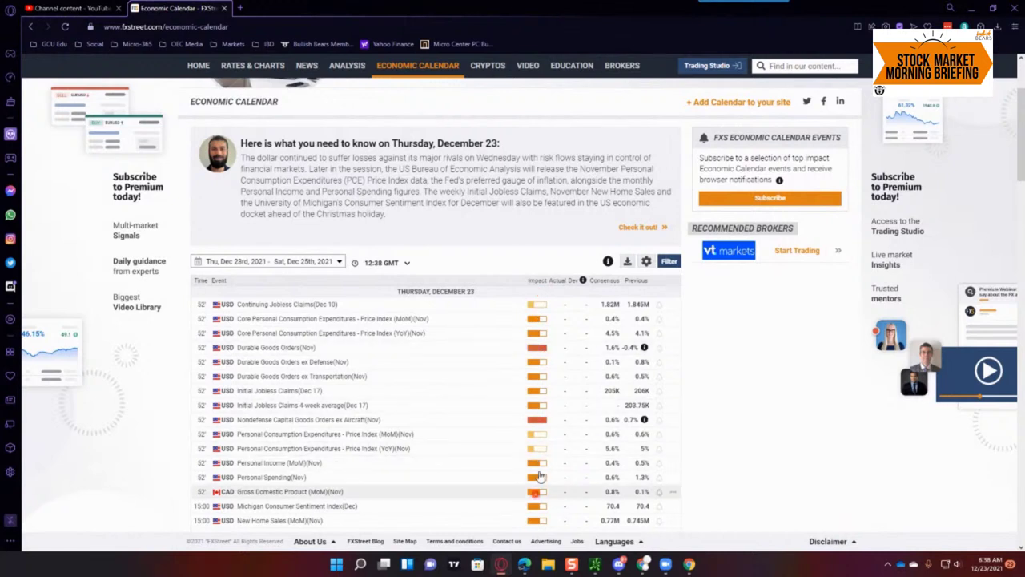
Step: Review the Thursday, December 23 events in the FXStreet economic calendar and the daily market summary above them
scroll(528, 384, down, 2)
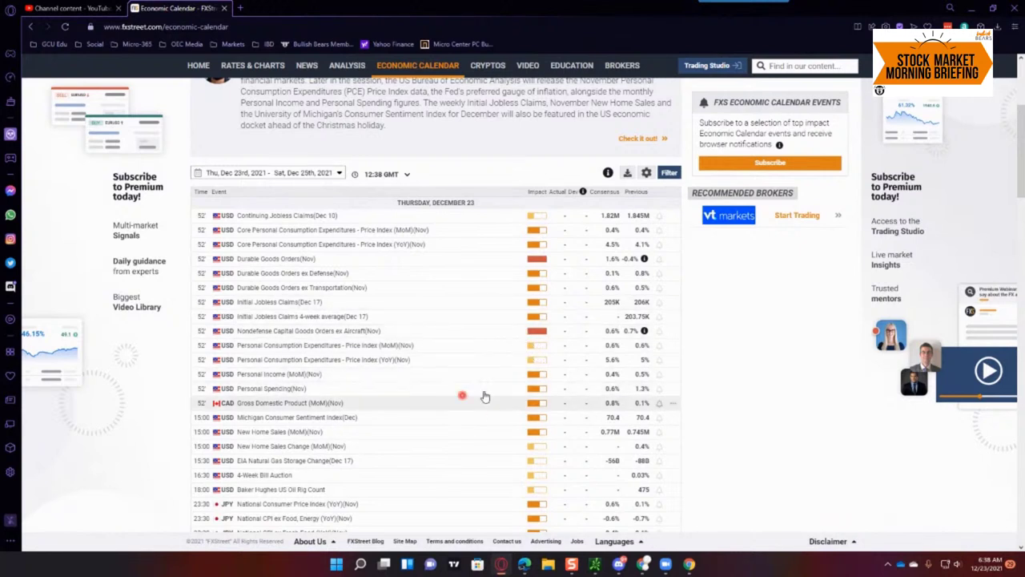
scroll(468, 424, down, 1)
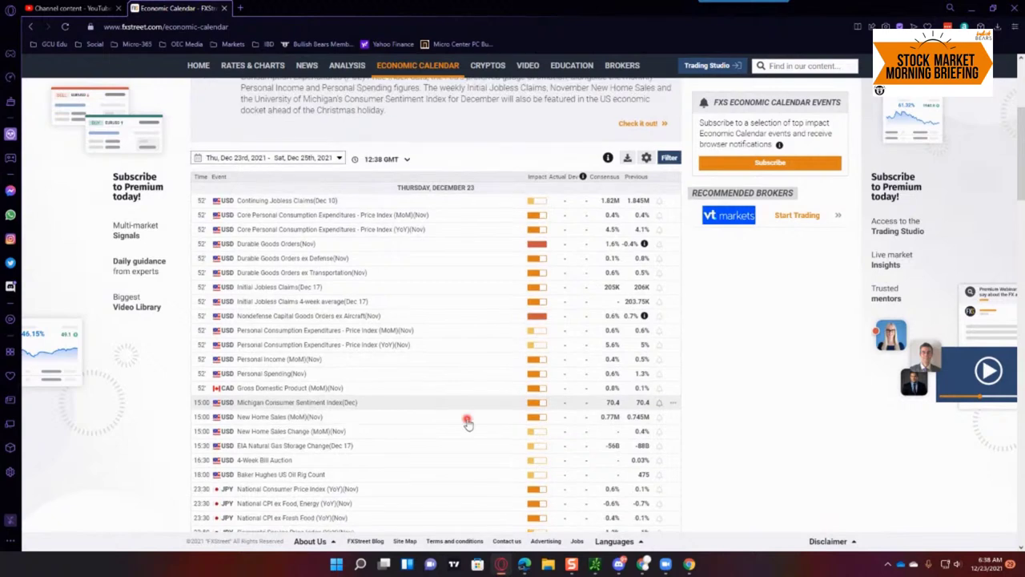
scroll(468, 422, down, 3)
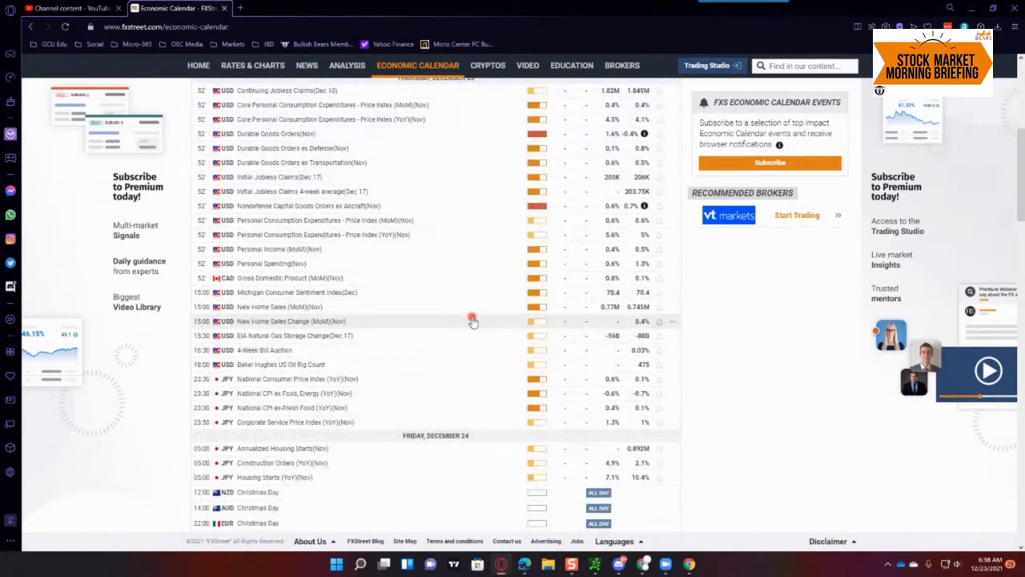
scroll(472, 321, up, 2)
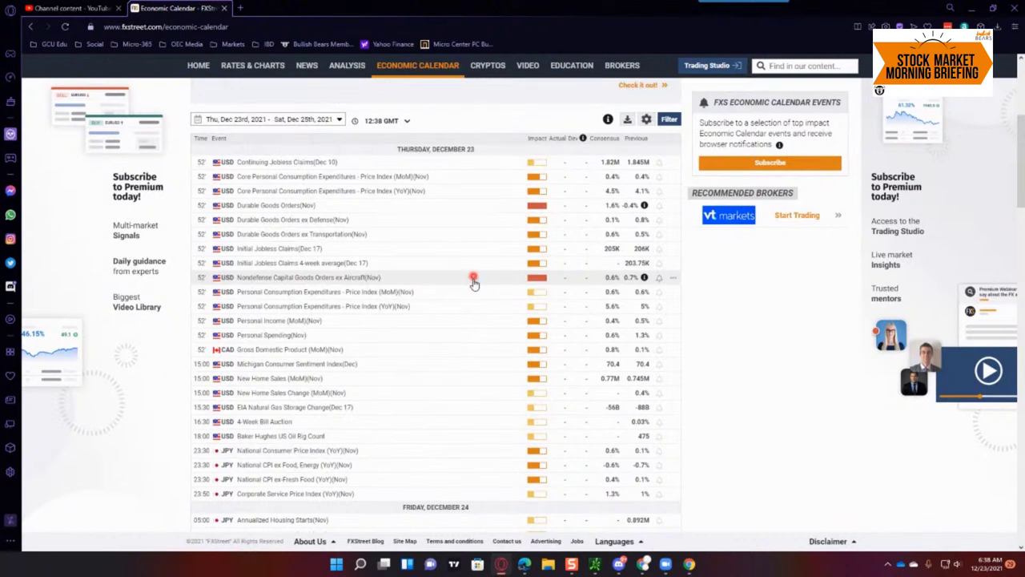
scroll(473, 280, up, 2)
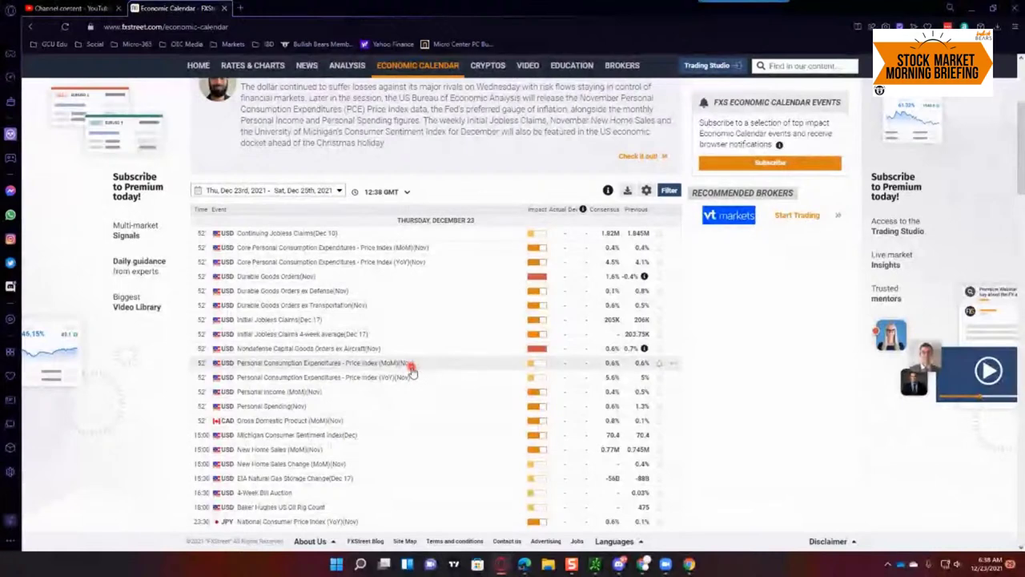
scroll(410, 368, up, 4)
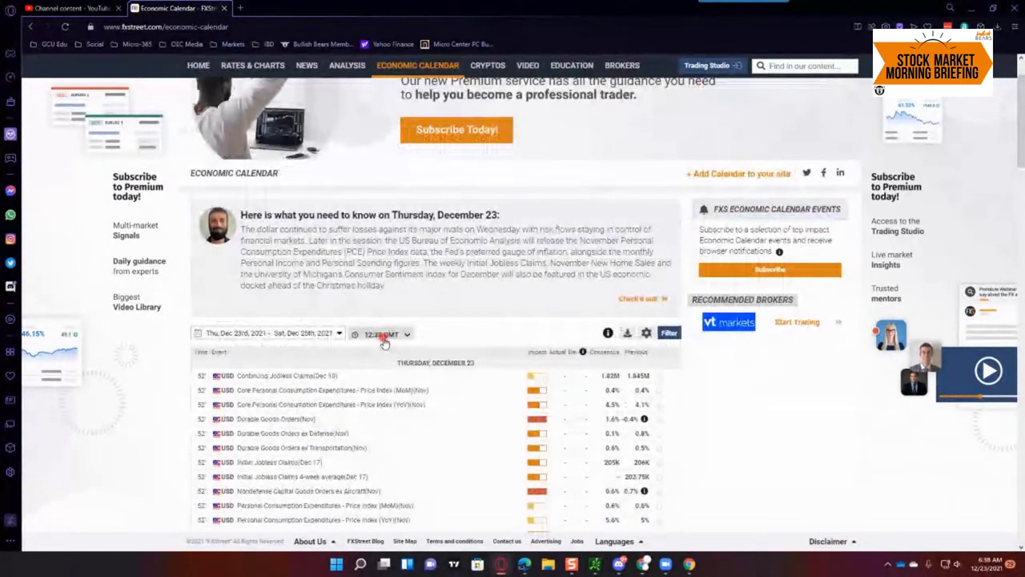
scroll(384, 341, up, 3)
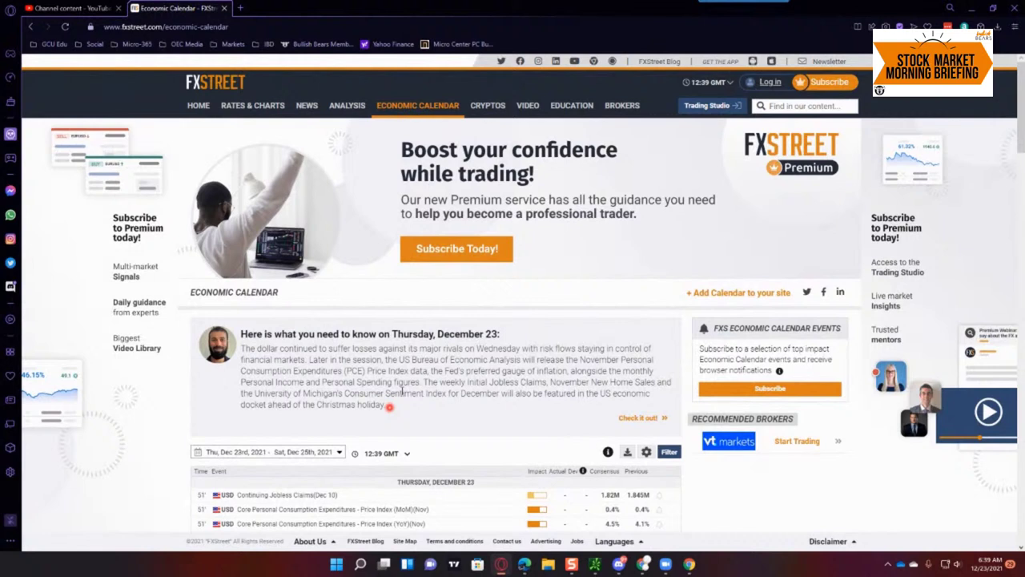
Step: Switch from the browser to thinkorswim and bring up the five-day, 15-minute /ES chart
click(454, 562)
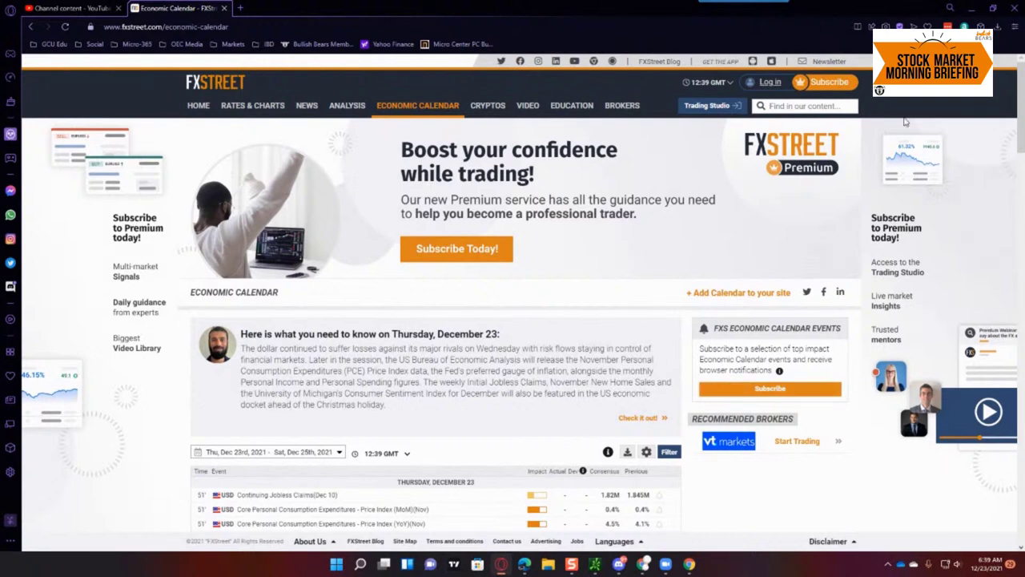
click(974, 12)
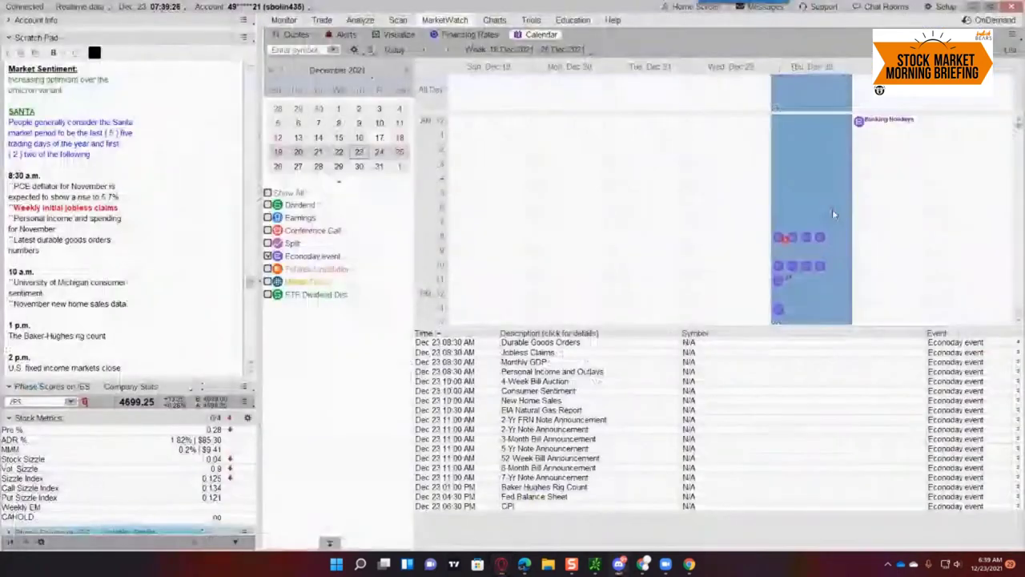
click(496, 21)
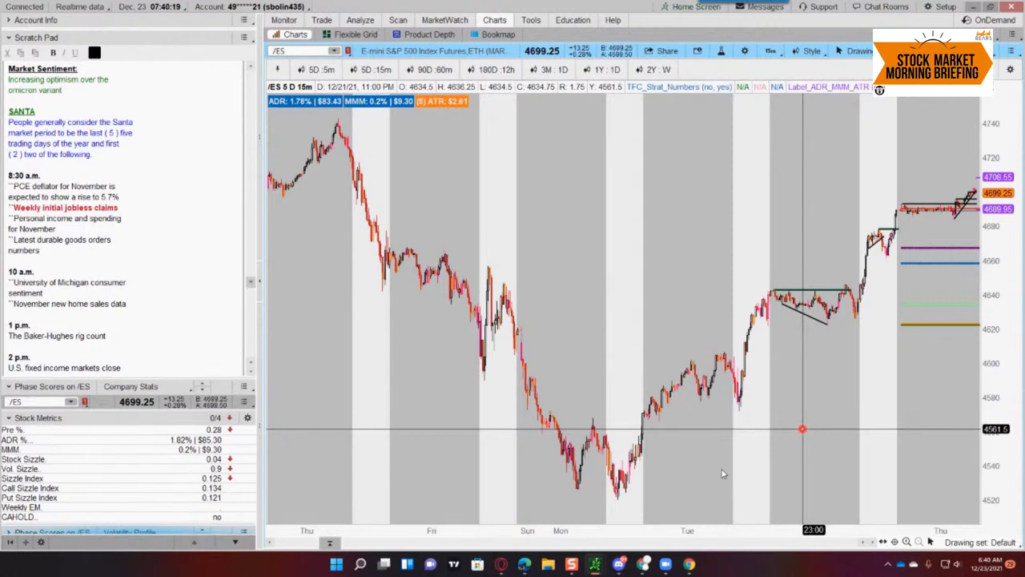
Step: Inspect the Wednesday and early Thursday /ES price action up close and return to the five-day view
drag(825, 428, 973, 201)
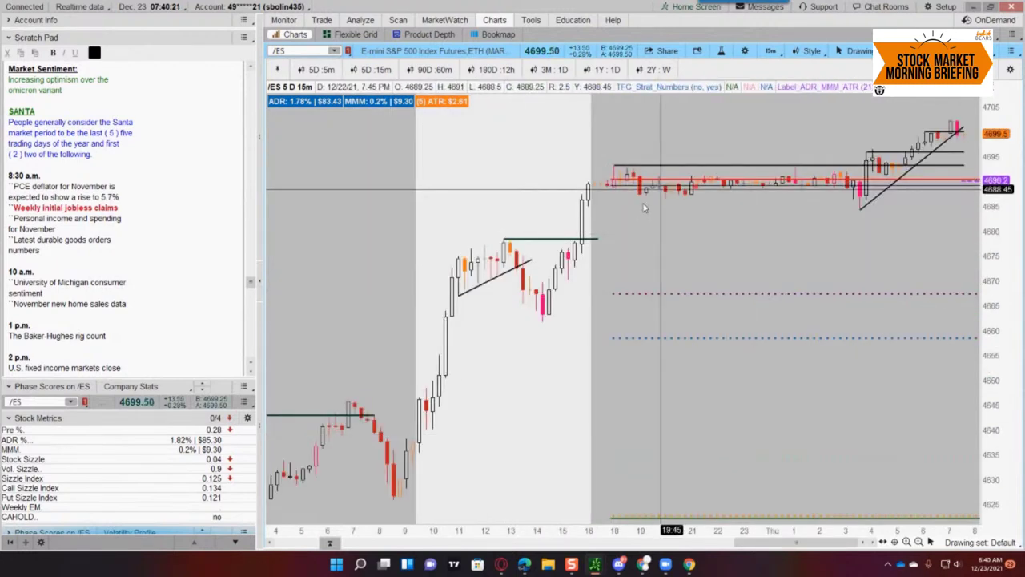
click(801, 233)
mouse_move(800, 234)
mouse_down()
mouse_move(915, 228)
mouse_move(925, 207)
mouse_move(931, 214)
mouse_move(895, 204)
mouse_move(806, 213)
mouse_move(720, 286)
mouse_move(550, 376)
mouse_move(664, 159)
mouse_move(595, 338)
mouse_move(680, 455)
mouse_move(669, 410)
mouse_up()
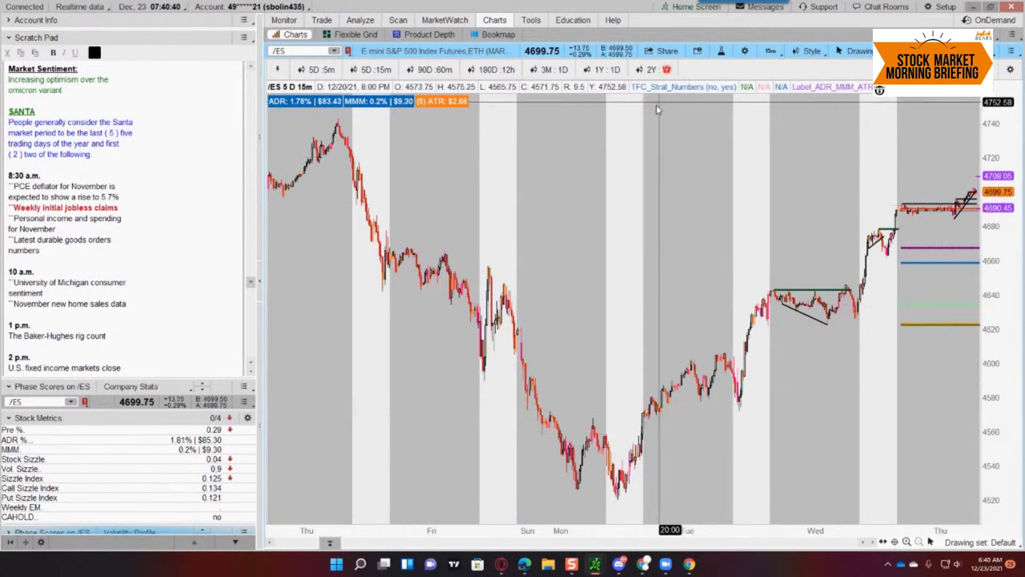
Step: Add the Globex_Volume study to the /ES chart as a lower study and apply it
click(720, 50)
click(341, 150)
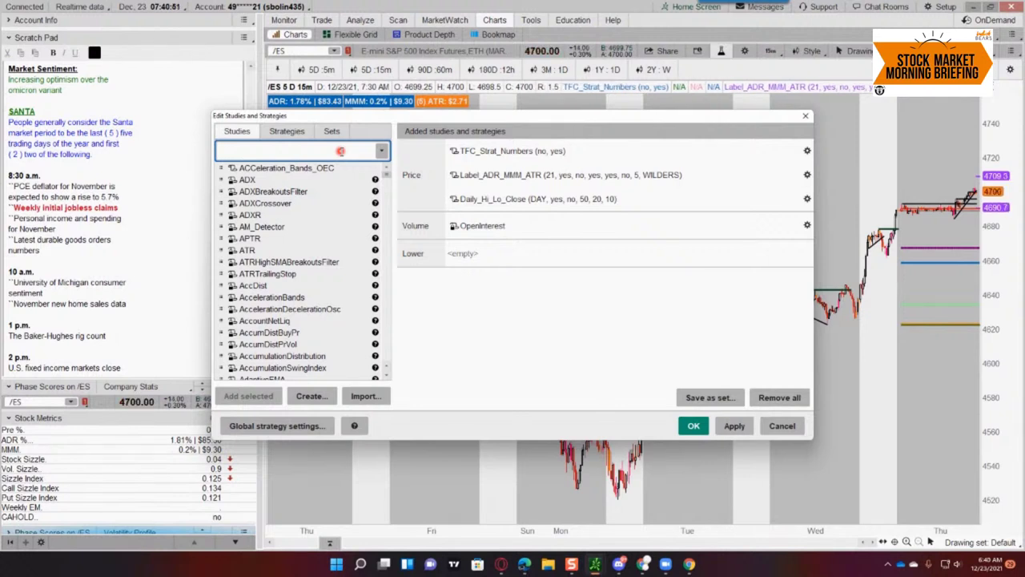
text(globex)
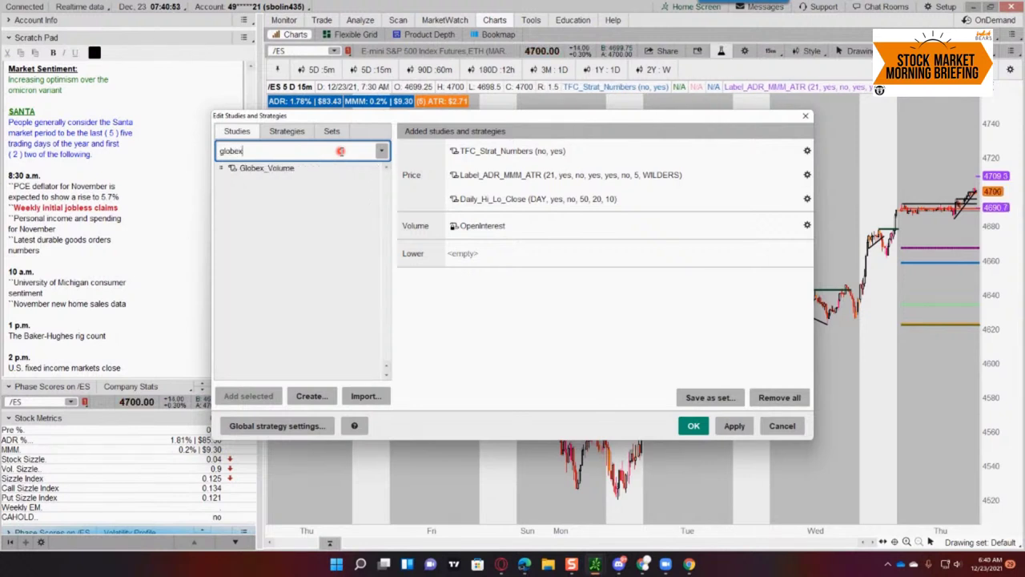
double_click(264, 168)
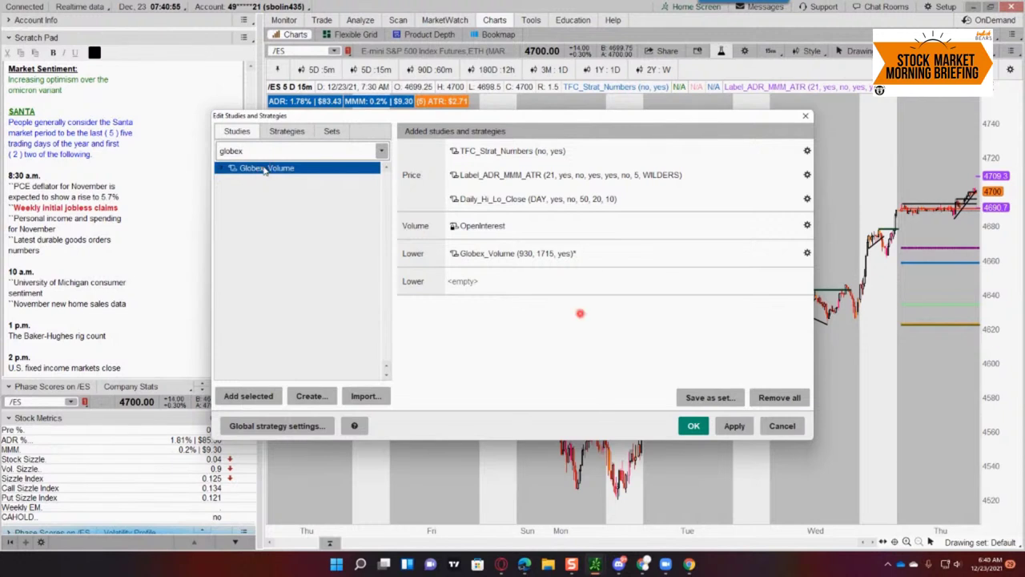
click(732, 424)
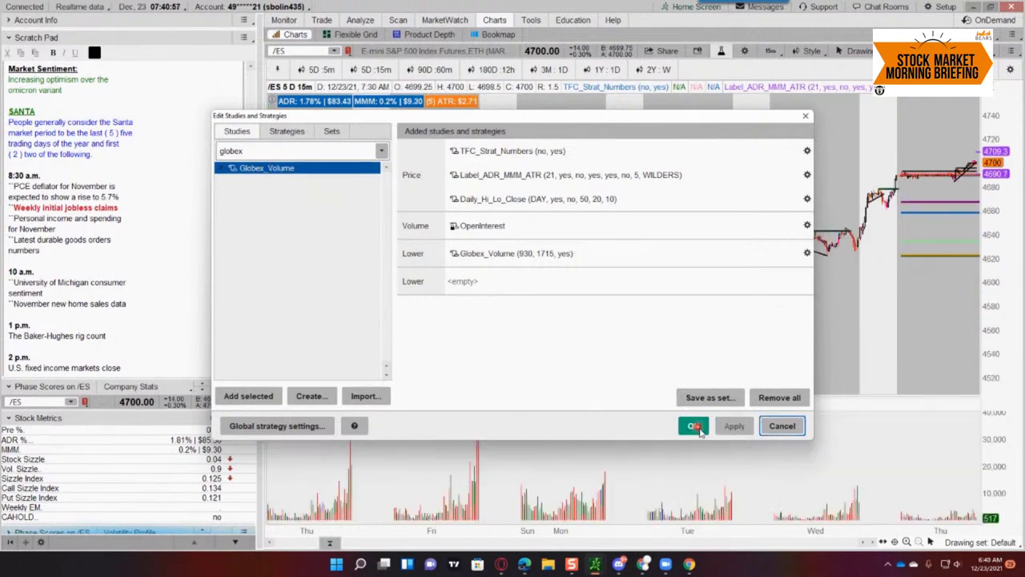
click(692, 425)
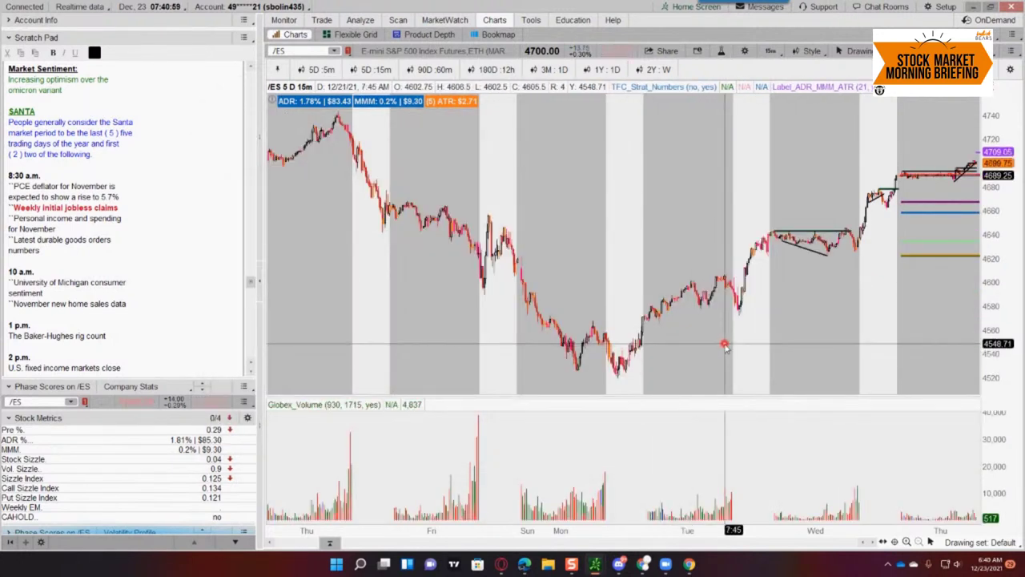
Step: Compare overnight Globex volume across the five days in an enlarged volume pane, and shrink the pane to a narrow strip beneath the price chart
scroll(724, 344, up, 3)
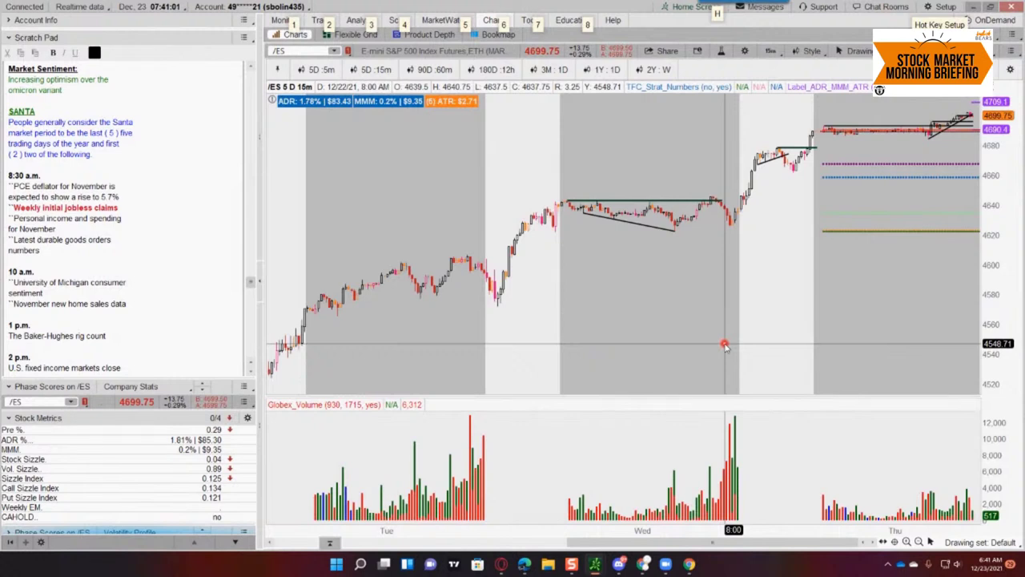
scroll(724, 345, down, 3)
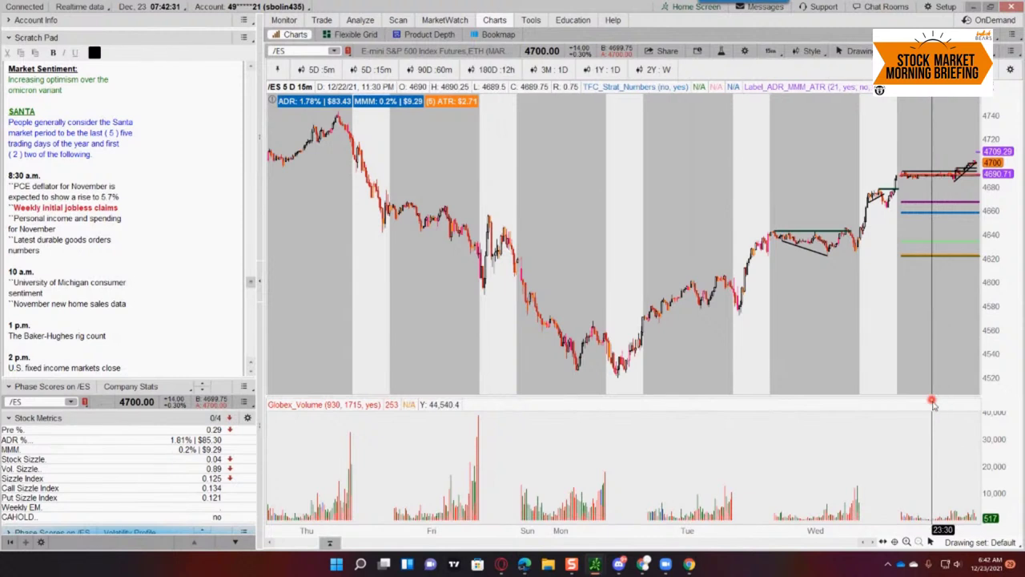
drag(928, 394, 908, 189)
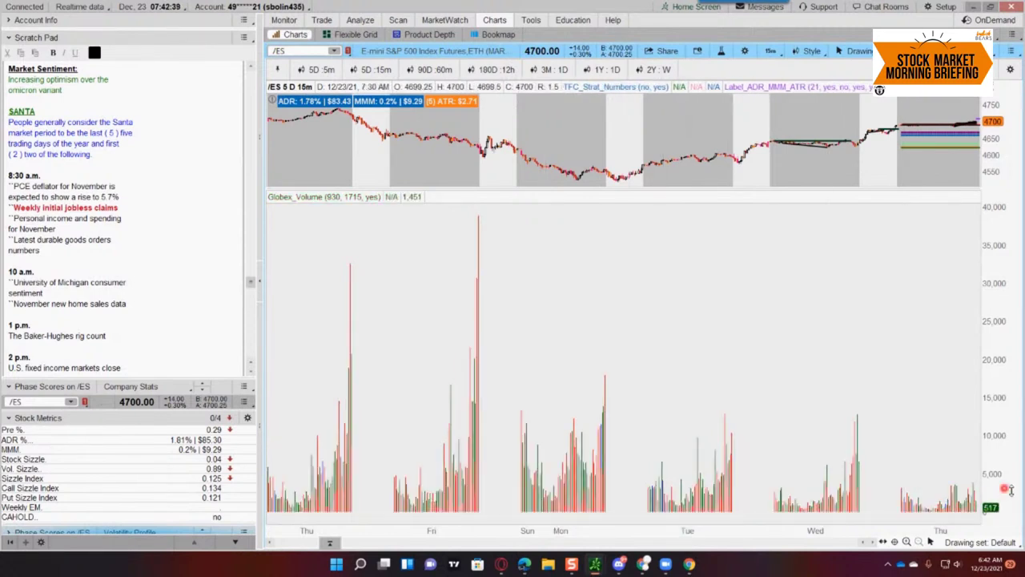
drag(1001, 484, 999, 452)
key(alt)
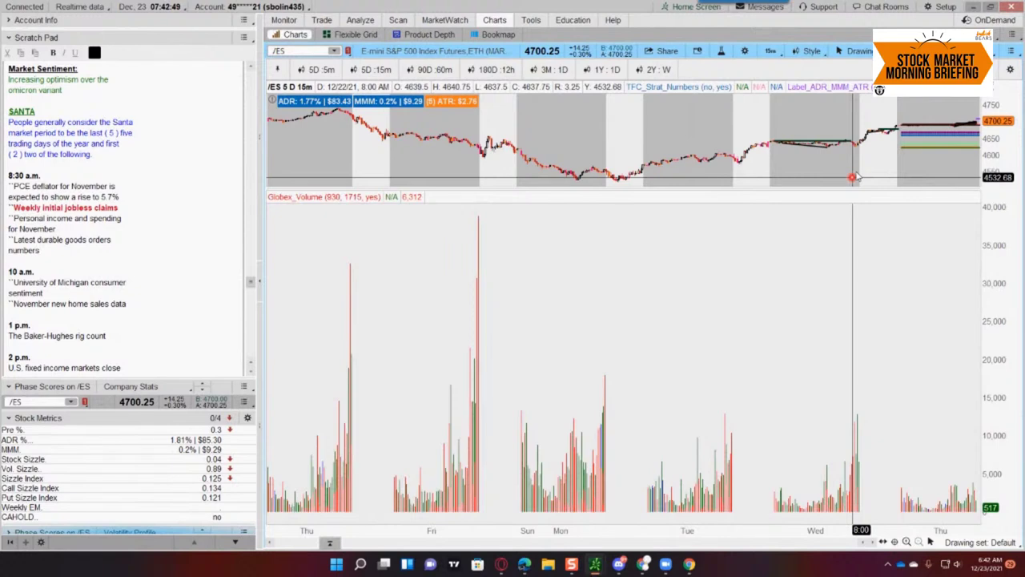
drag(851, 190, 851, 483)
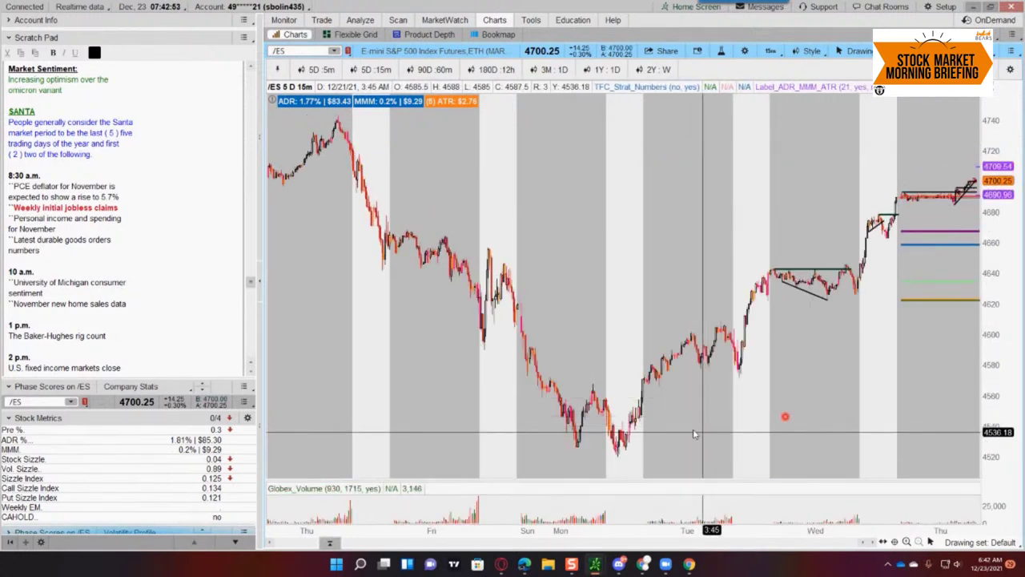
Step: Examine Thursday's overnight /ES candles against the drawn trendline and horizontal levels, adjusting the price scale to fit
scroll(793, 415, up, 2)
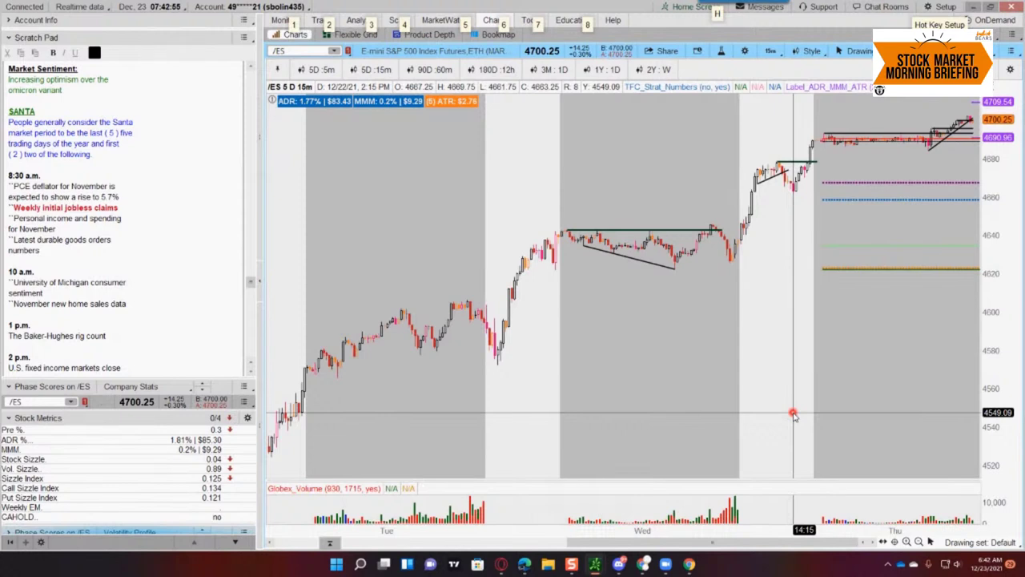
scroll(793, 415, down, 3)
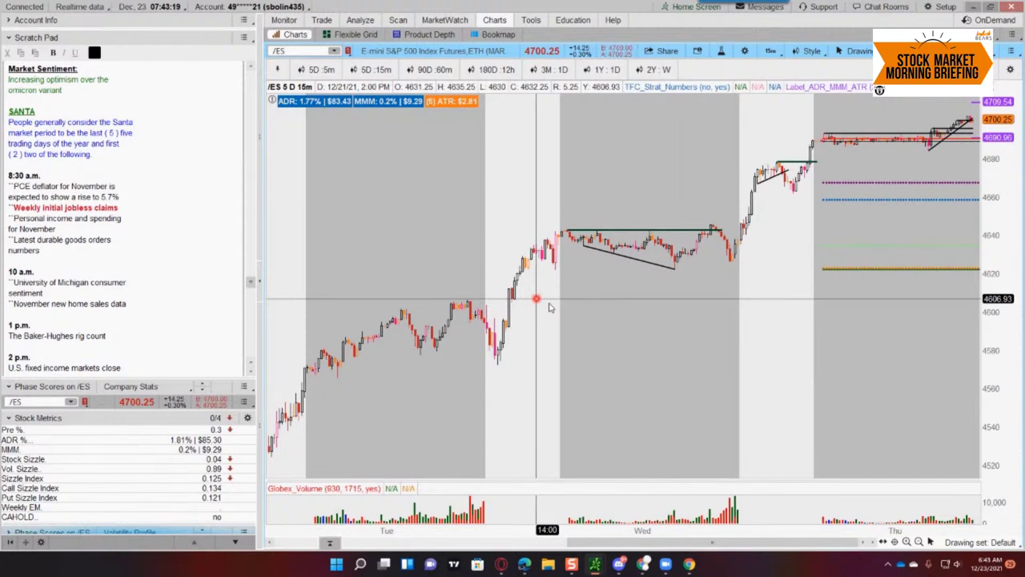
scroll(694, 360, up, 3)
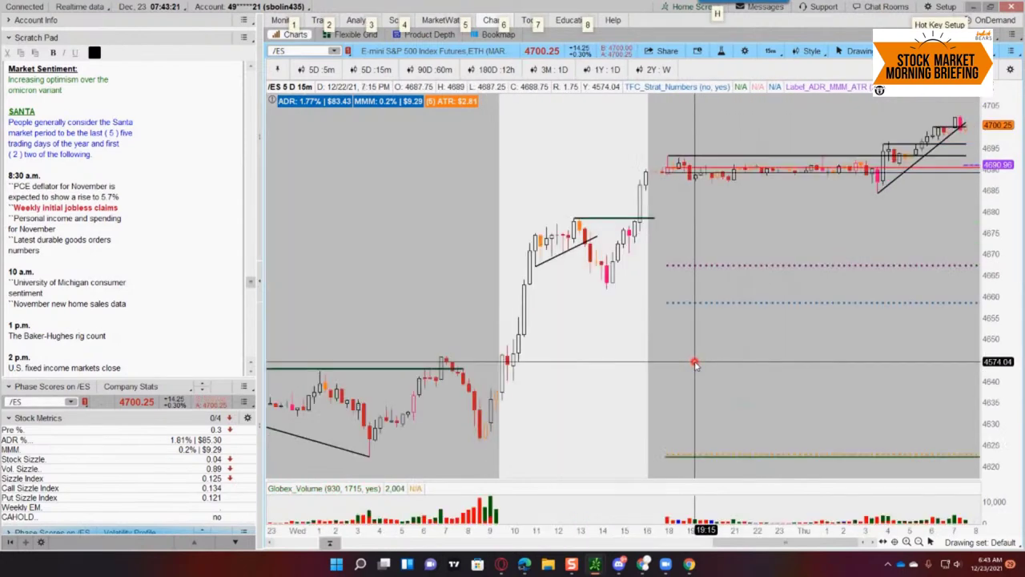
scroll(694, 365, up, 2)
drag(1007, 215, 1002, 253)
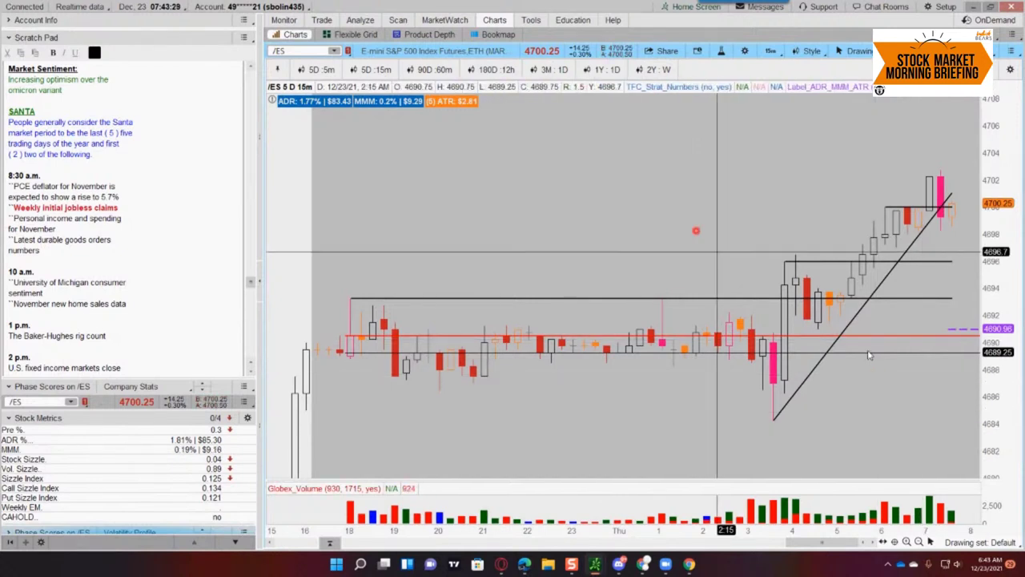
Step: Examine Wednesday's regular /ES session up close and compare it with the preceding Tuesday and overnight price action
scroll(675, 232, down, 5)
scroll(824, 366, up, 5)
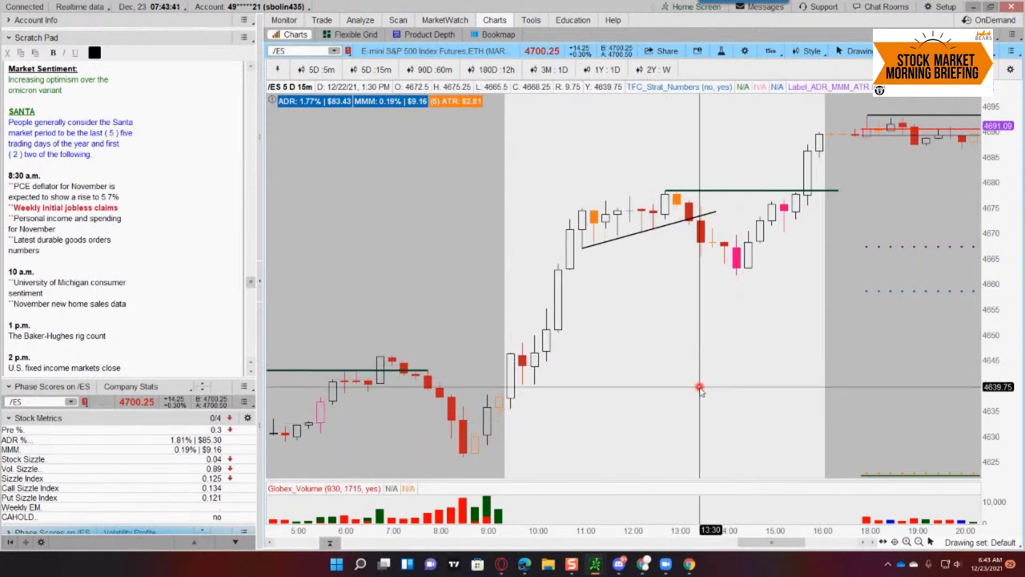
scroll(809, 375, down, 5)
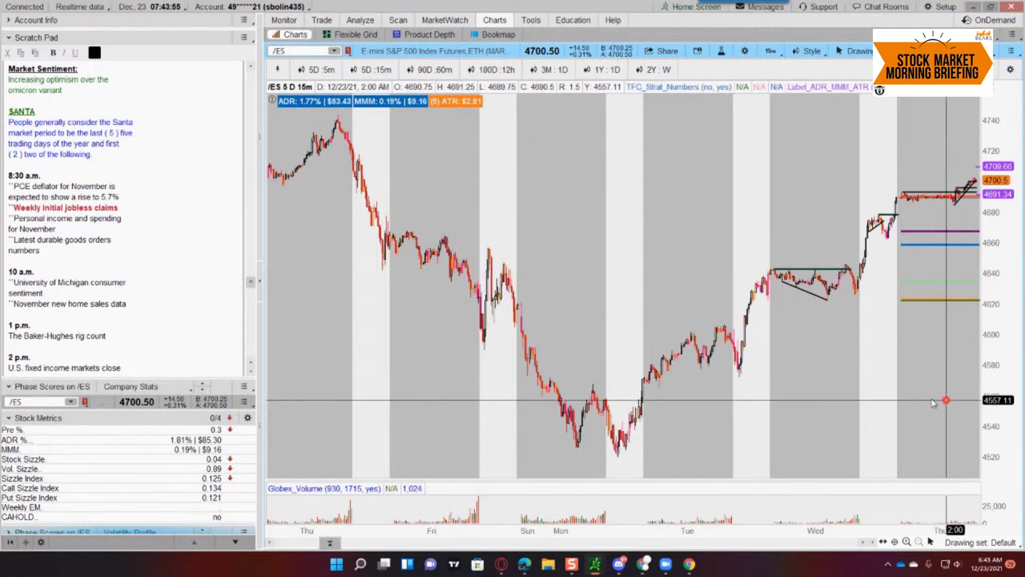
key(alt)
scroll(946, 402, up, 3)
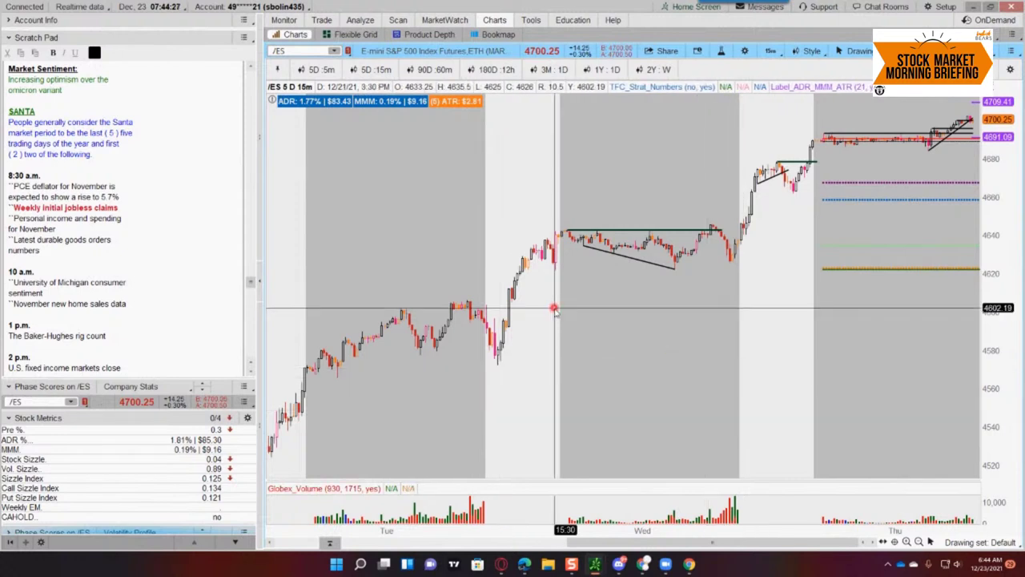
Step: Open the /ES option chain, collapse the futures list and expand the DEC 21 (0) Wk4 expiration
click(321, 21)
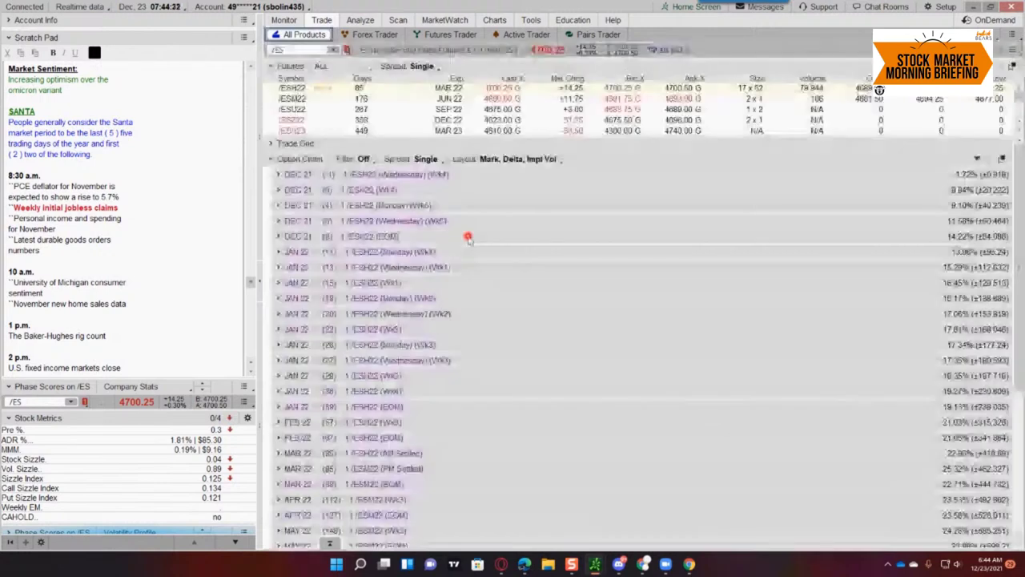
click(271, 67)
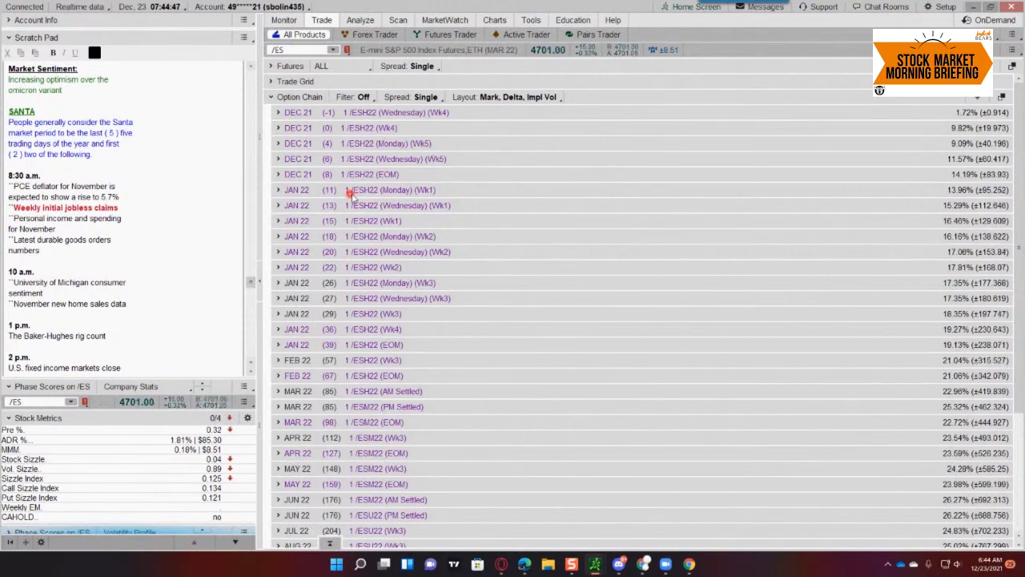
click(280, 128)
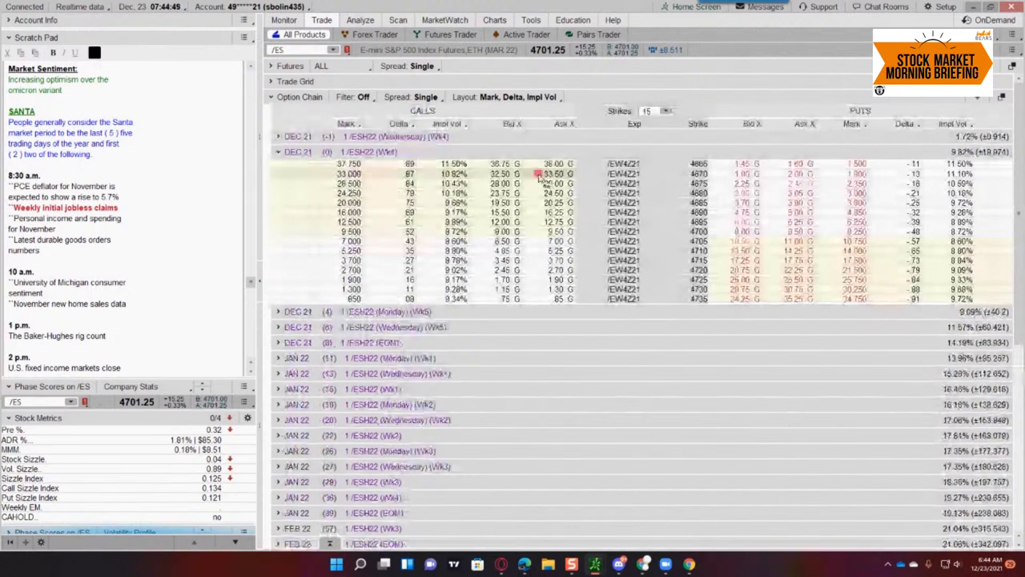
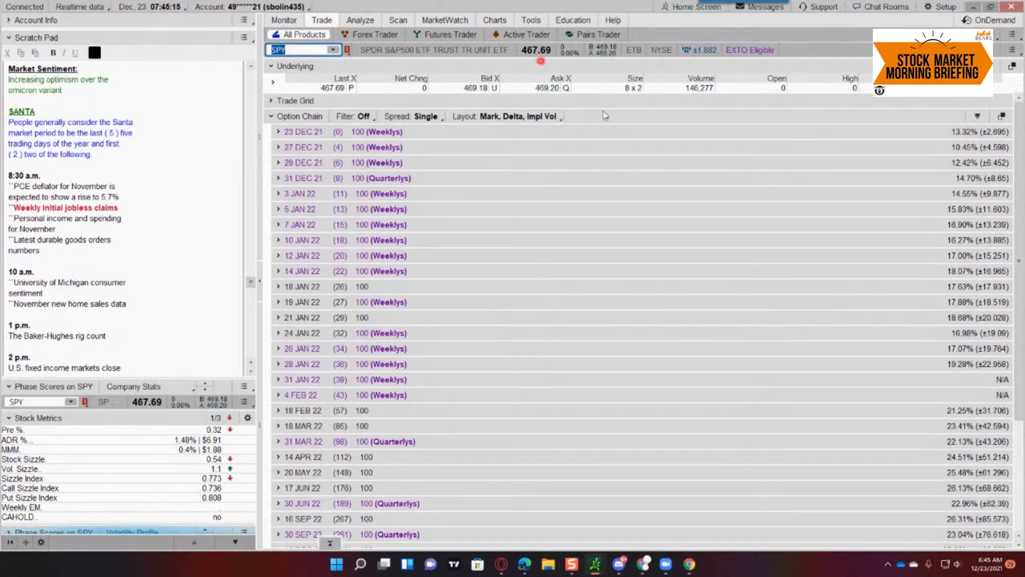
Step: Check the five-day, 15-minute SPY chart and return to the SPY option chain to read the expected moves
click(496, 21)
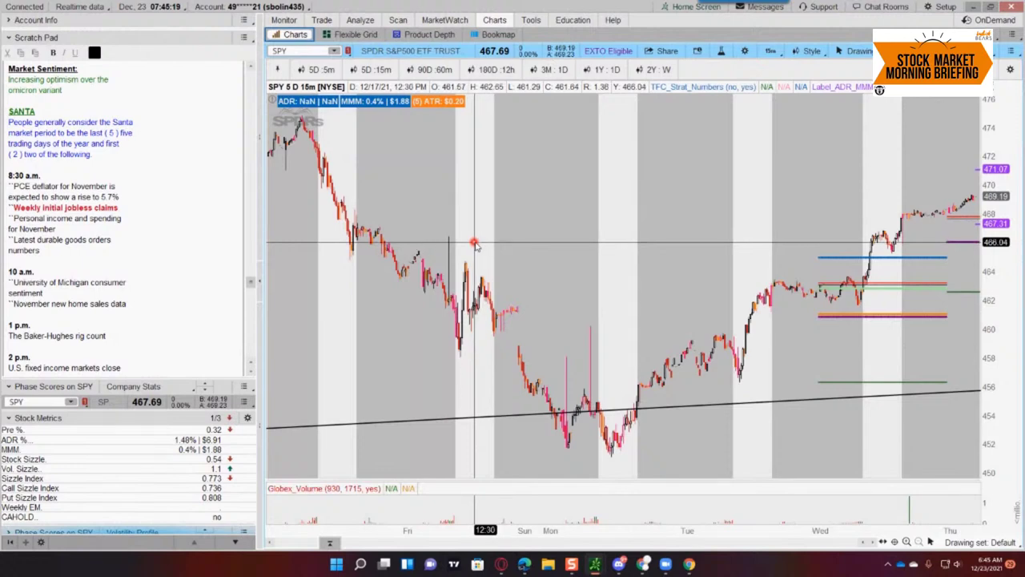
click(321, 20)
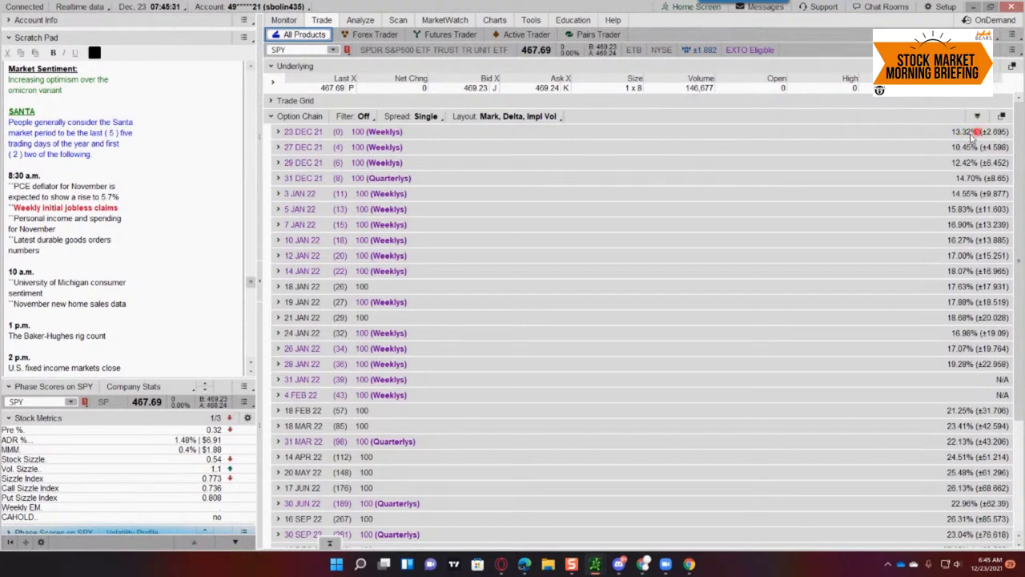
Step: Compare SPY on the five-day 15-minute, one-year daily and five-day 5-minute charts
click(494, 18)
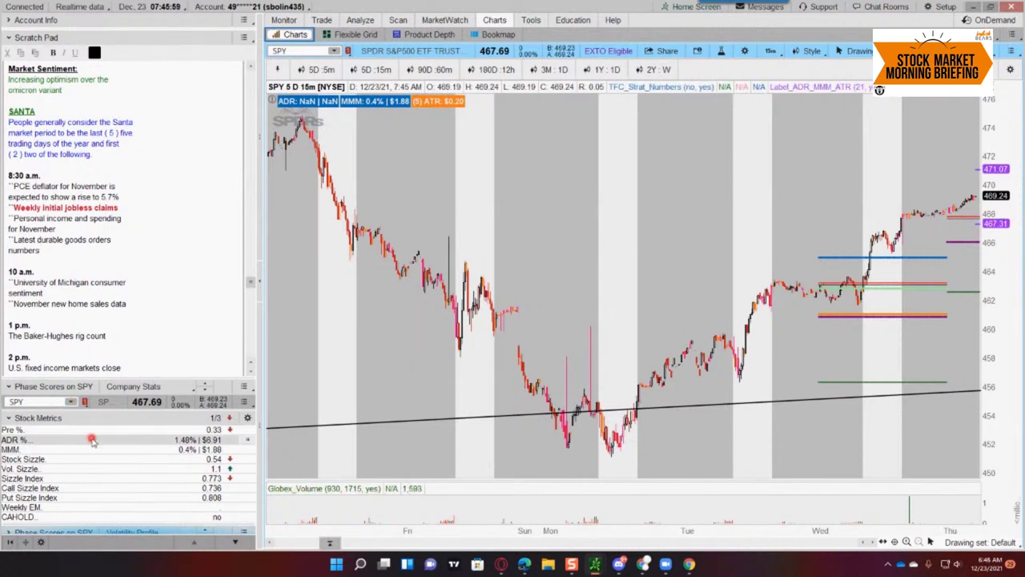
click(608, 70)
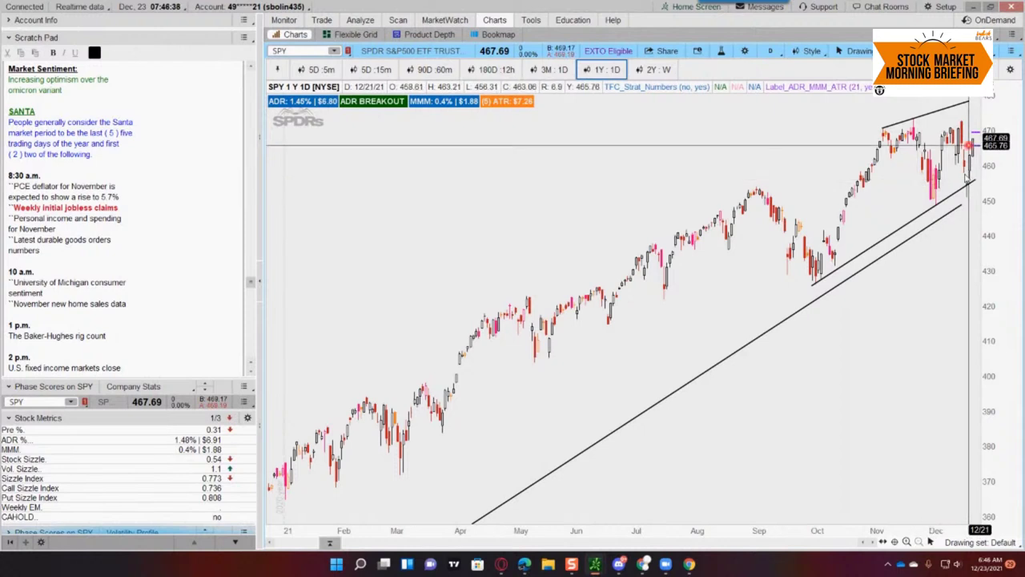
click(321, 71)
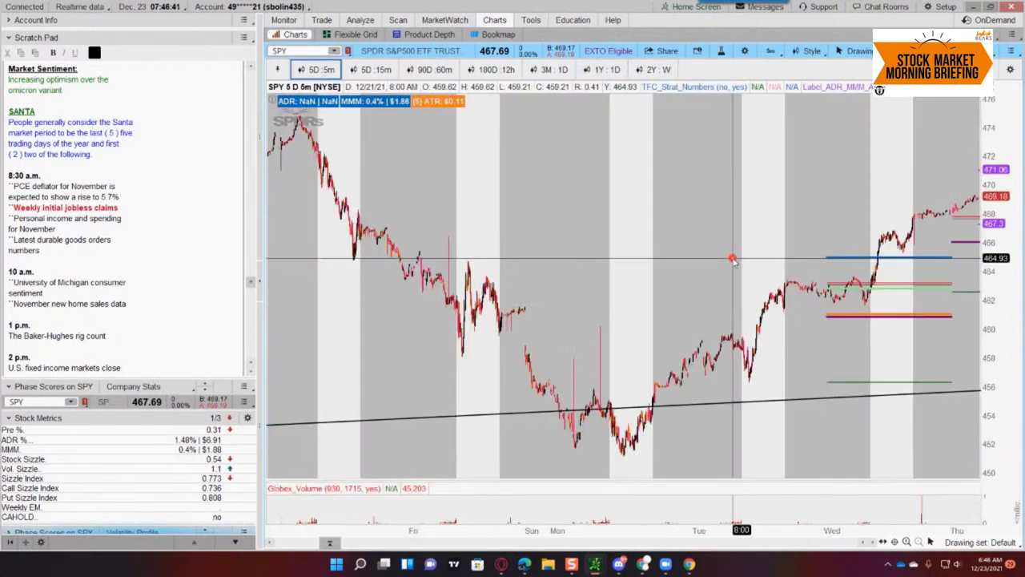
Step: Load /ES on the five-day, 5-minute chart and compress the price scale to leave room above the latest price
click(302, 53)
text(/ES)
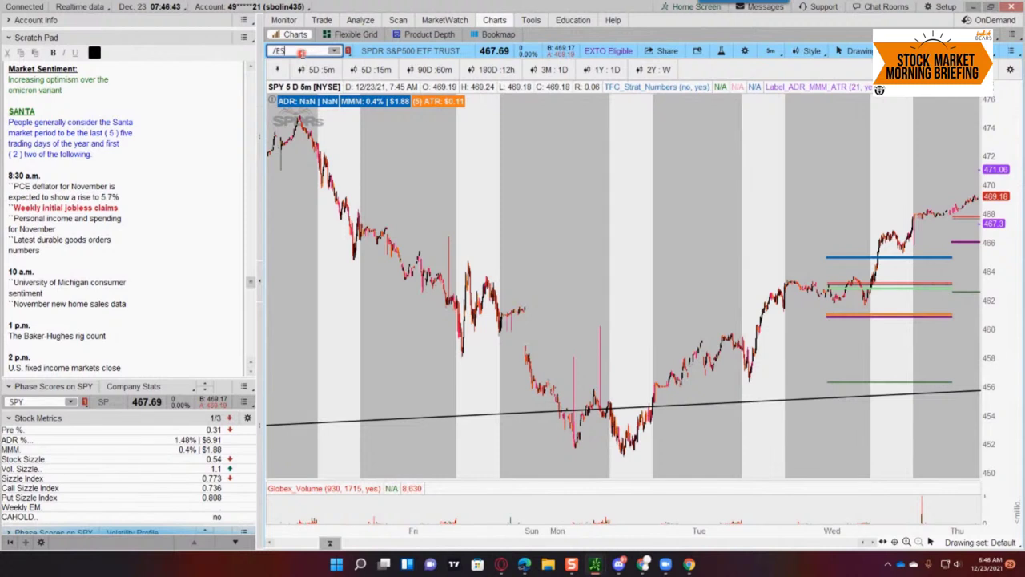
key(Return)
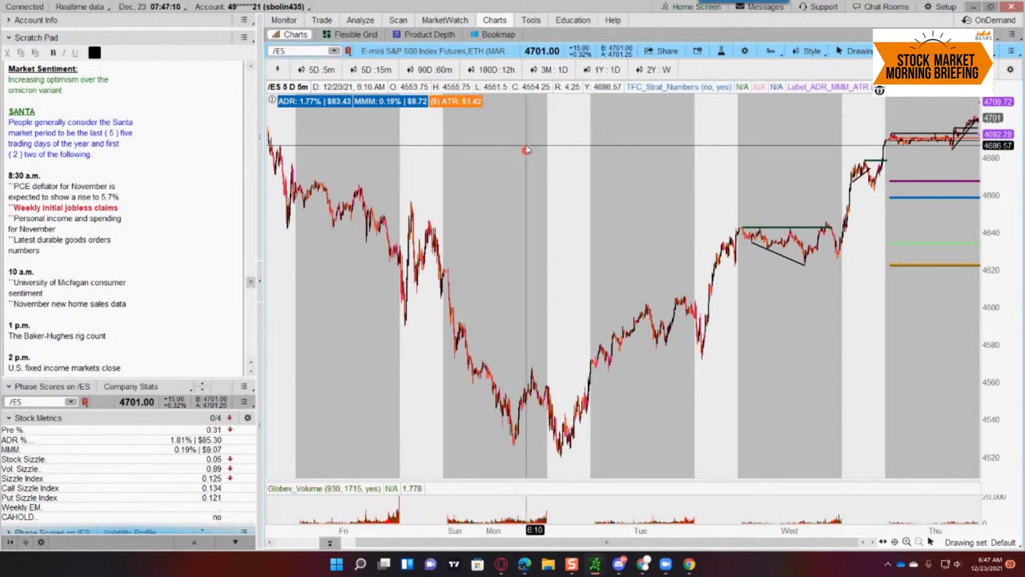
drag(1006, 154, 1006, 197)
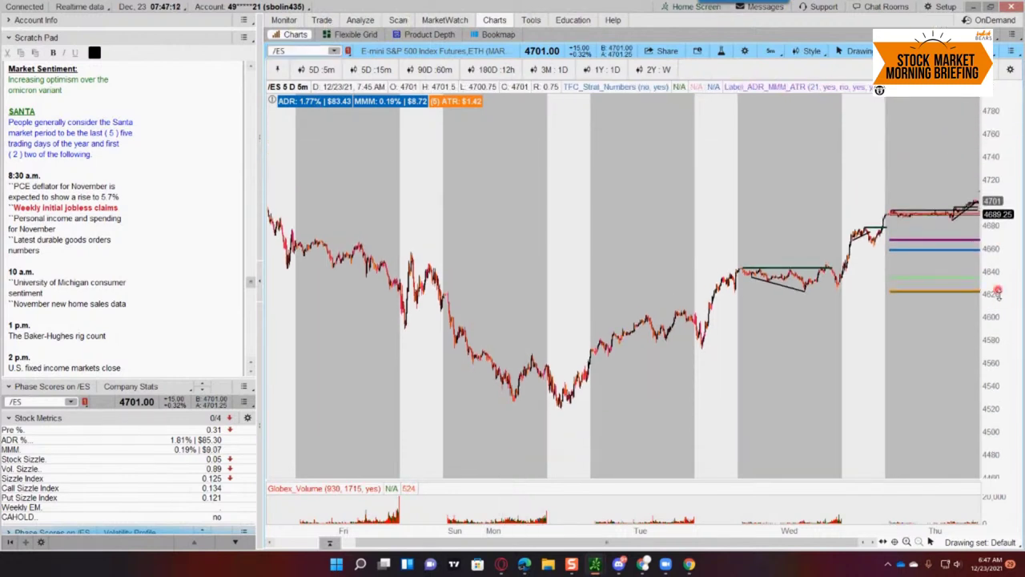
Step: On the 90-day, 60-minute /ES chart, draw a horizontal price line at about 4712 across the previous week's Wednesday swing high
key(ctrl+3)
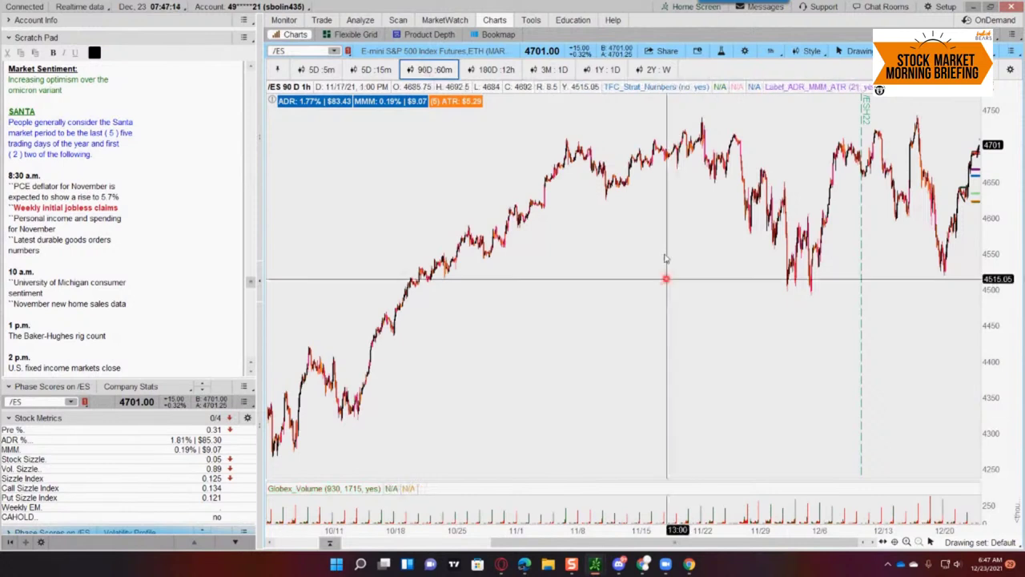
click(670, 301)
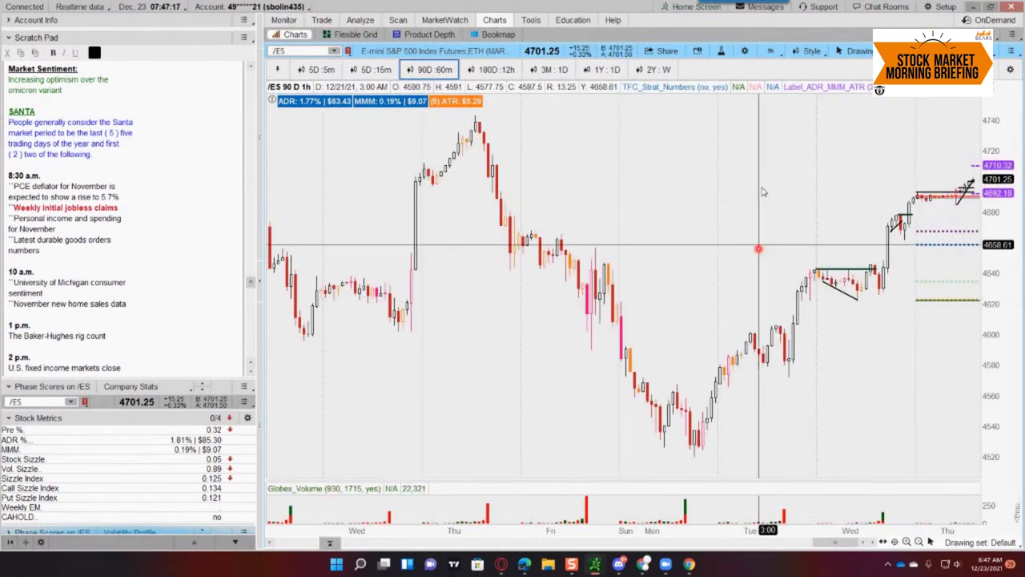
middle_click(763, 233)
click(790, 262)
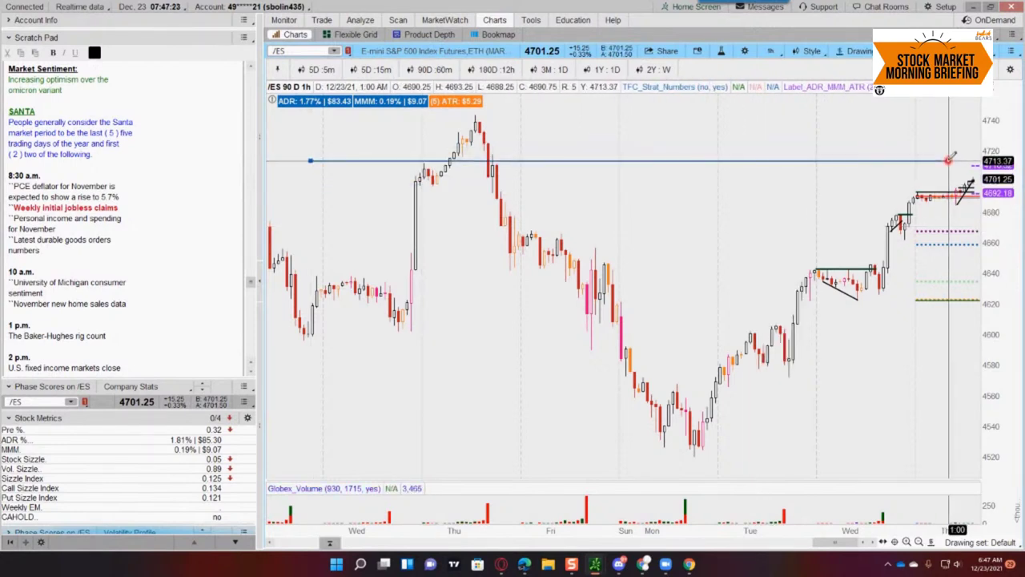
click(948, 162)
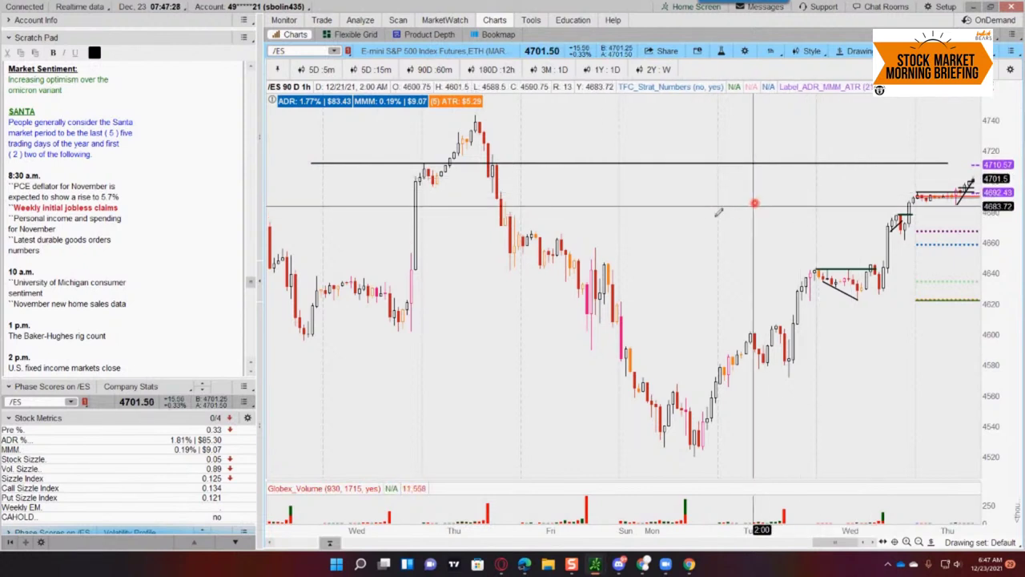
Step: Draw a second horizontal price line at about 4743 from the previous Thursday's peak to the current session
click(784, 163)
click(810, 173)
click(608, 256)
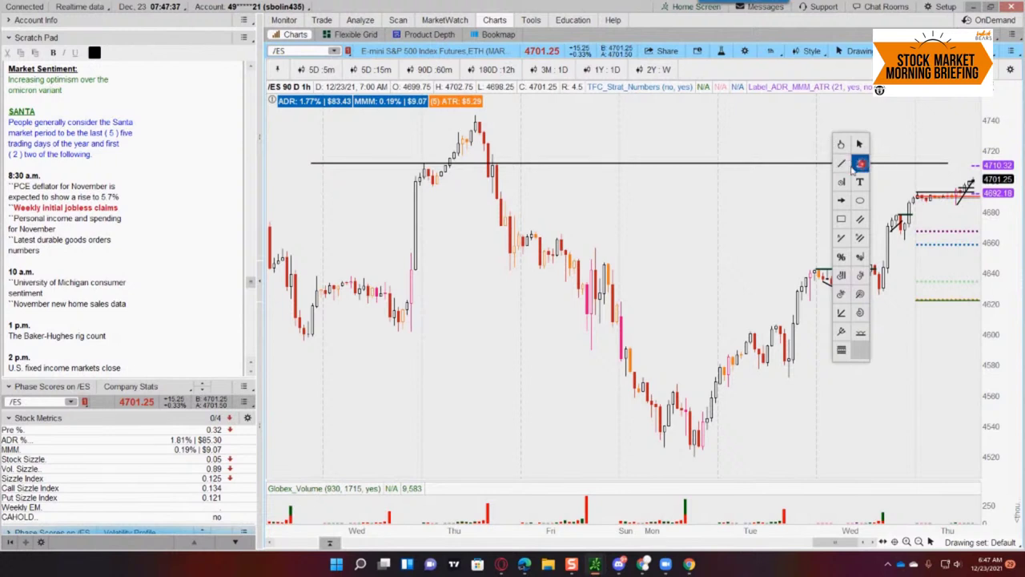
click(477, 115)
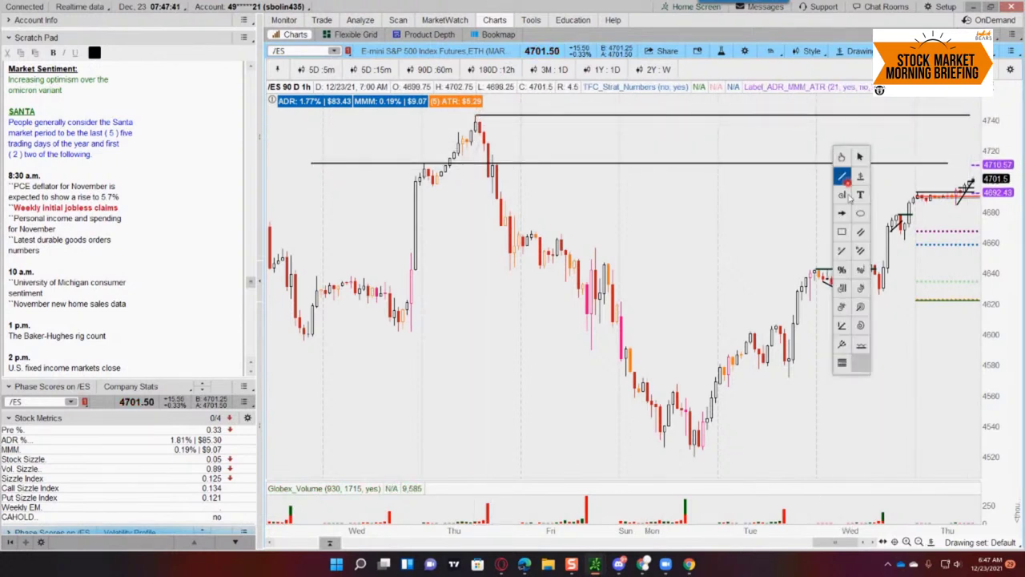
Step: Measure the distance from the latest /ES price up to the 4743 line with a temporary trendline, then return to the pointer
drag(970, 185, 975, 114)
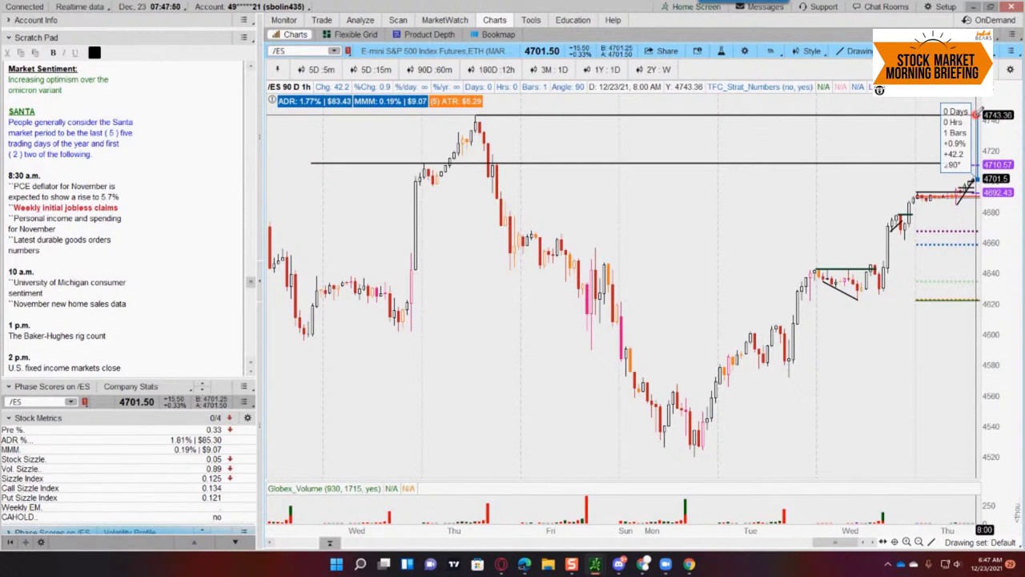
drag(976, 114, 588, 108)
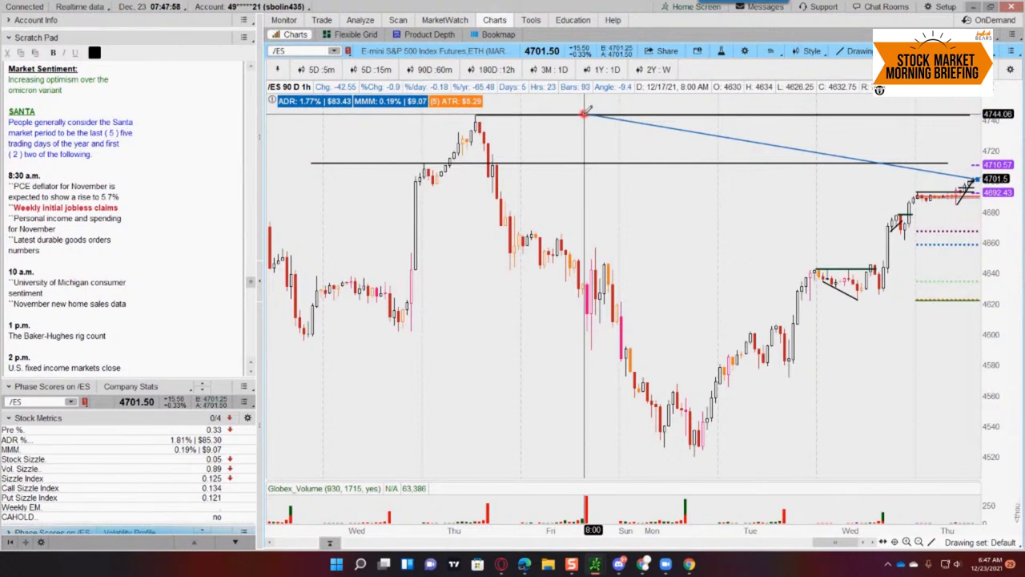
mouse_move(589, 110)
mouse_down()
mouse_move(880, 126)
mouse_move(937, 112)
mouse_move(745, 156)
mouse_up()
middle_click(744, 156)
click(773, 167)
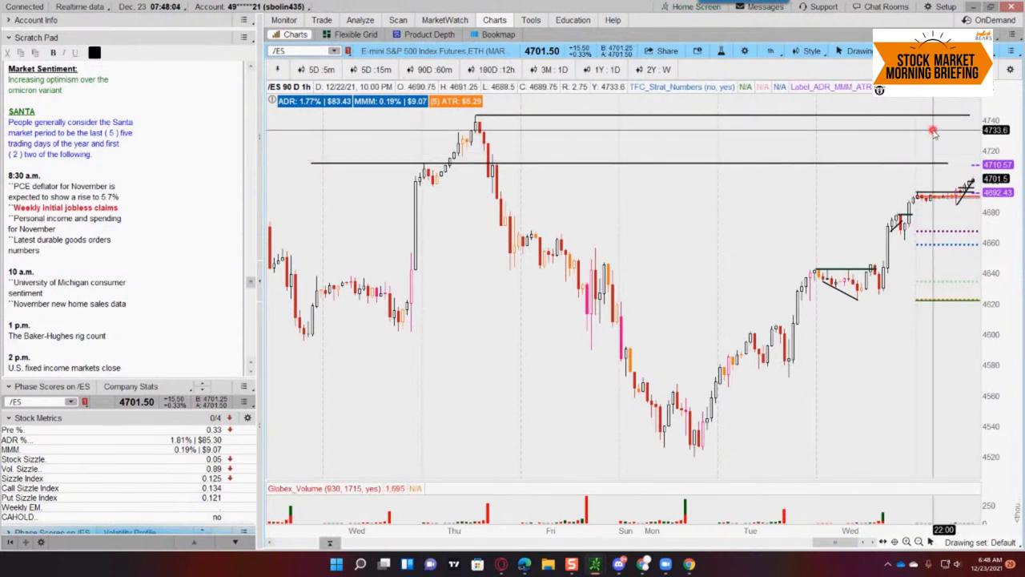
Step: Examine Wednesday's session and Thursday's overnight trendline up close on the five-day, 15-minute /ES chart
click(371, 70)
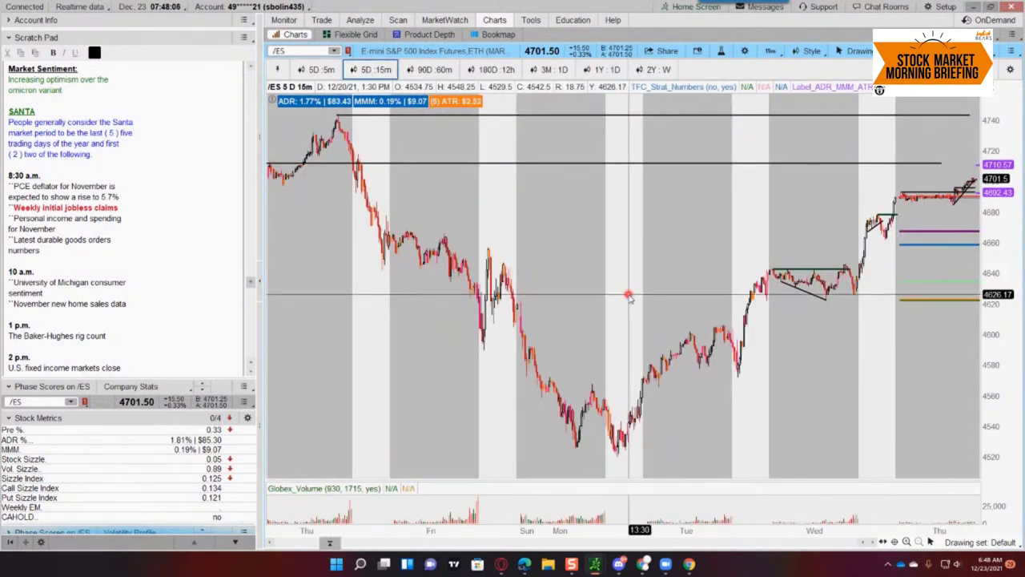
drag(761, 320, 976, 321)
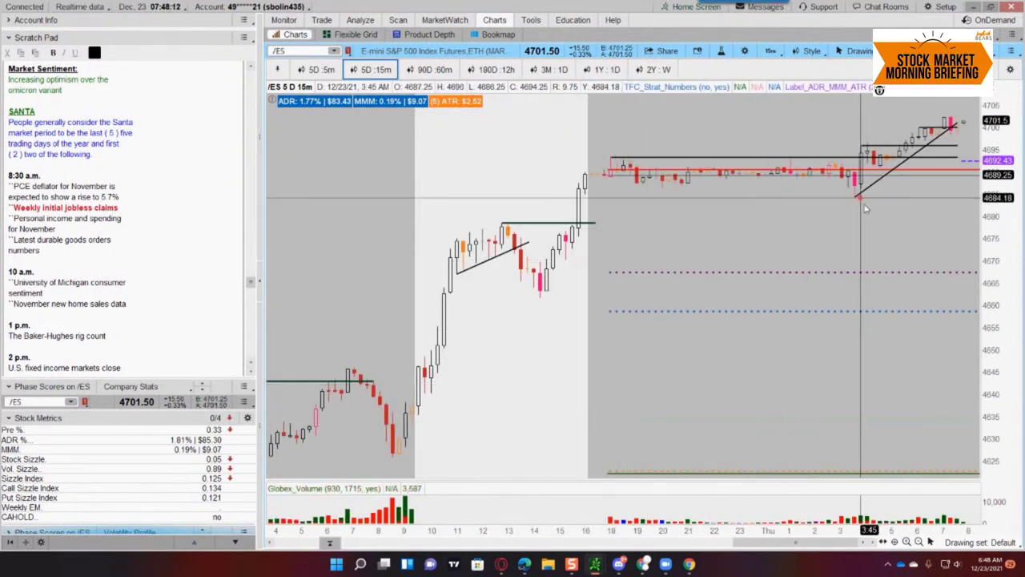
mouse_move(857, 200)
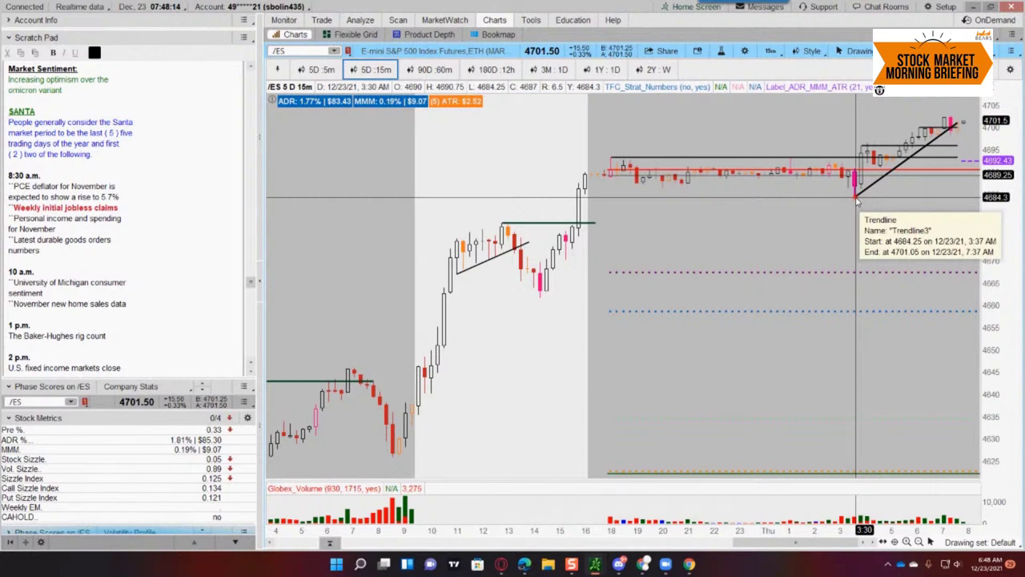
mouse_move(501, 224)
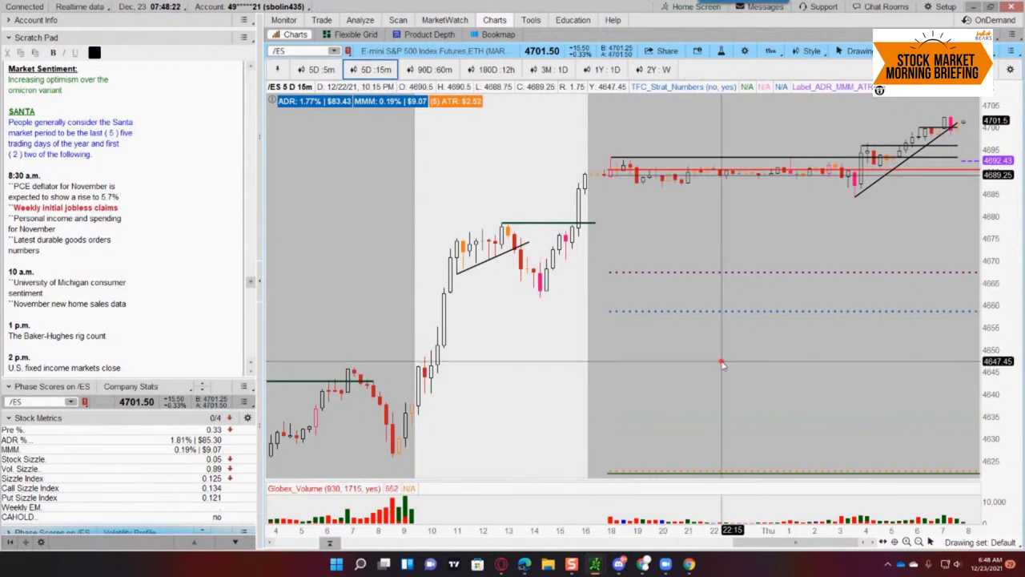
Step: Draw a horizontal price line at about 4646 from Wednesday's pre-market high across to Thursday's latest candles
middle_click(725, 365)
click(751, 374)
mouse_move(937, 355)
mouse_down()
mouse_move(457, 377)
mouse_move(418, 365)
mouse_move(304, 366)
mouse_up()
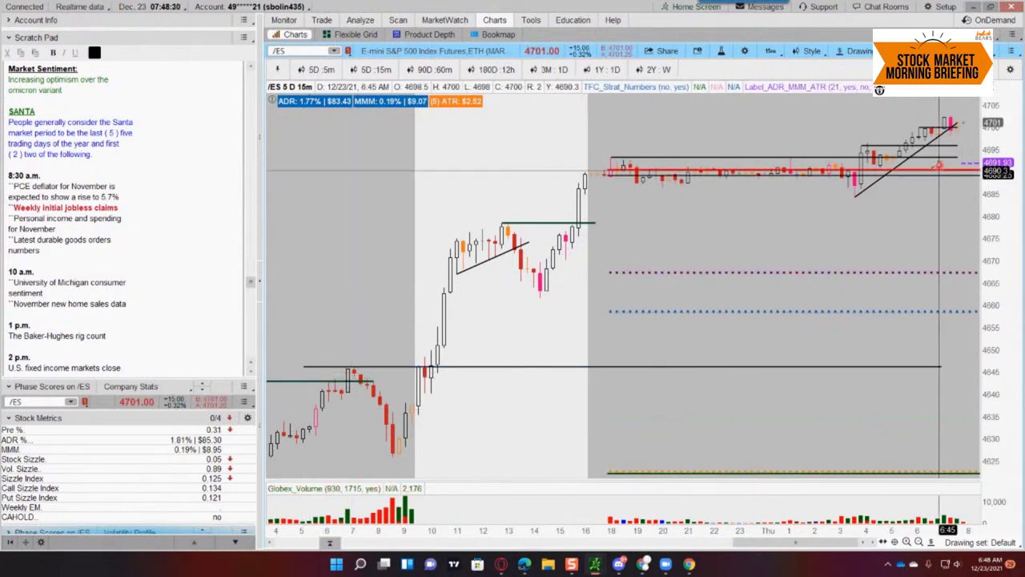
Step: Measure the move from the latest /ES price toward the drawn levels using a temporary trendline
right_click(831, 219)
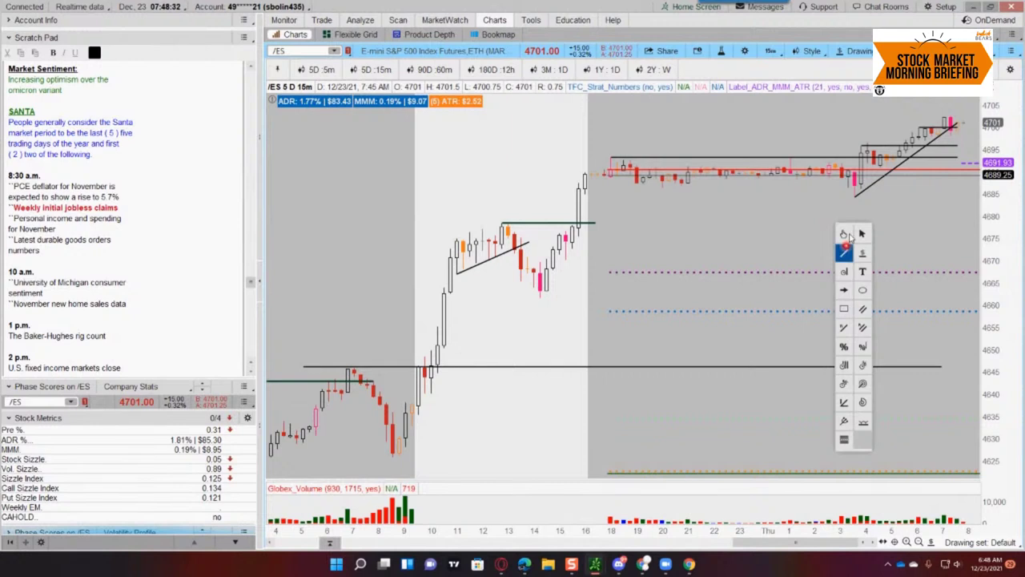
mouse_move(965, 123)
mouse_down()
mouse_move(950, 311)
mouse_move(957, 185)
mouse_move(938, 251)
mouse_move(938, 337)
mouse_move(961, 340)
mouse_move(342, 141)
mouse_move(591, 48)
mouse_up()
drag(963, 176, 725, 234)
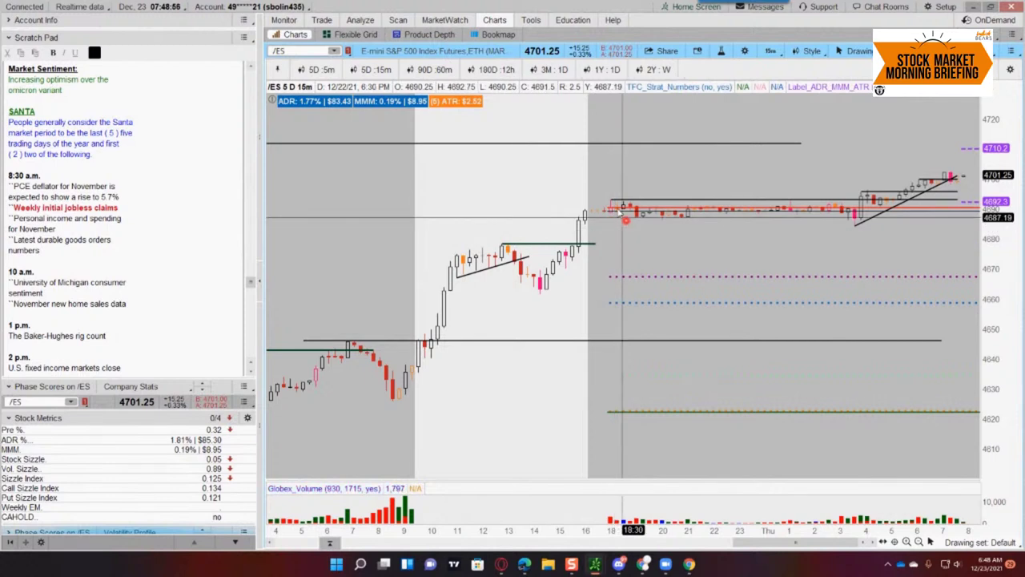
Step: Examine the /ES support levels below the overnight range by rescaling the chart, then restore the automatic price scale
drag(998, 296, 997, 341)
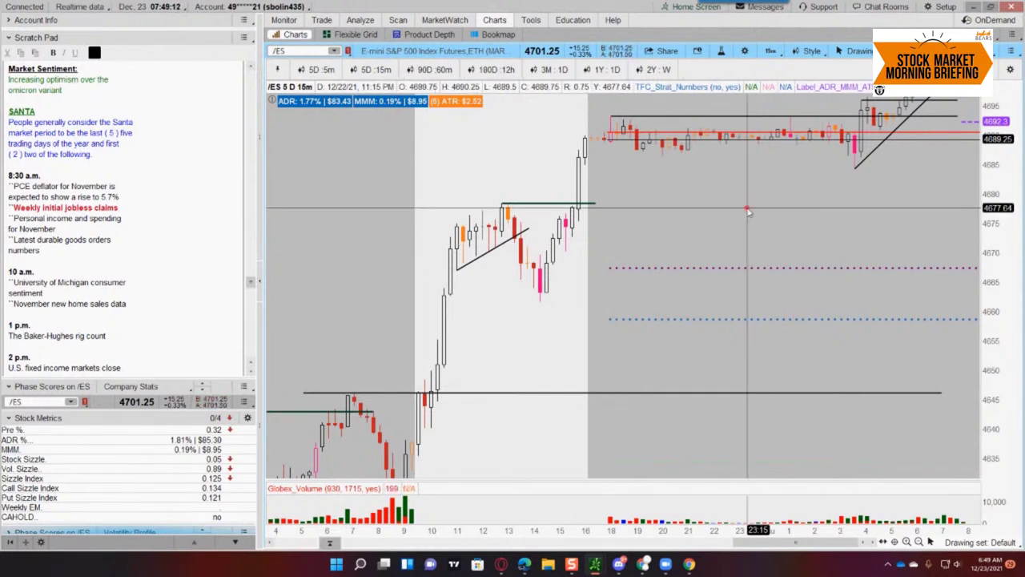
scroll(748, 211, down, 5)
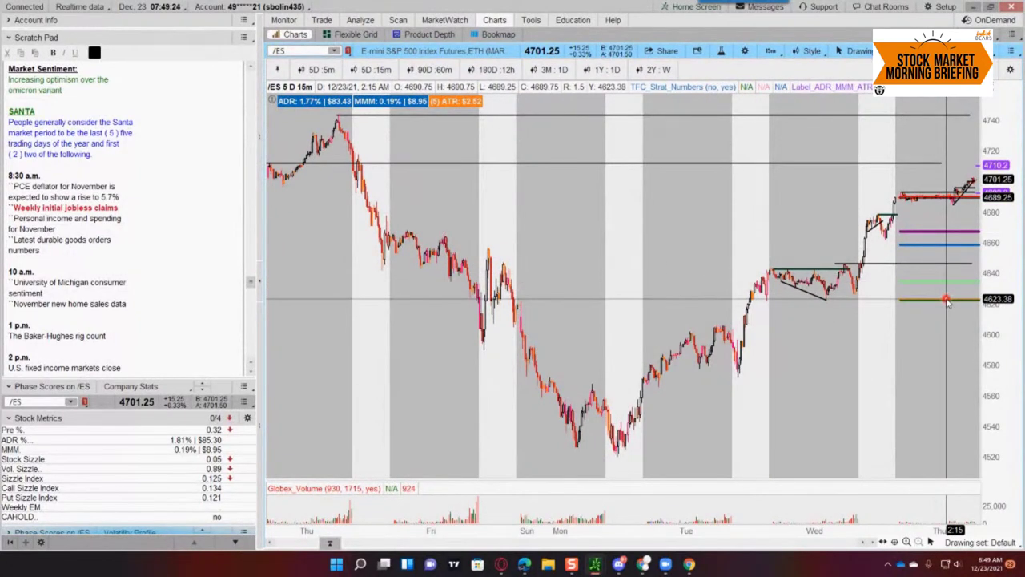
drag(1001, 375, 992, 296)
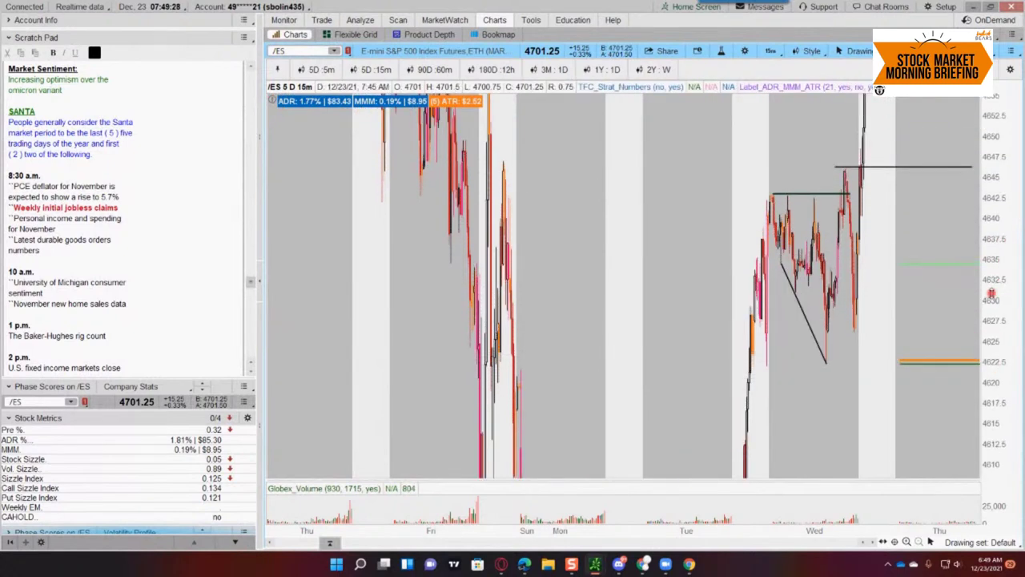
double_click(928, 404)
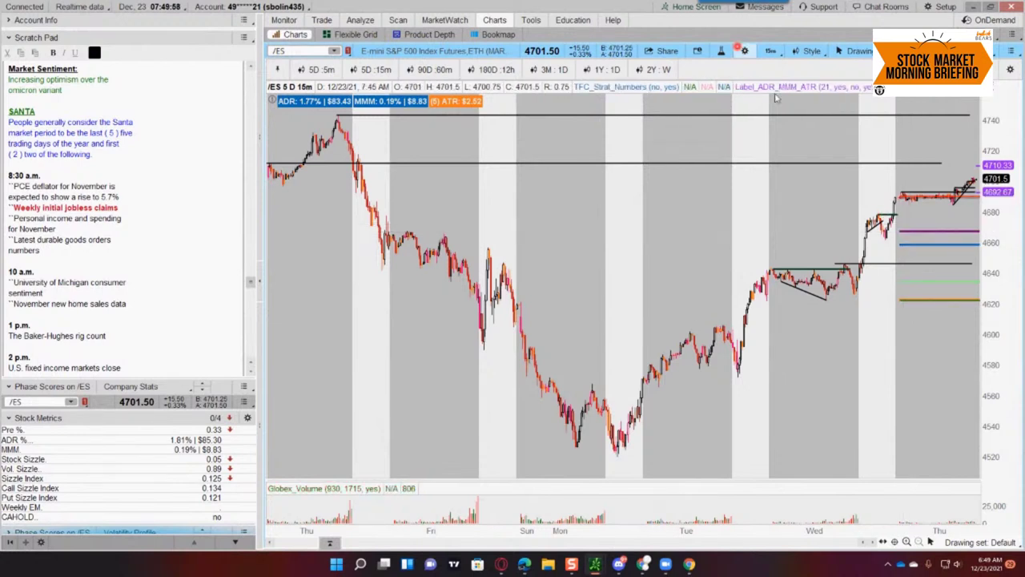
Step: Find the VWAP study and add it to the /ES chart's price studies
click(723, 52)
click(305, 151)
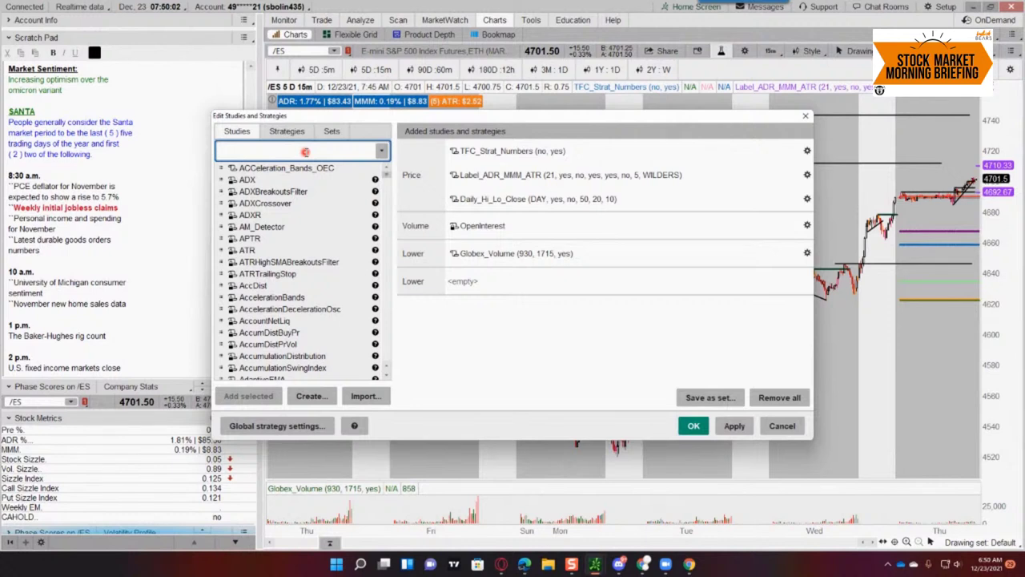
text(vwap)
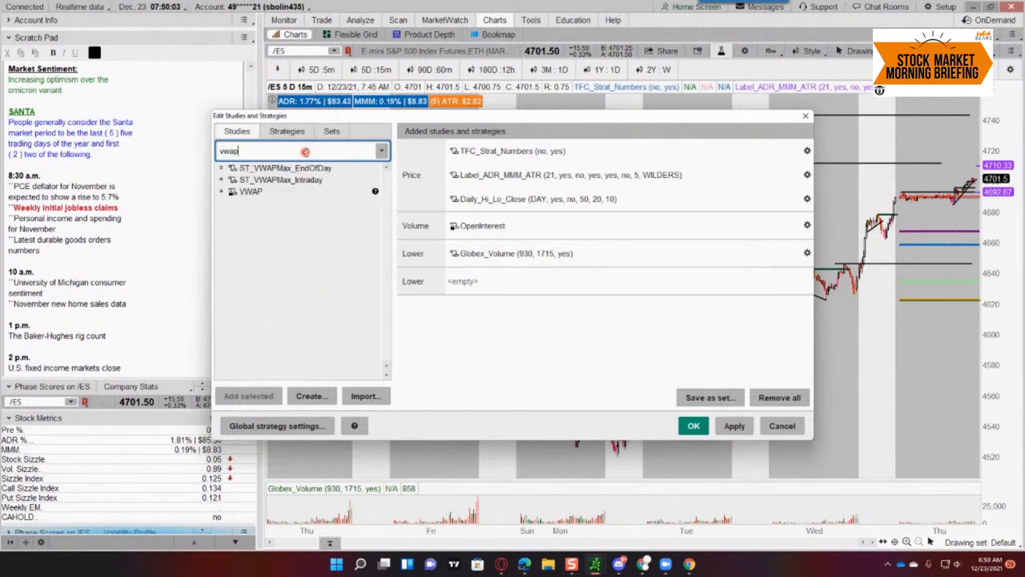
double_click(245, 191)
Step: Hide the VWAP study's UpperBand and LowerBand plots and apply the study to the chart
double_click(467, 224)
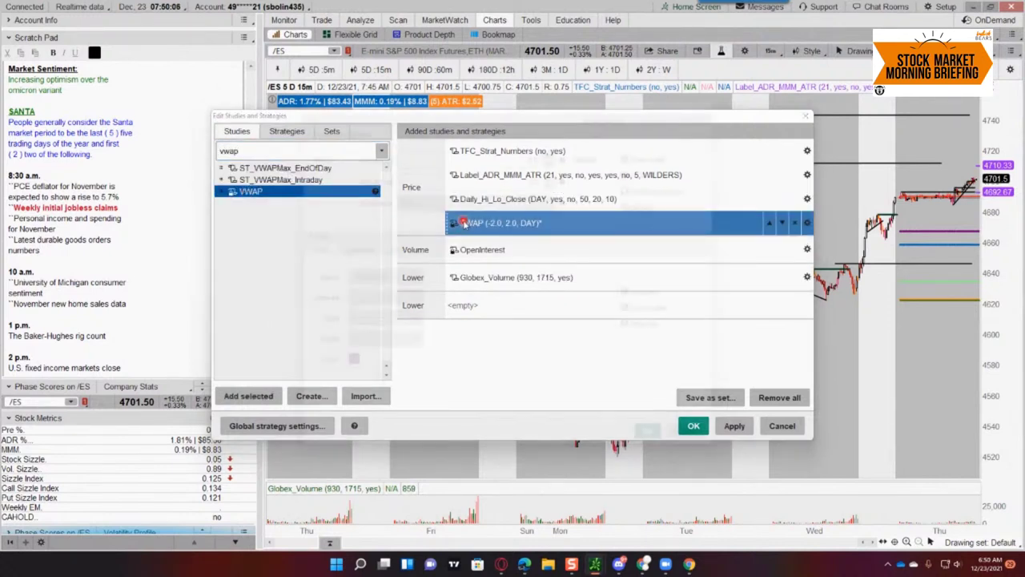
click(357, 248)
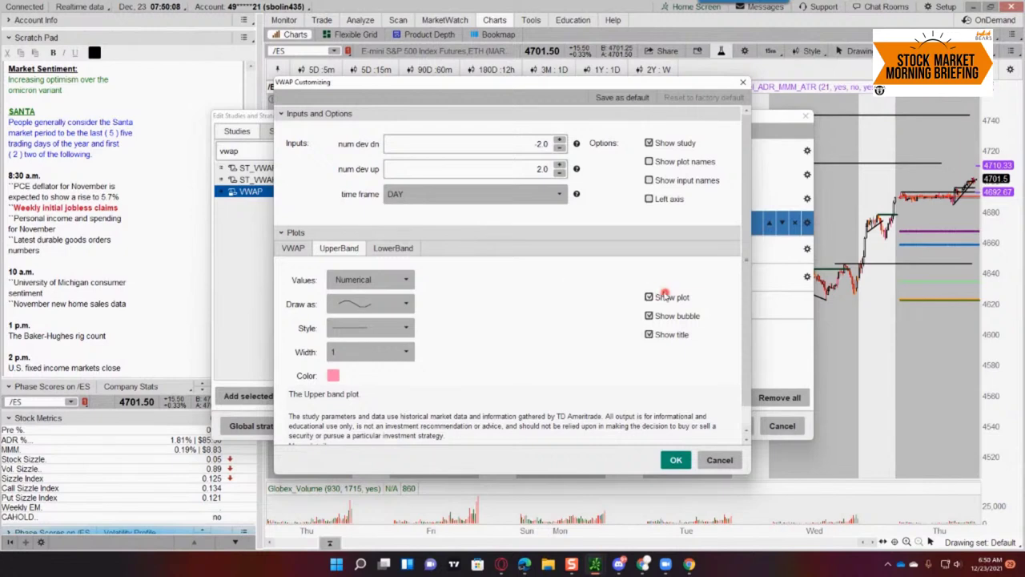
click(413, 248)
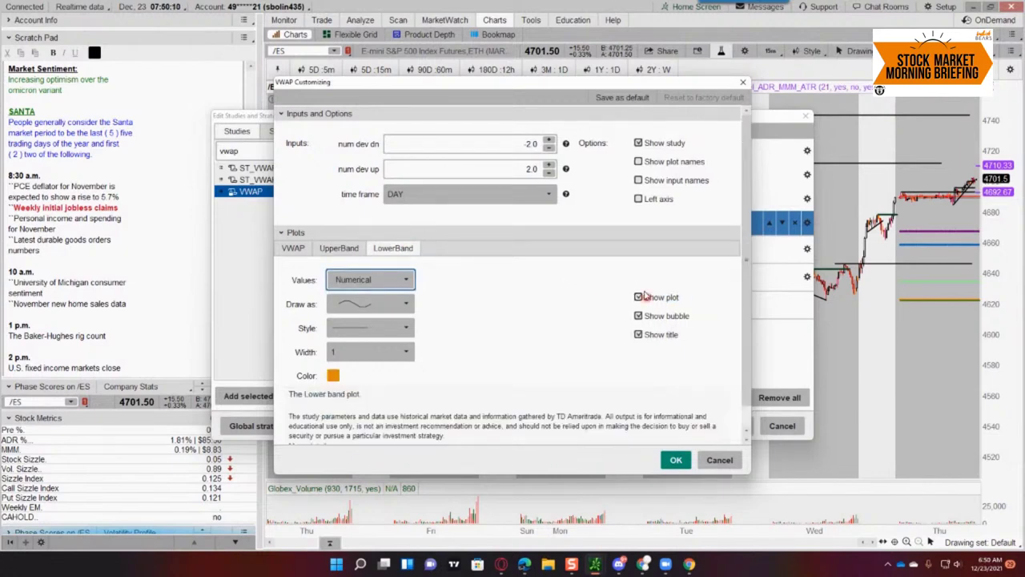
click(673, 459)
click(693, 425)
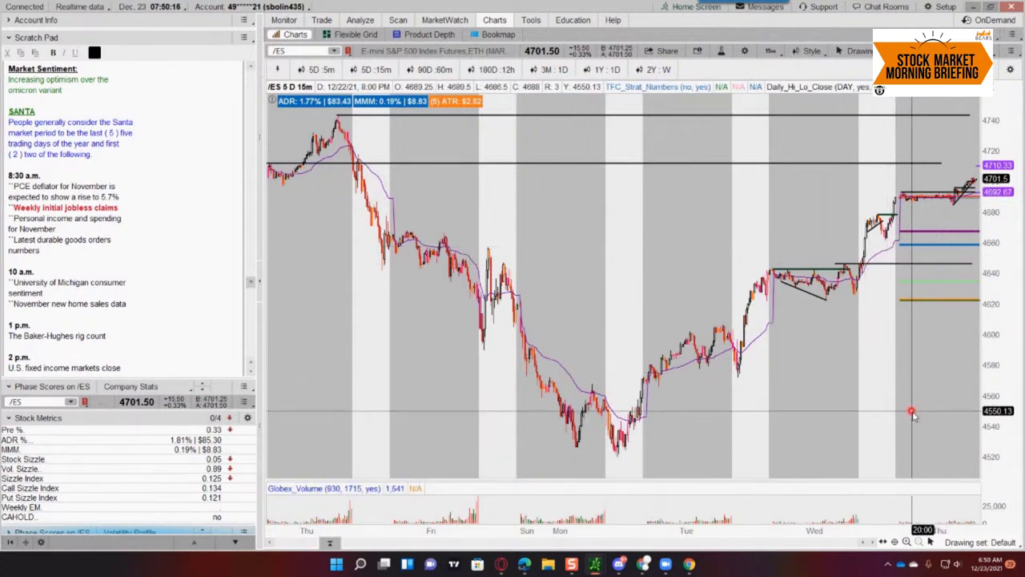
Step: Check the Tuesday-to-Thursday /ES candles against VWAP, and load /NQ on the chart
scroll(801, 281, up, 3)
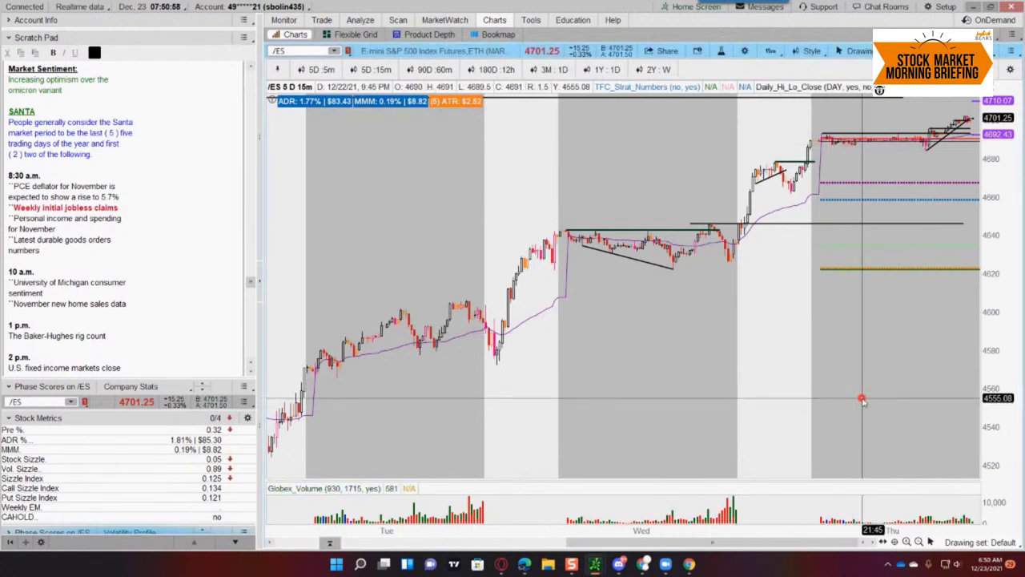
click(291, 51)
text(/)
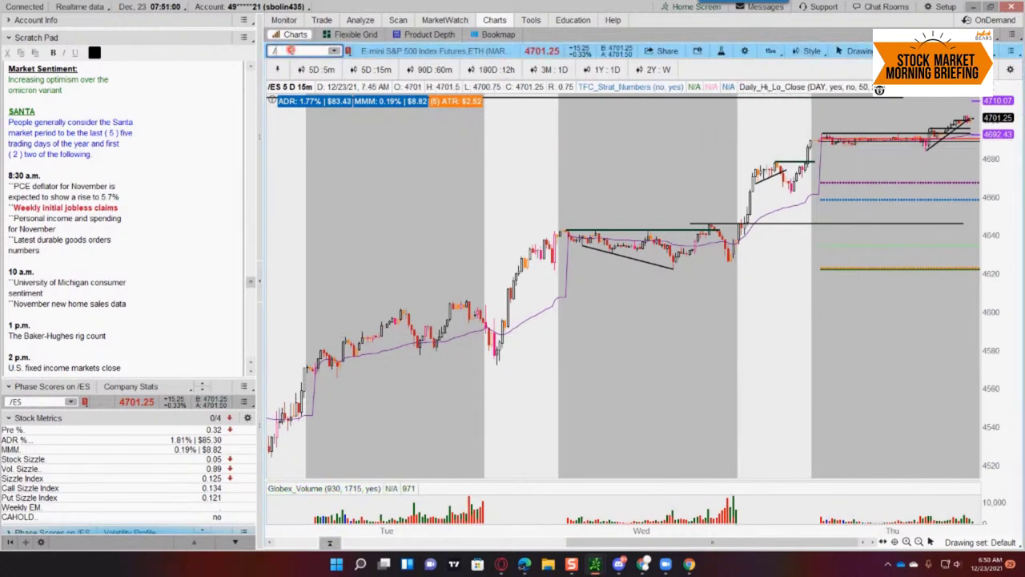
text(NQ)
key(Return)
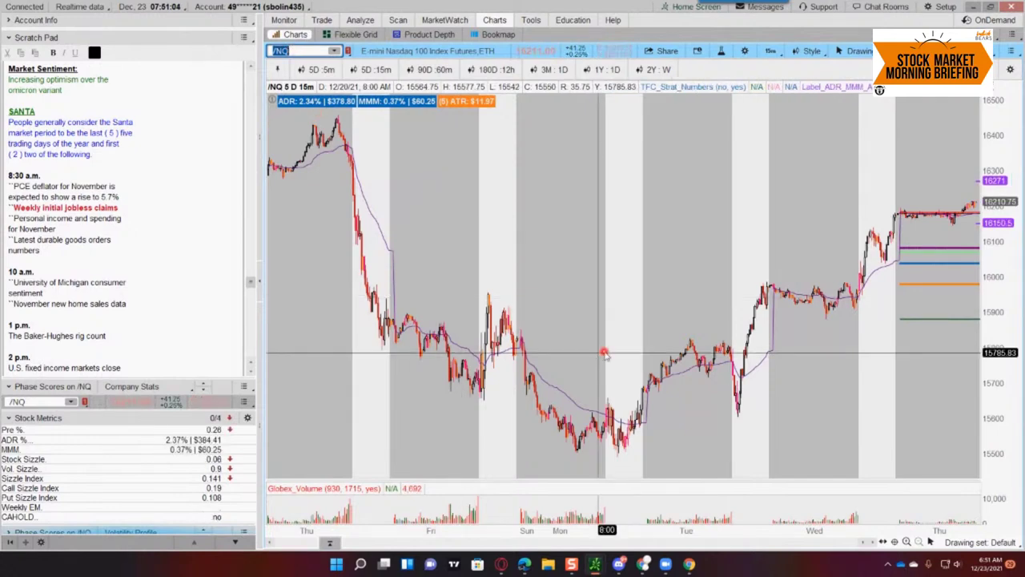
Step: Examine the overnight /NQ candles against VWAP and the daily levels below them on the five-day 15-minute chart
scroll(604, 355, up, 3)
scroll(604, 355, up, 2)
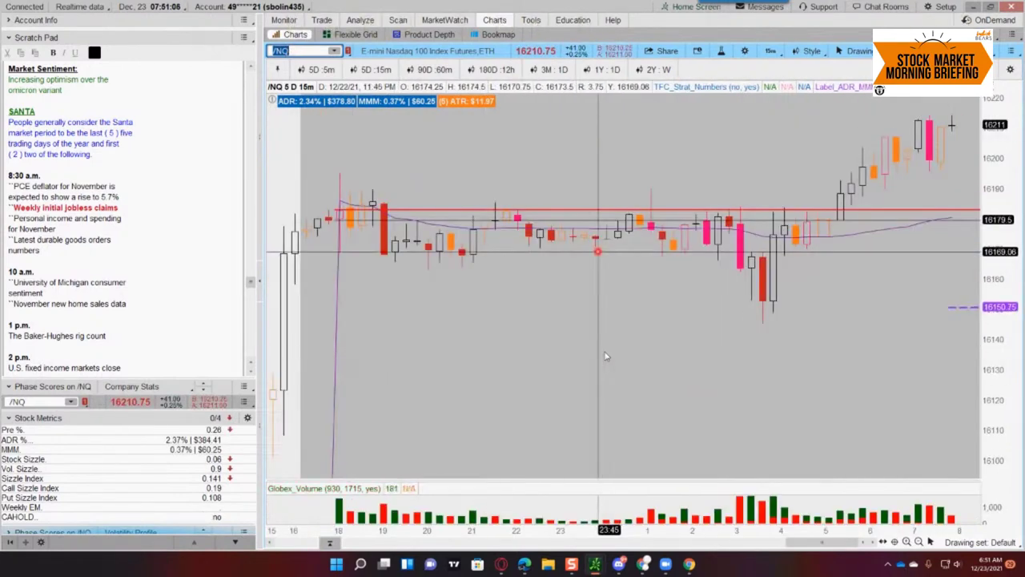
key(alt+Down)
key(Escape)
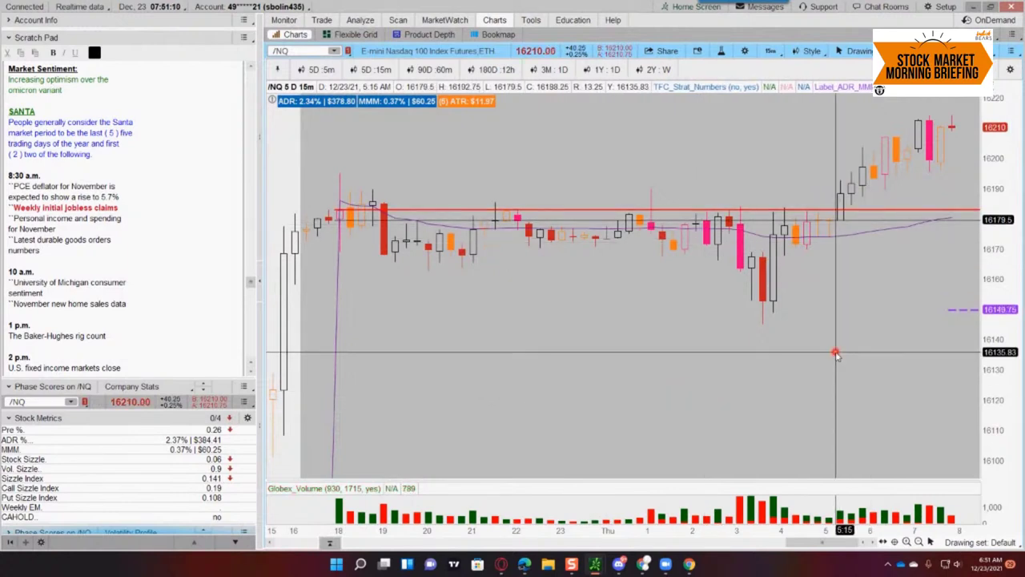
scroll(836, 353, down, 3)
drag(1011, 206, 1016, 332)
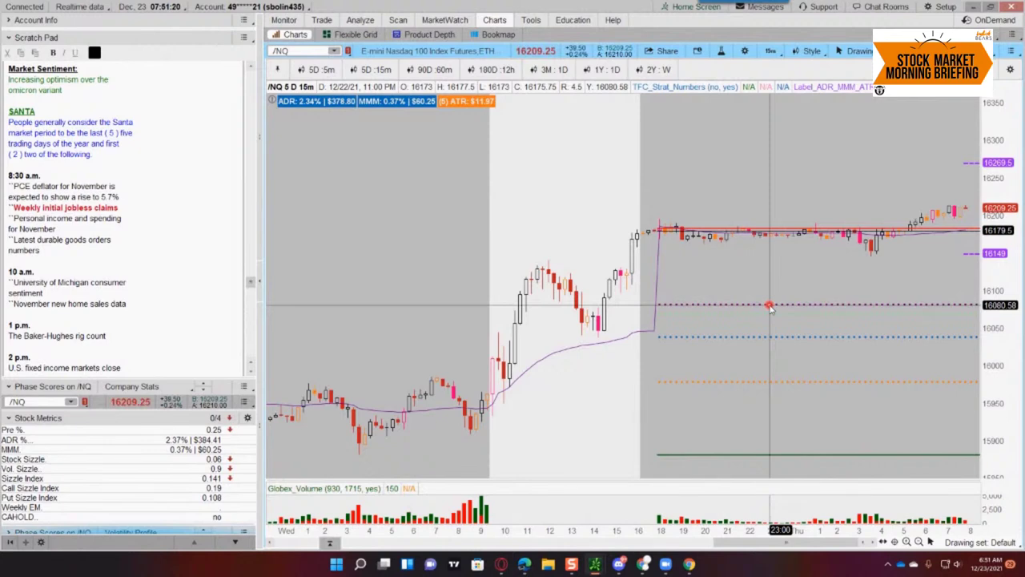
scroll(769, 307, down, 5)
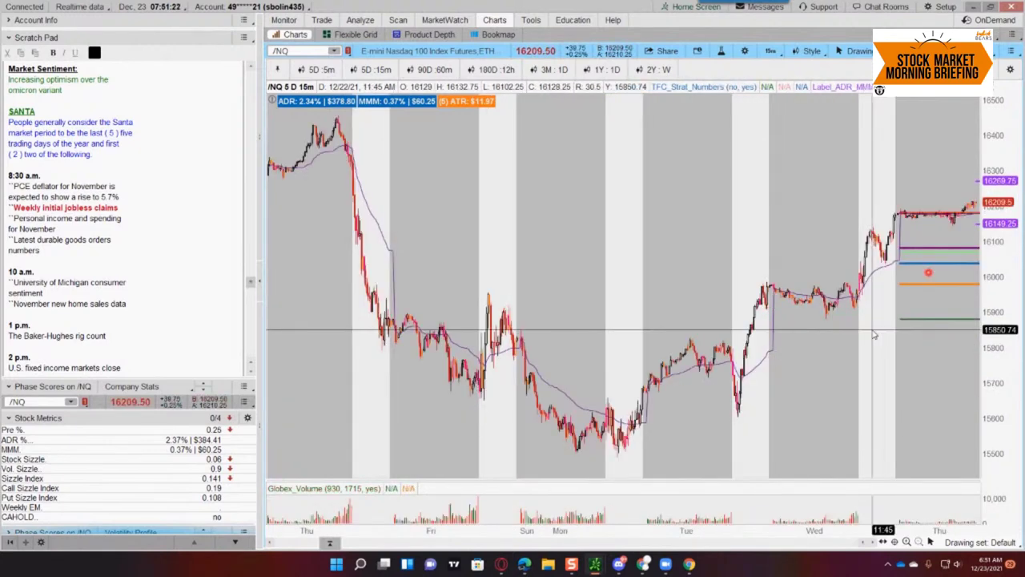
Step: Set the Daily_Hi_Lo_Close study's show only last period to No, and review its levels on the 90-day 60-minute chart
double_click(929, 323)
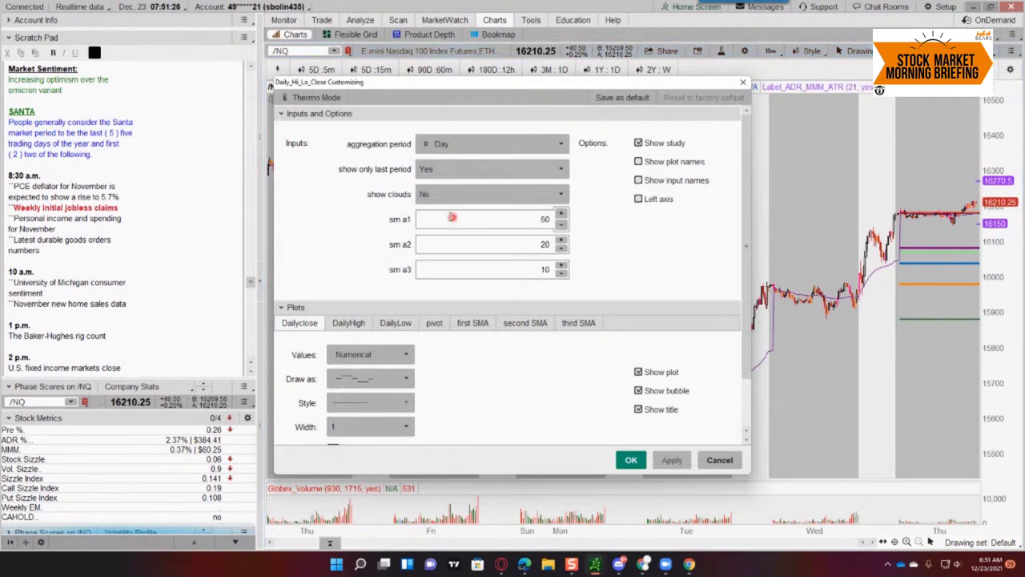
click(449, 169)
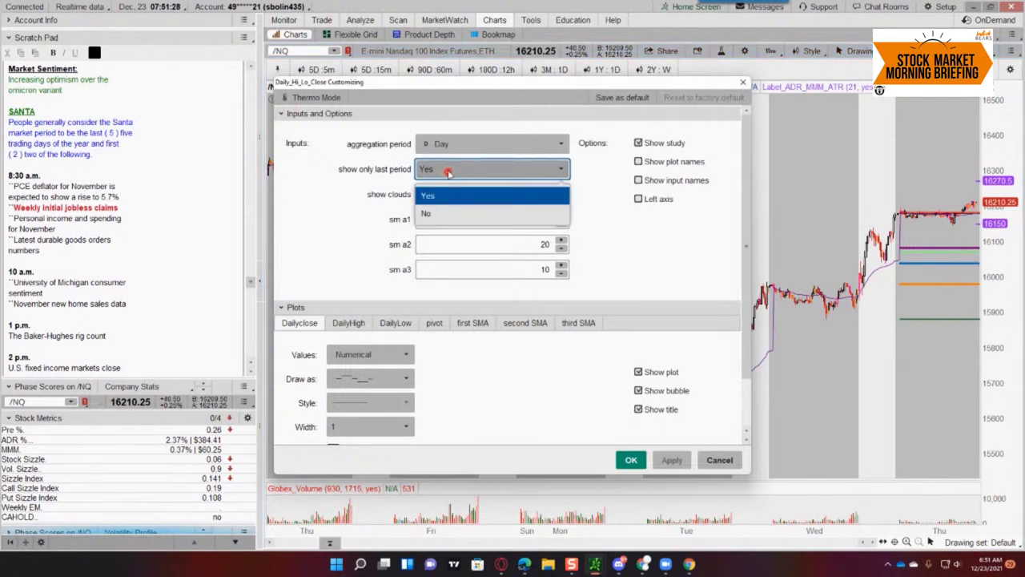
click(456, 212)
click(670, 459)
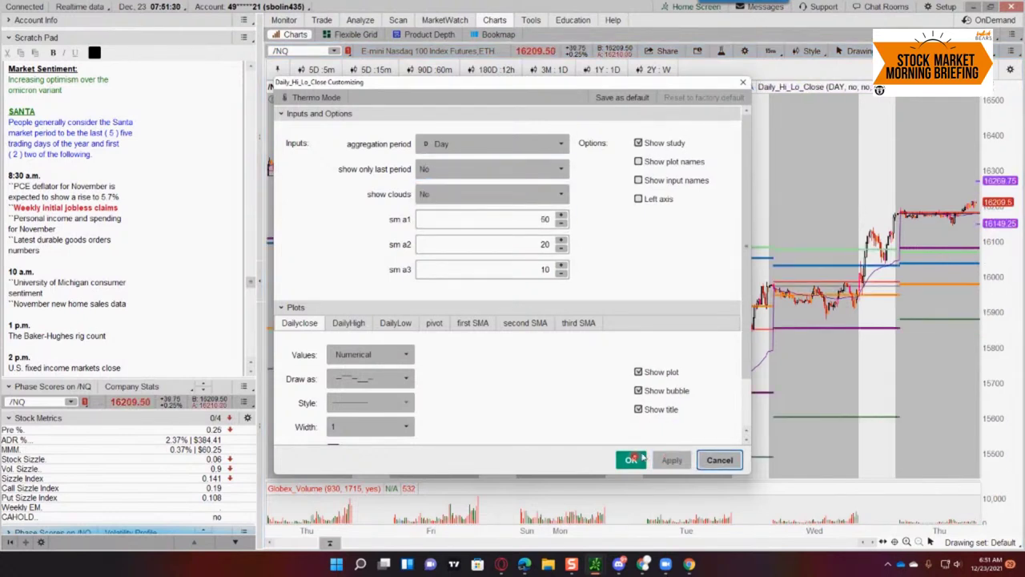
click(631, 460)
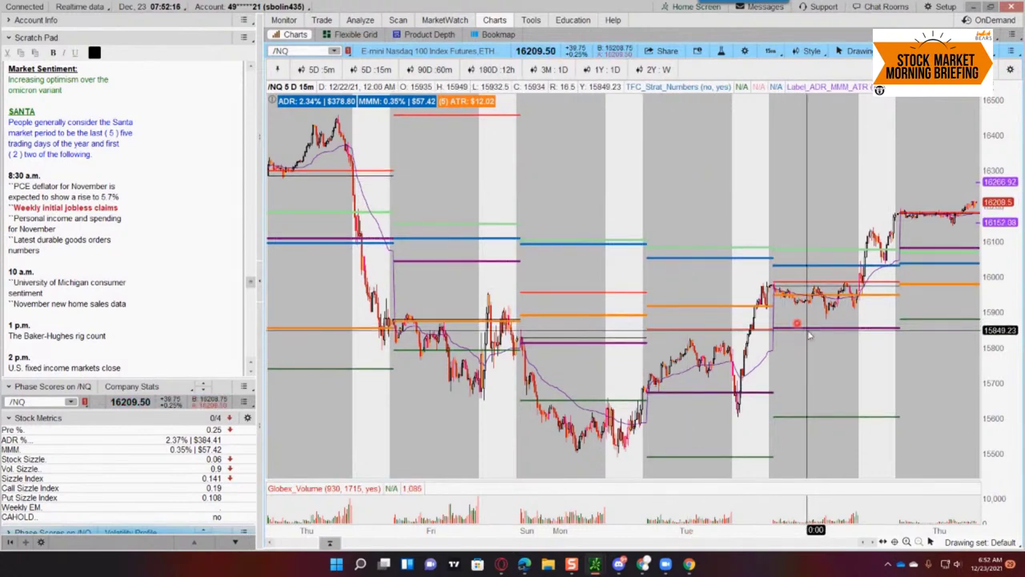
click(445, 70)
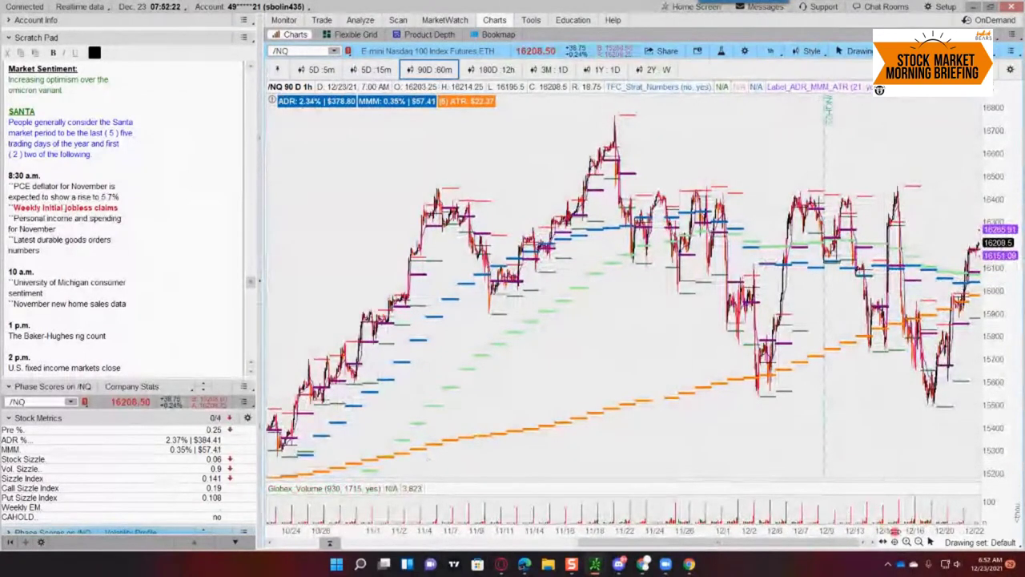
scroll(895, 531, up, 2)
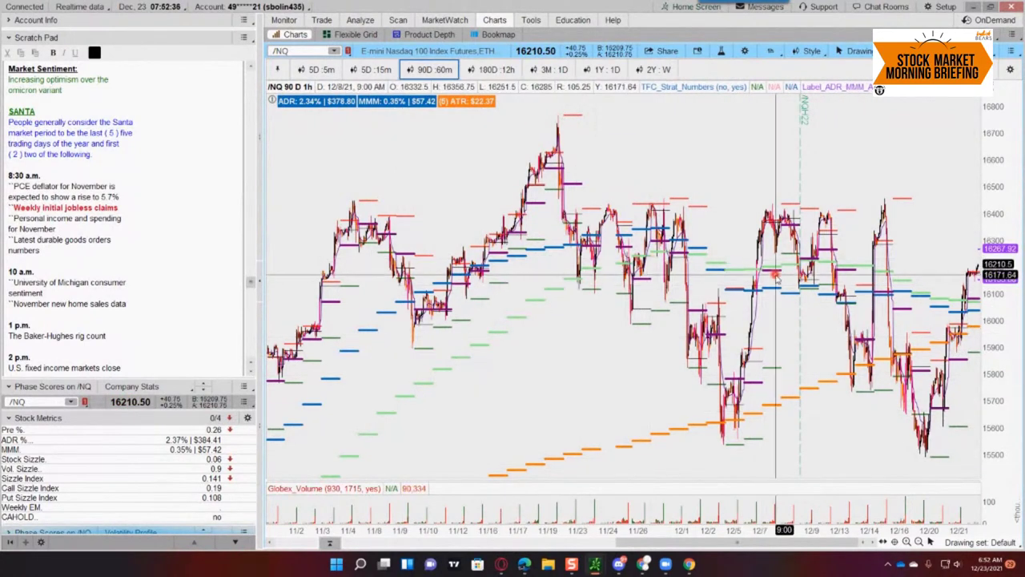
Step: Load the one-year daily /NQ chart, find studies matching "two", and add MovAvgTwoLines to the price studies
click(601, 69)
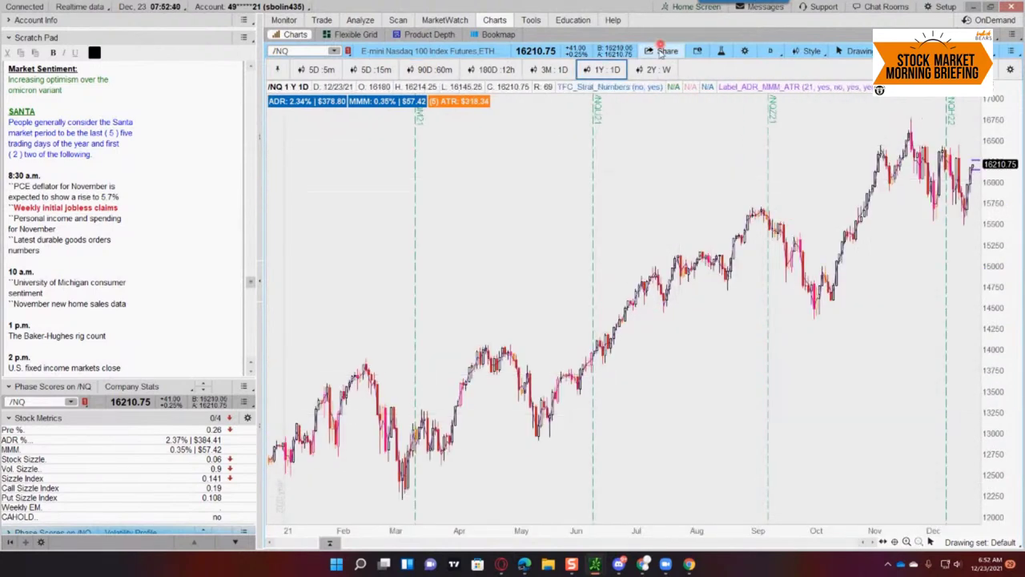
click(720, 51)
click(336, 150)
text(two)
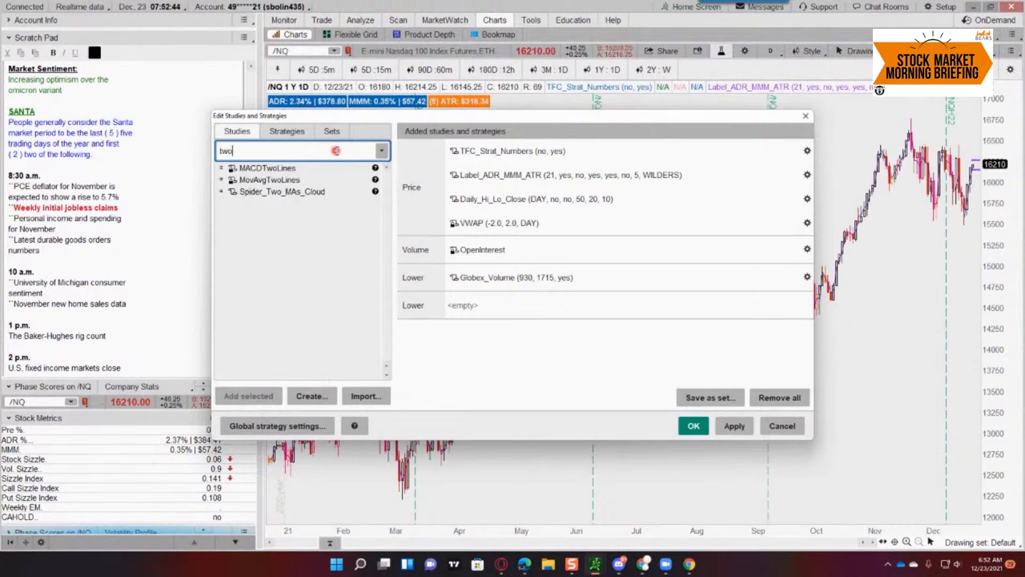
drag(282, 187, 491, 249)
Step: Set the MovAvgTwoLines study's fast length to 20 and slow length to 50
double_click(490, 249)
double_click(524, 169)
text(20)
double_click(516, 189)
text(50)
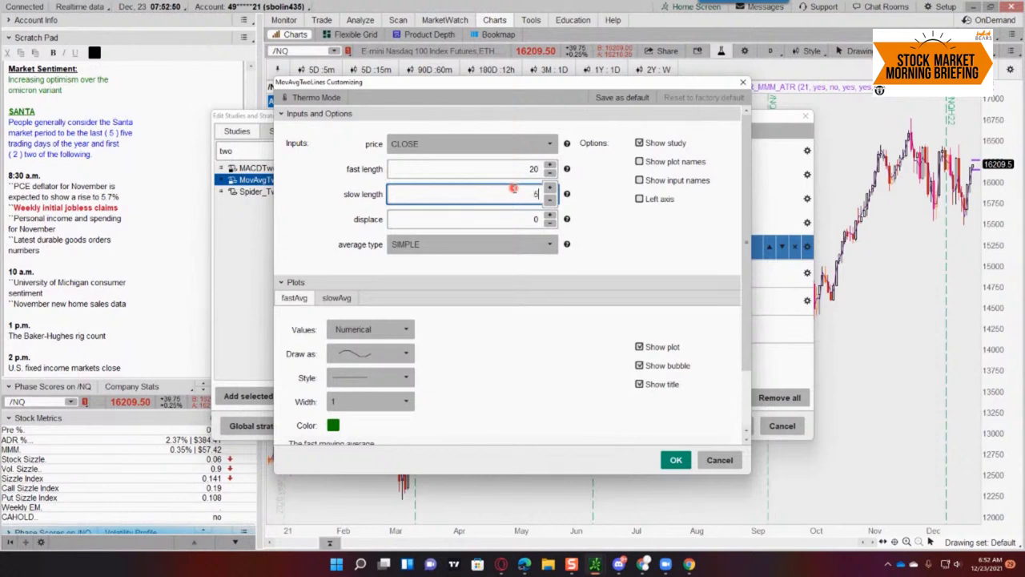
Step: Color the slowAvg plot orange and apply the moving averages to the daily /NQ chart
click(337, 298)
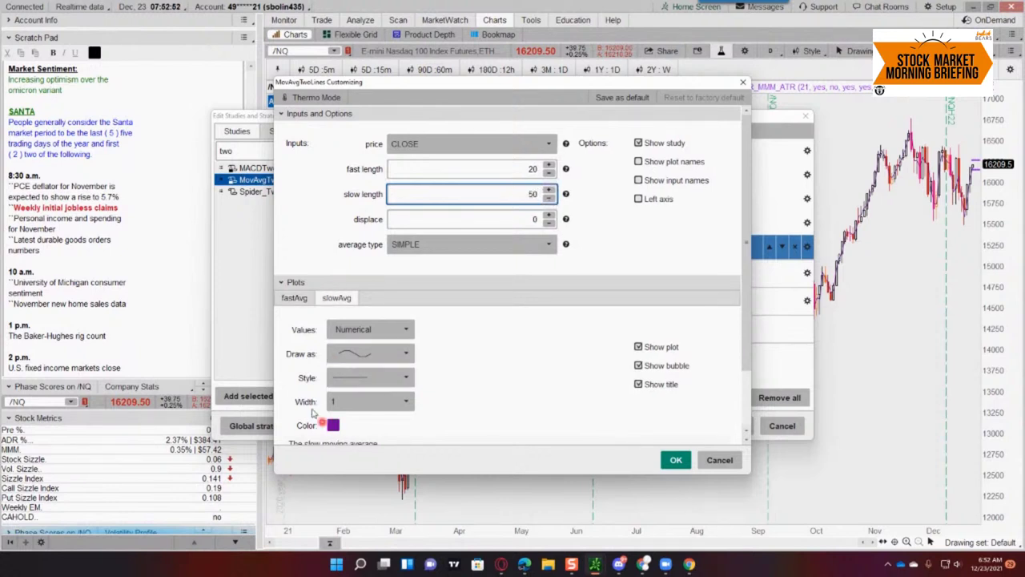
click(333, 425)
click(309, 465)
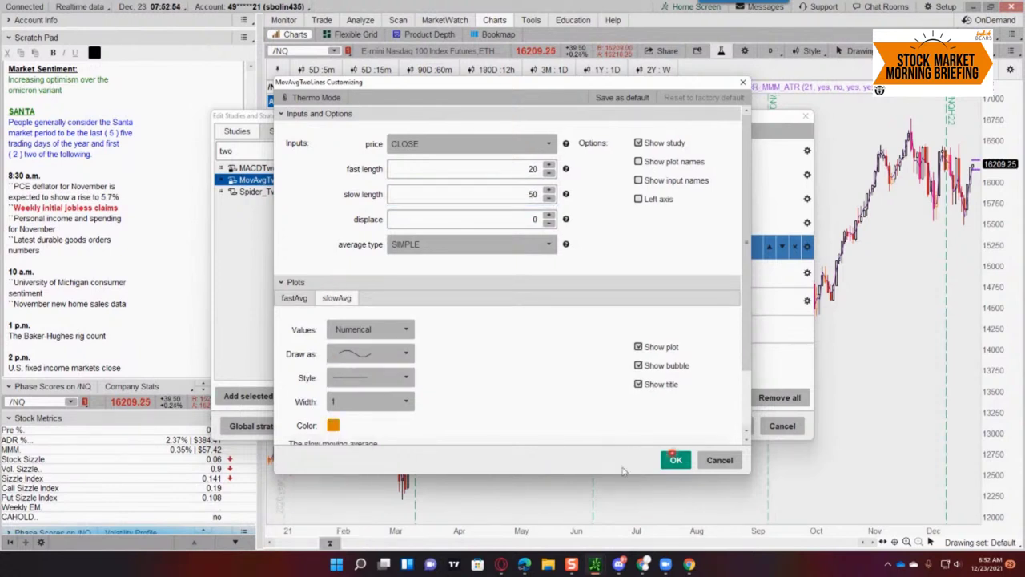
click(676, 460)
click(738, 425)
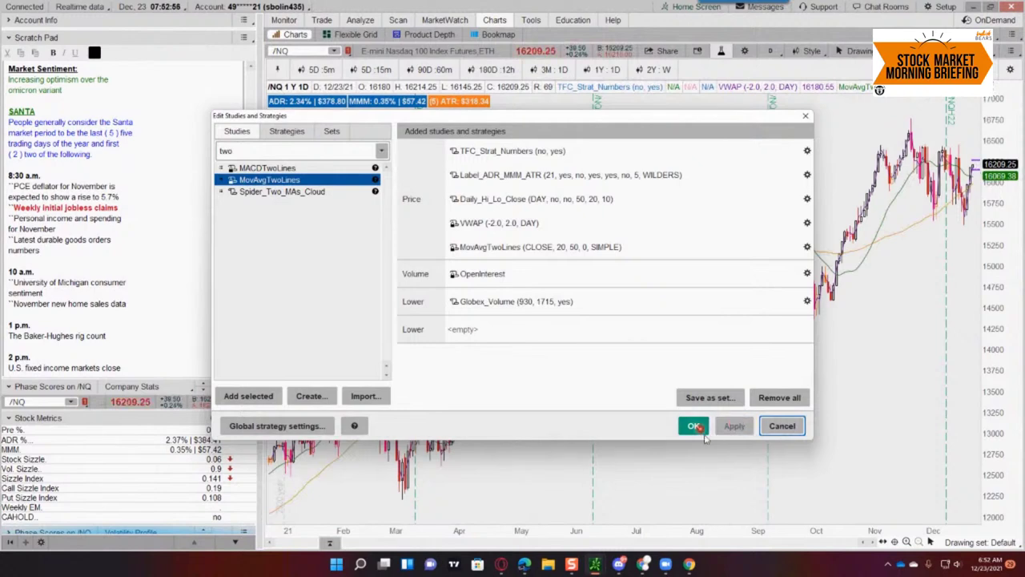
click(694, 425)
Step: Hide the VWAP study on the daily /NQ chart
scroll(702, 430, up, 3)
scroll(701, 430, up, 5)
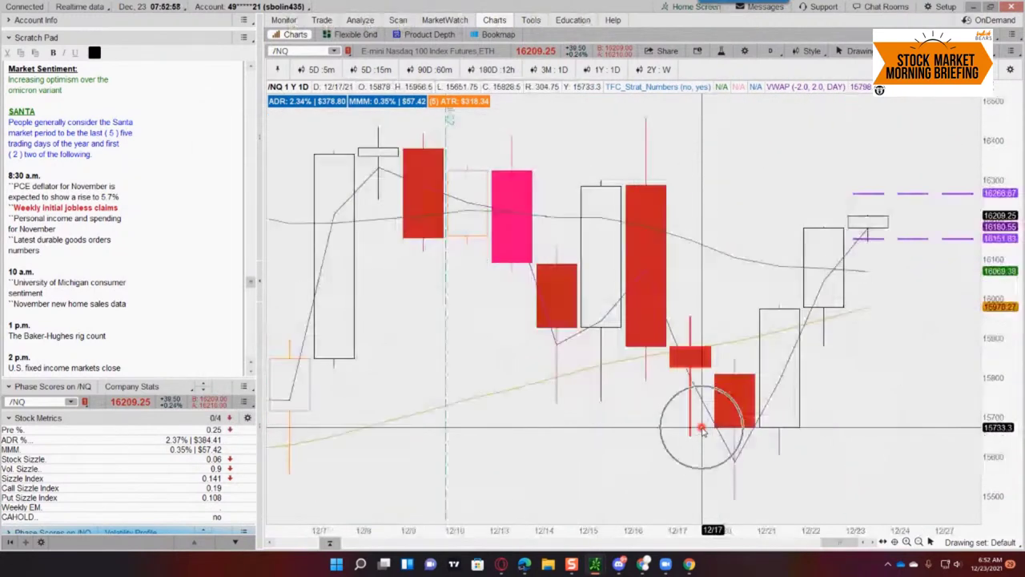
right_click(852, 266)
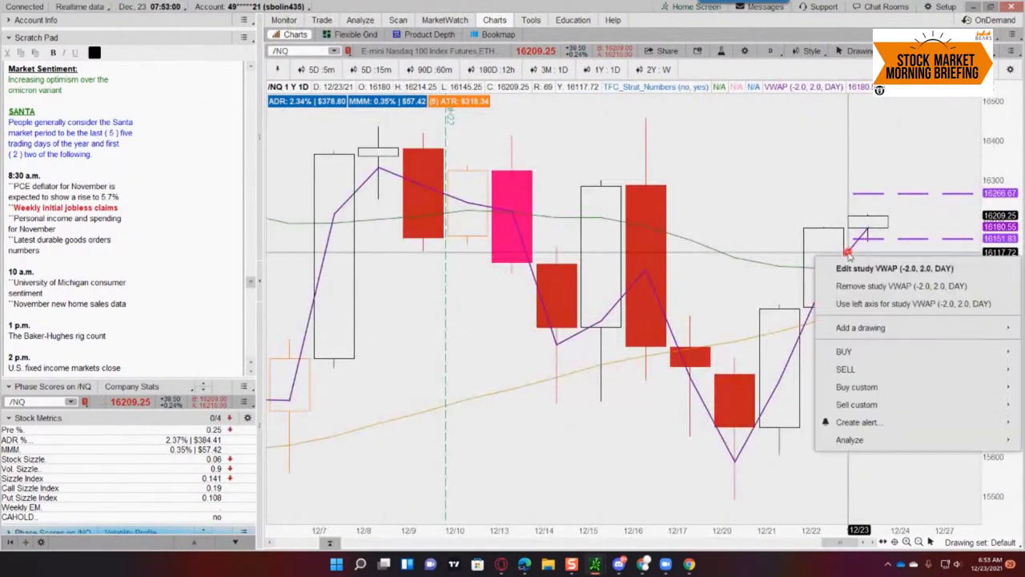
click(849, 269)
click(649, 142)
click(672, 460)
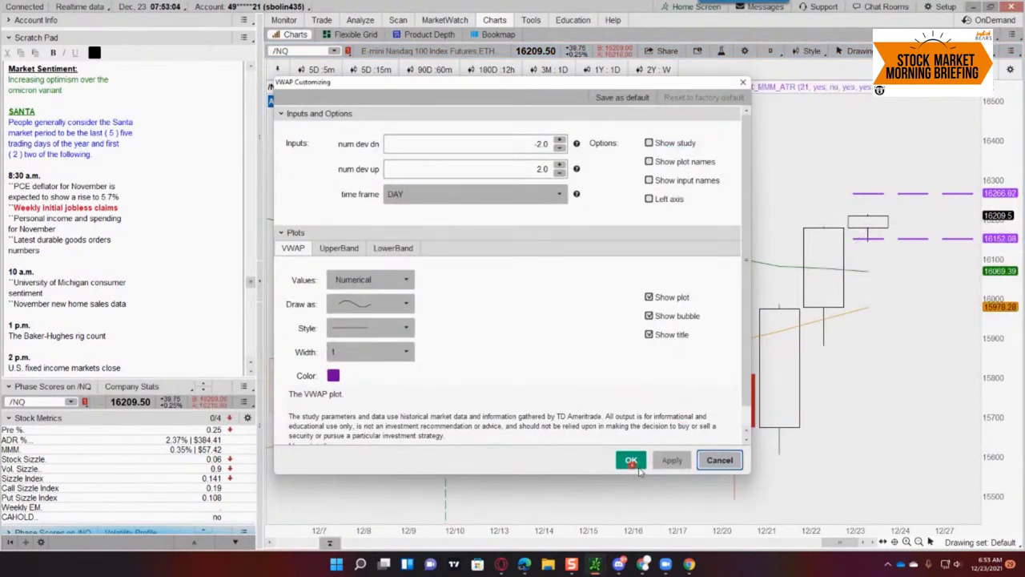
click(630, 460)
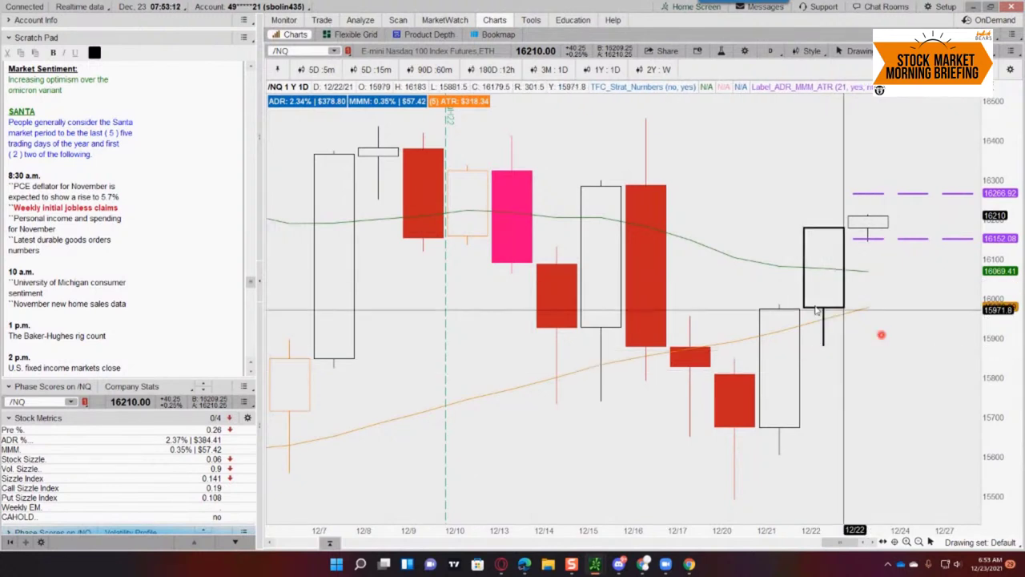
Step: Check the moving averages on the daily and five-day 15-minute charts, and remove the Daily_Hi_Lo_Close study
scroll(888, 420, down, 3)
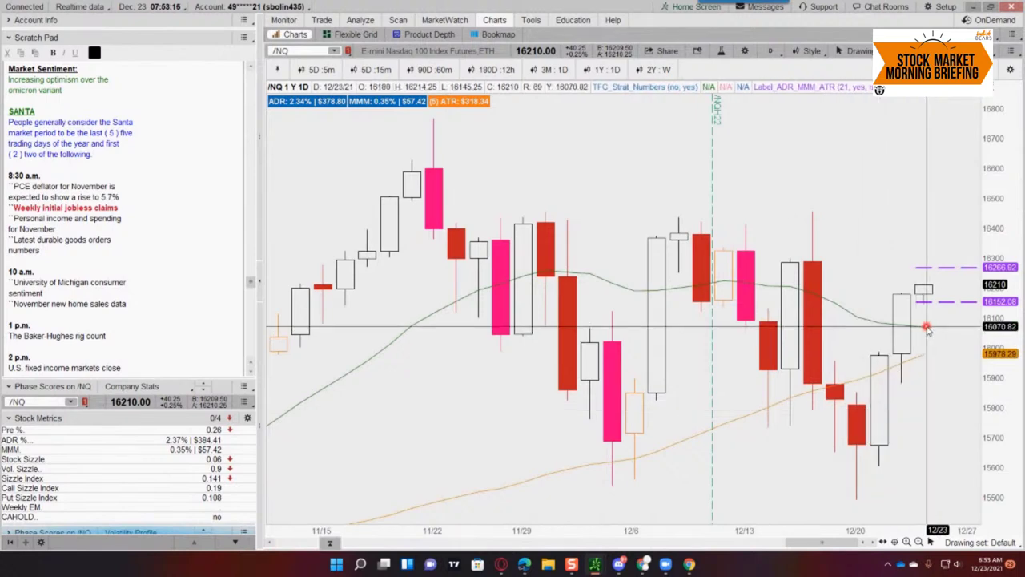
click(370, 71)
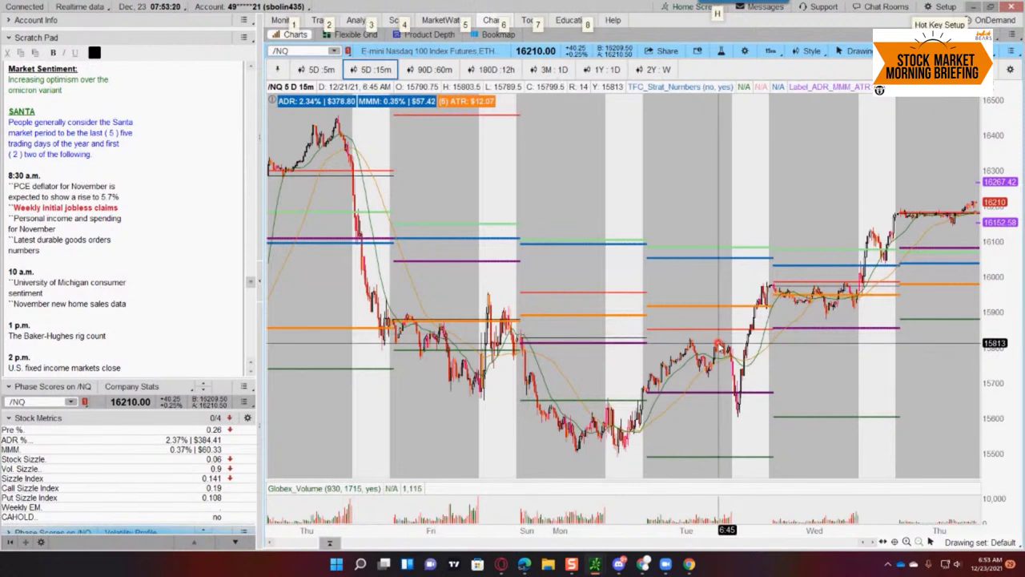
scroll(873, 225, up, 2)
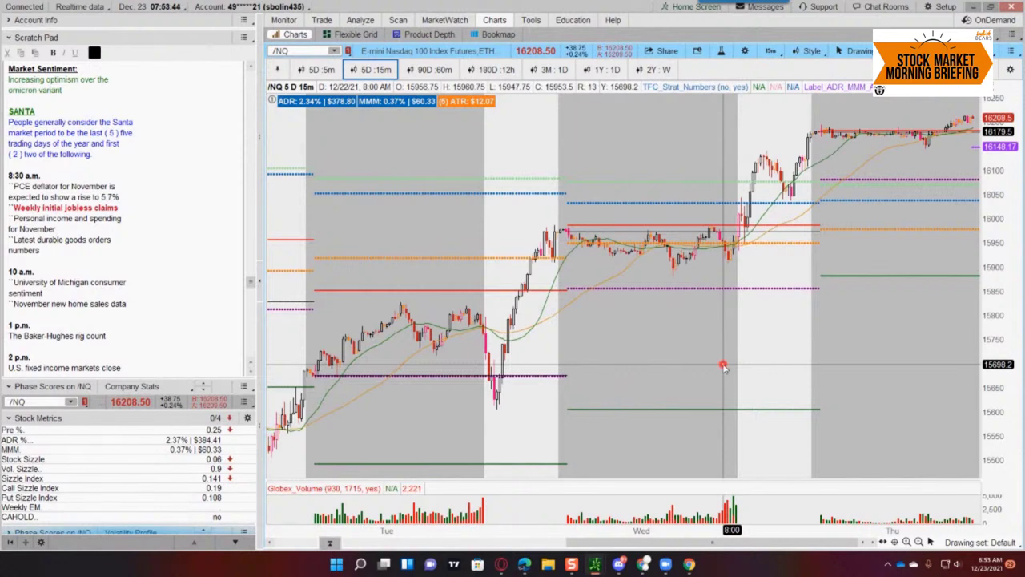
drag(854, 334, 817, 445)
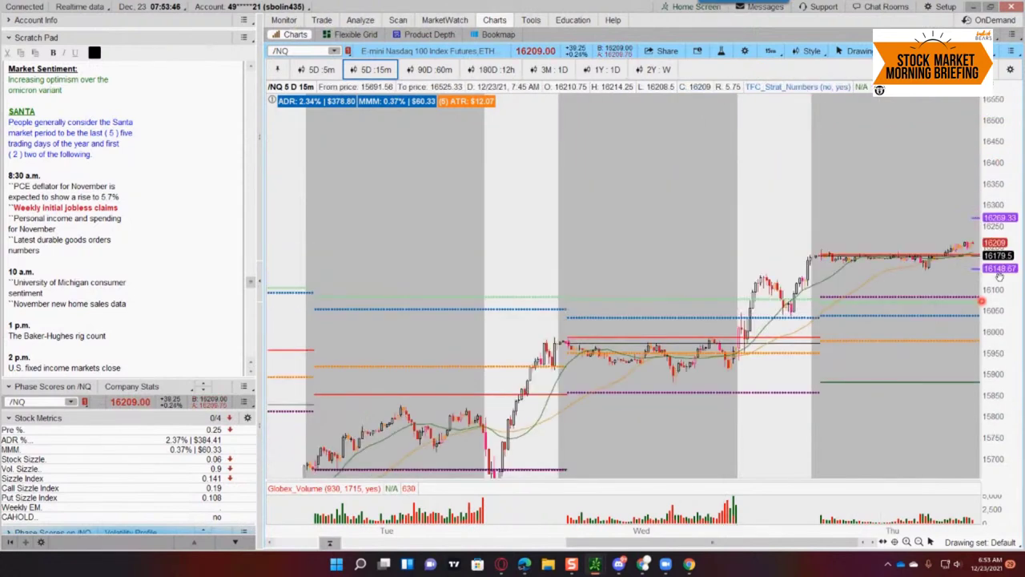
click(722, 52)
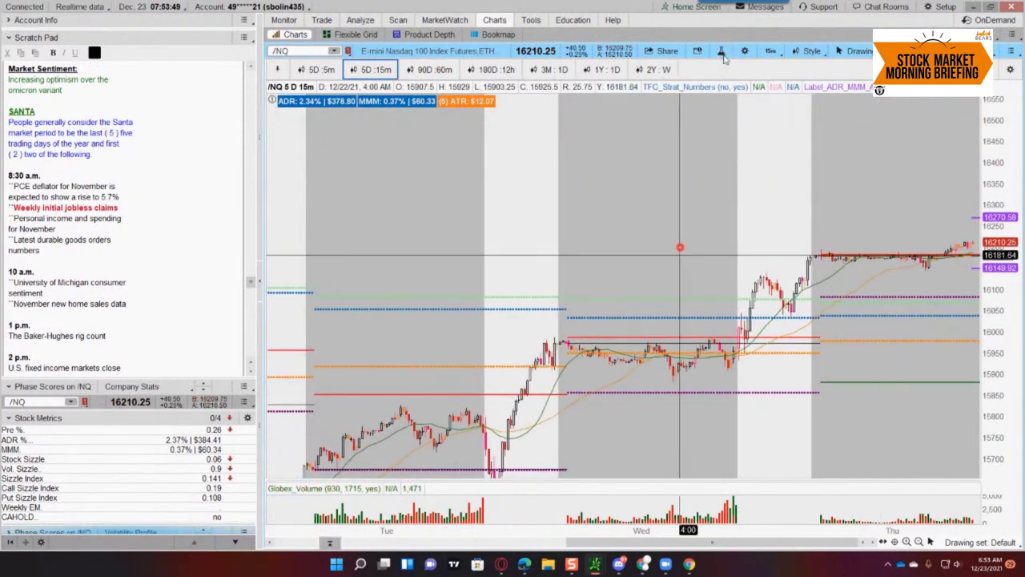
right_click(656, 306)
click(693, 334)
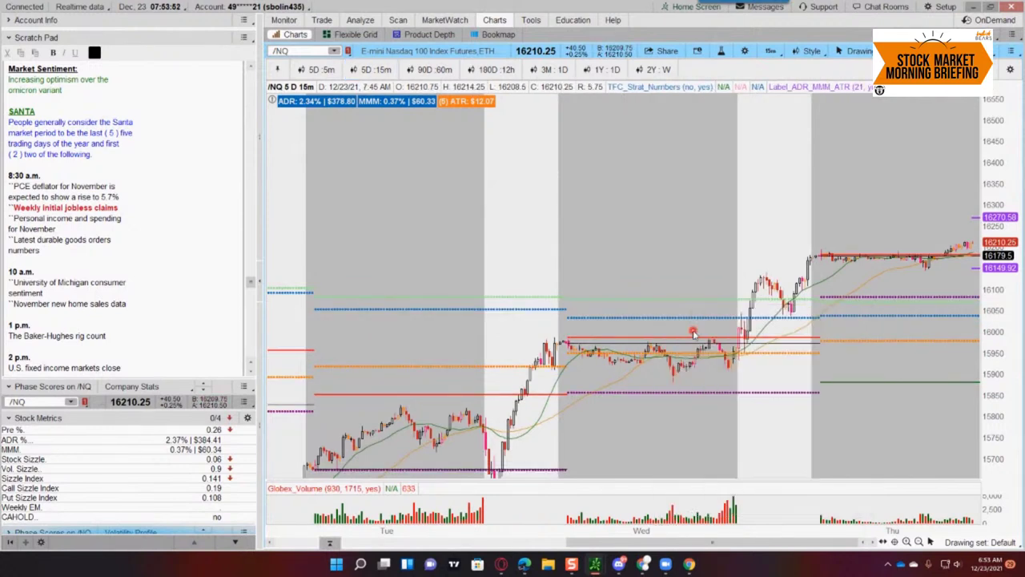
click(555, 75)
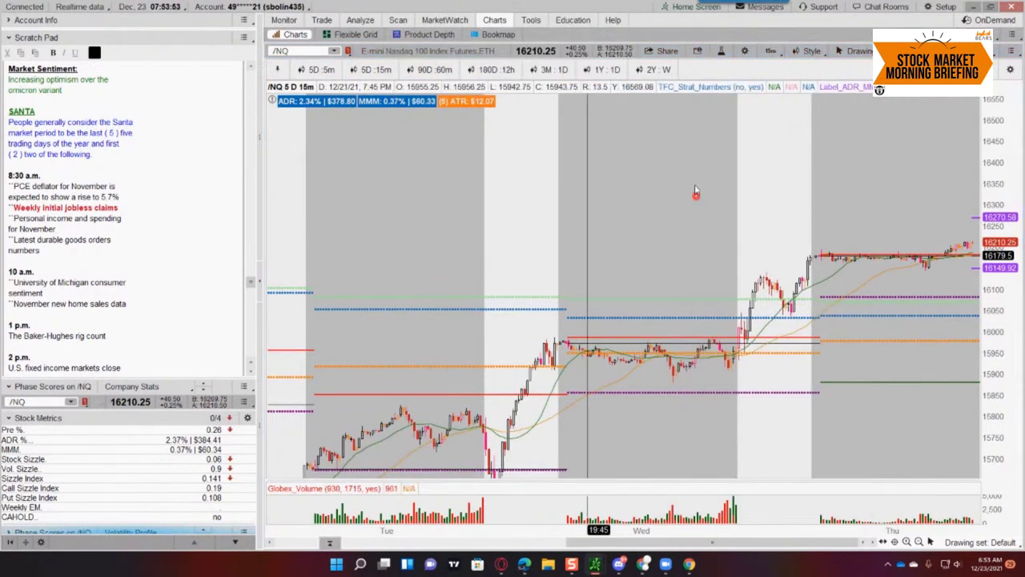
Step: On the 90-day 60-minute /NQ chart, draw a horizontal resistance line at the December 16 high, about 16,460
click(435, 70)
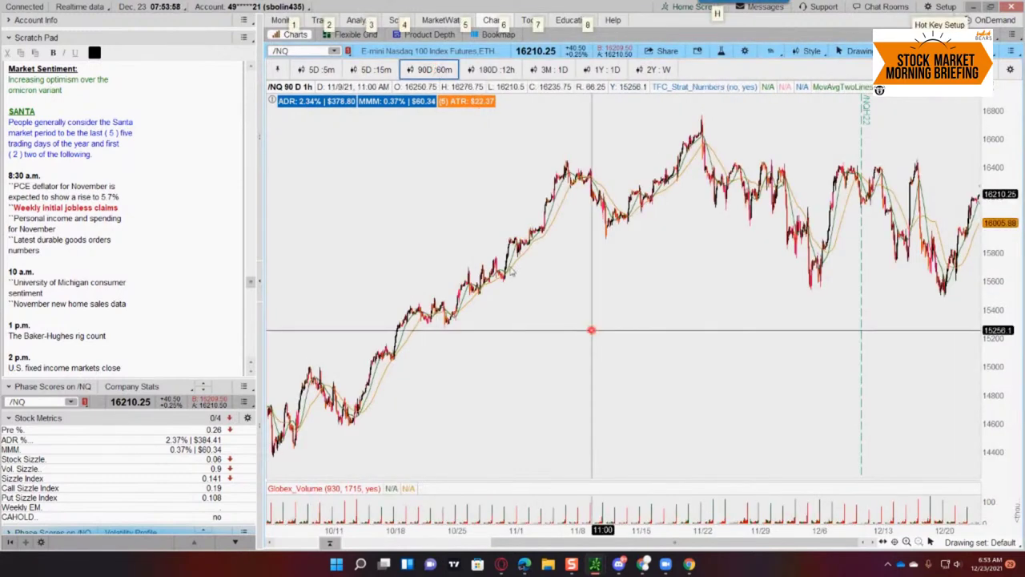
scroll(646, 316, up, 5)
right_click(659, 181)
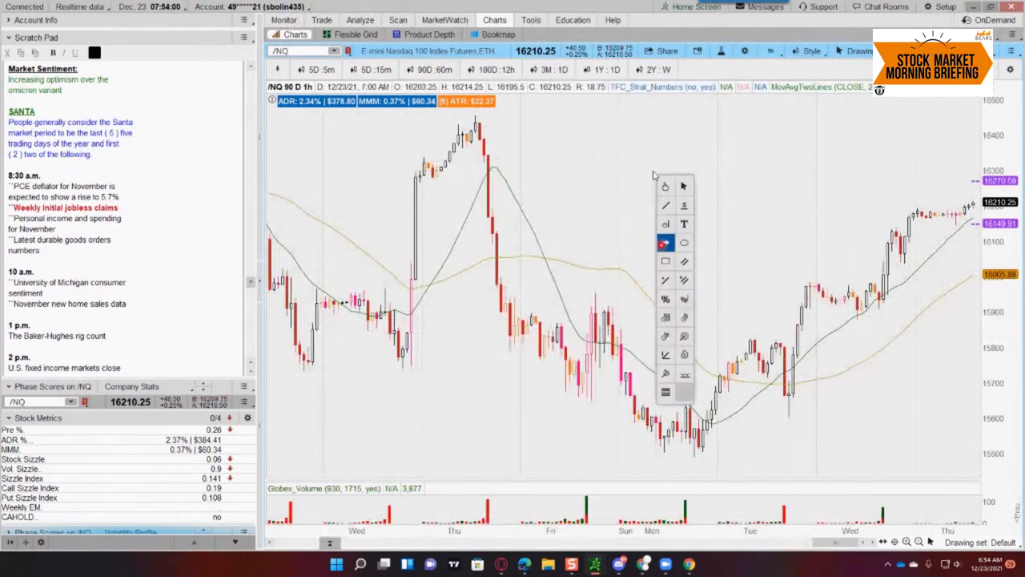
drag(953, 113, 450, 113)
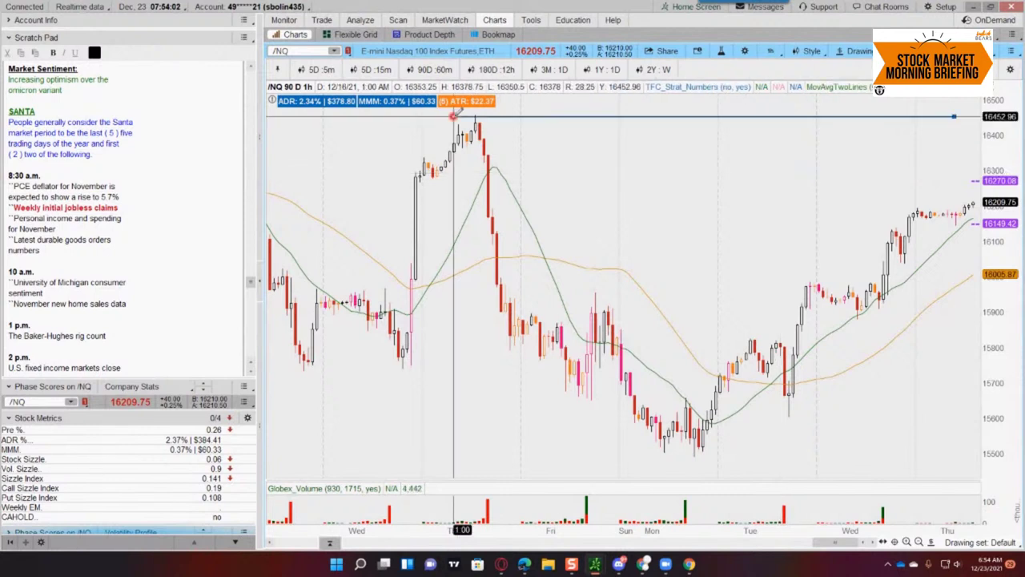
Step: Measure the distance from the latest /NQ candle up to the resistance line, then return to the pointer
right_click(840, 181)
click(856, 212)
mouse_move(972, 200)
mouse_down()
mouse_move(940, 200)
mouse_move(939, 145)
mouse_move(971, 153)
mouse_move(976, 113)
mouse_up()
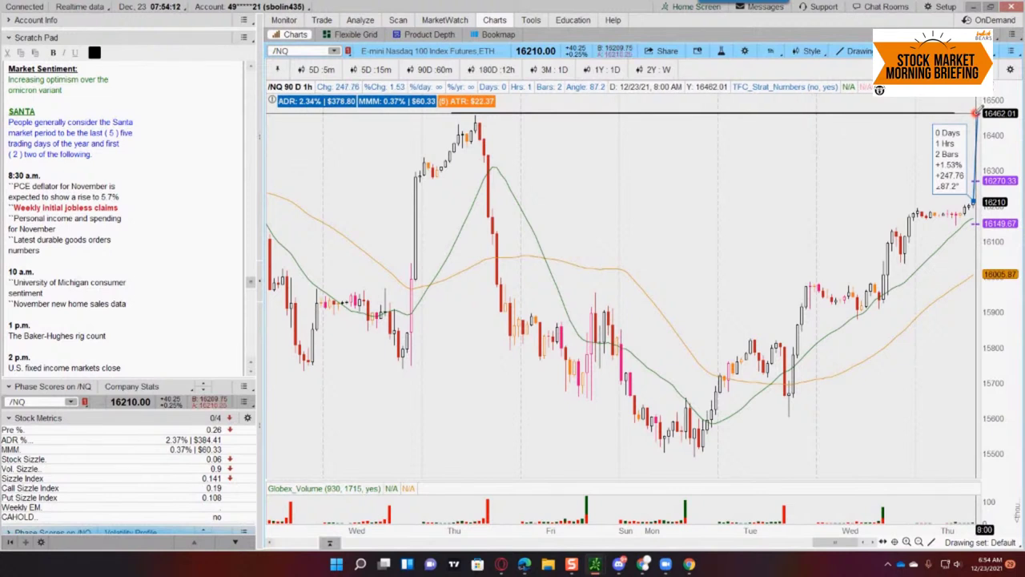
mouse_move(975, 113)
mouse_down()
mouse_move(172, 347)
mouse_move(176, 439)
mouse_move(272, 436)
mouse_move(970, 204)
mouse_move(801, 213)
mouse_move(941, 120)
mouse_move(964, 86)
mouse_move(477, 112)
mouse_move(816, 130)
mouse_move(949, 131)
mouse_move(965, 112)
mouse_move(915, 178)
mouse_up()
right_click(926, 181)
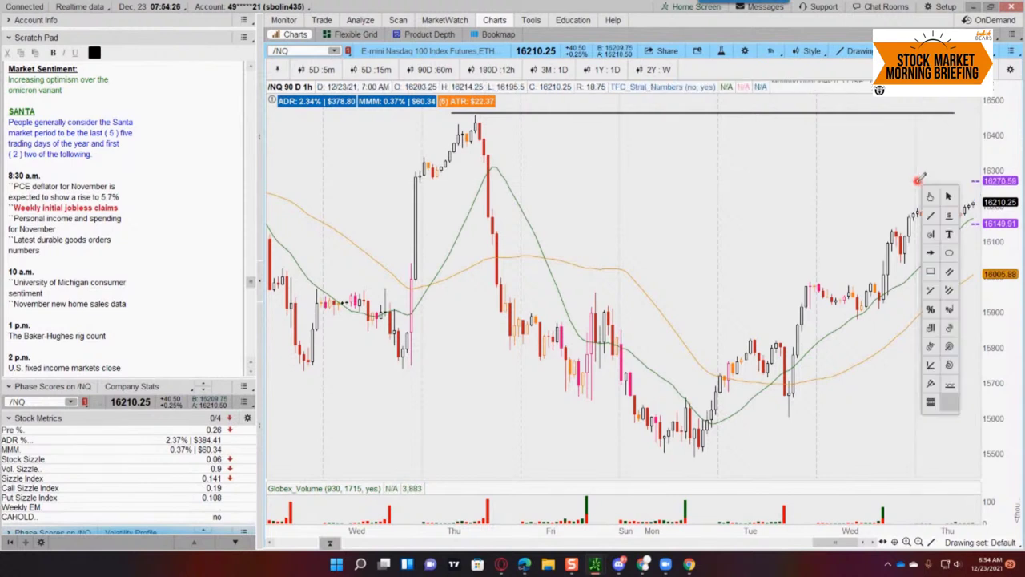
click(953, 198)
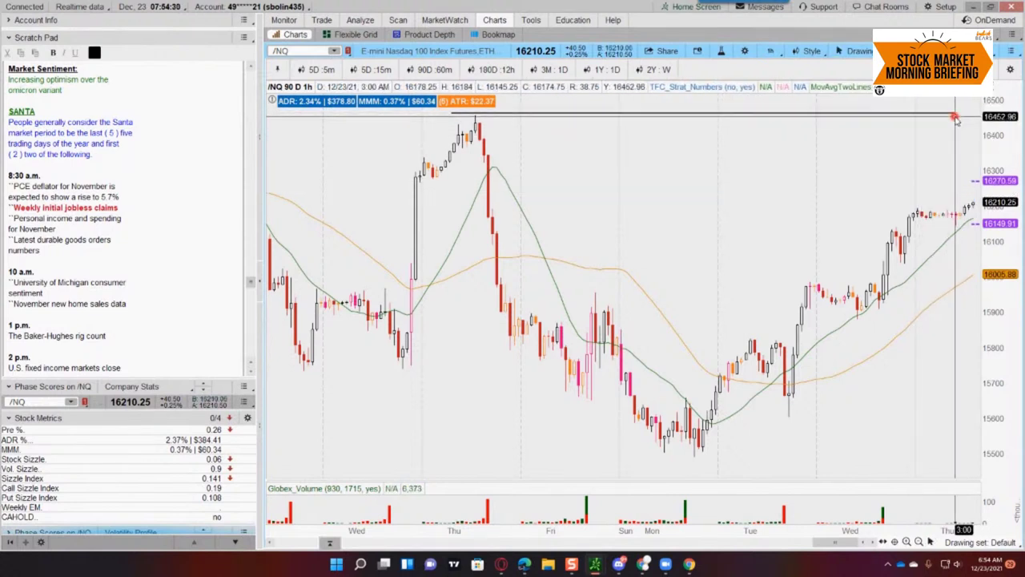
Step: Draw a second horizontal line at about 16,340, from the early Thursday swing high across to the latest candles
right_click(694, 151)
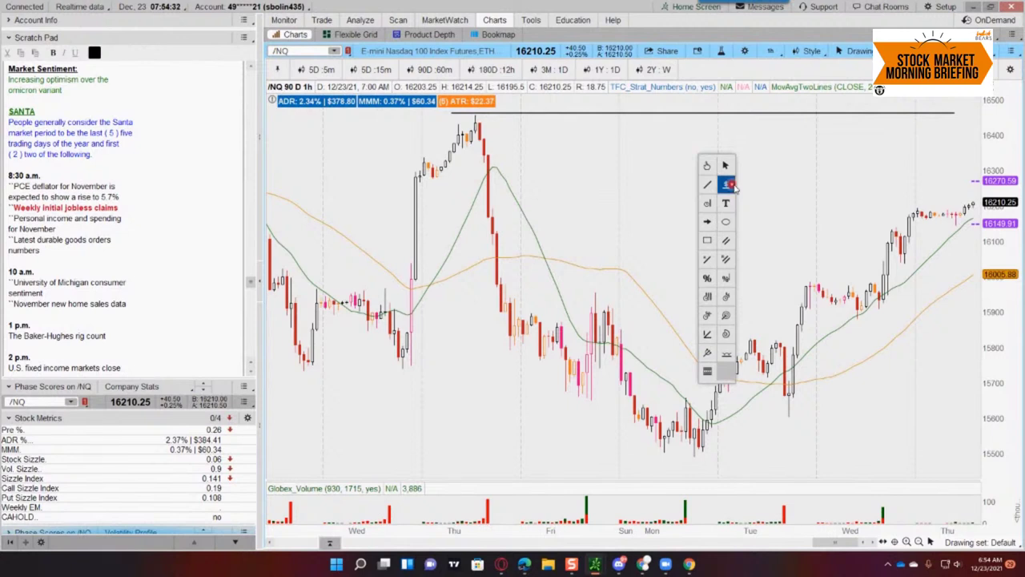
click(725, 185)
click(961, 256)
drag(961, 257, 428, 149)
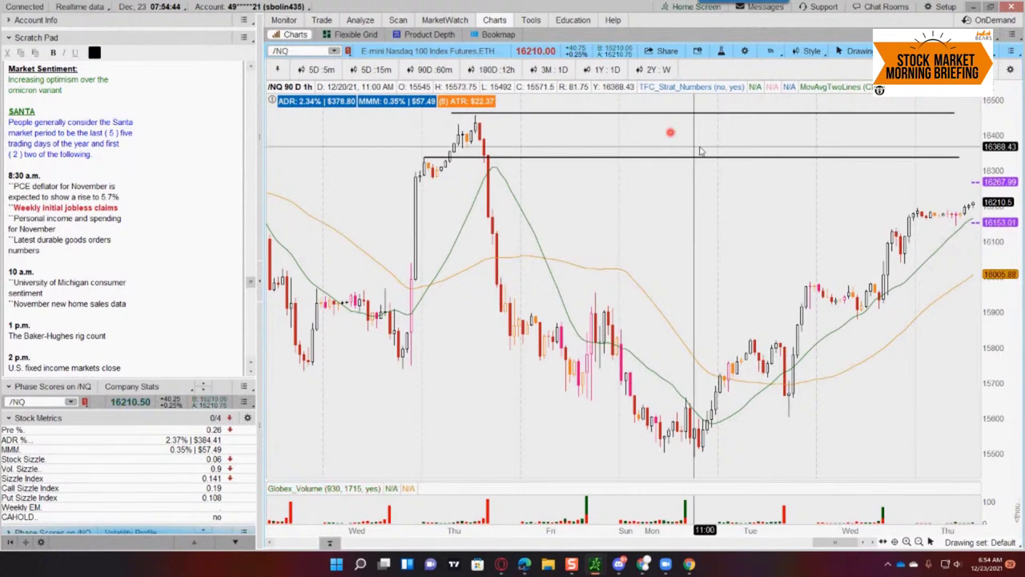
Step: On the five-day 15-minute /NQ chart, draw horizontal support lines at about 16,140, 16,045 and 15,985, extended toward the latest candles
click(390, 69)
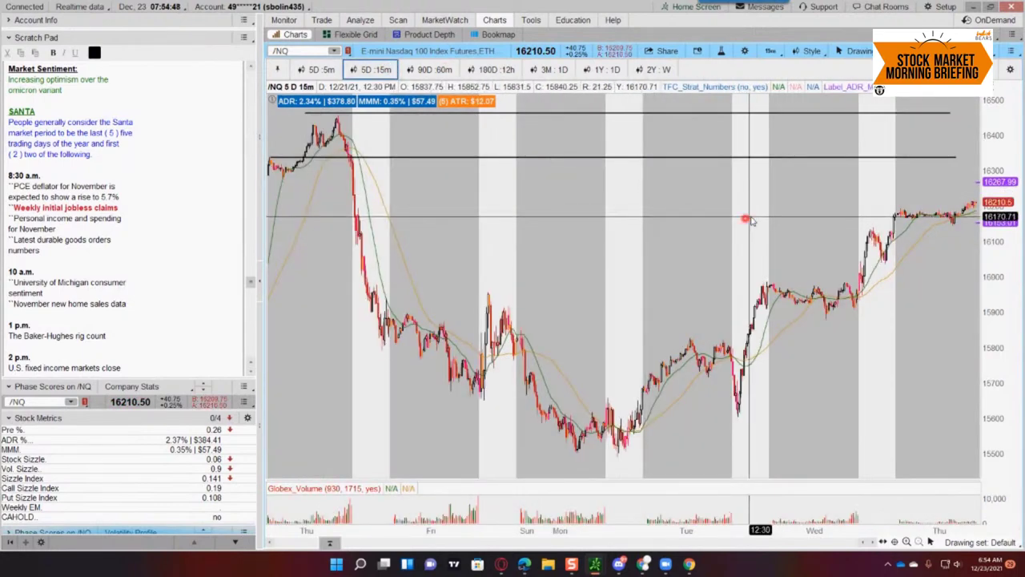
scroll(745, 278, up, 5)
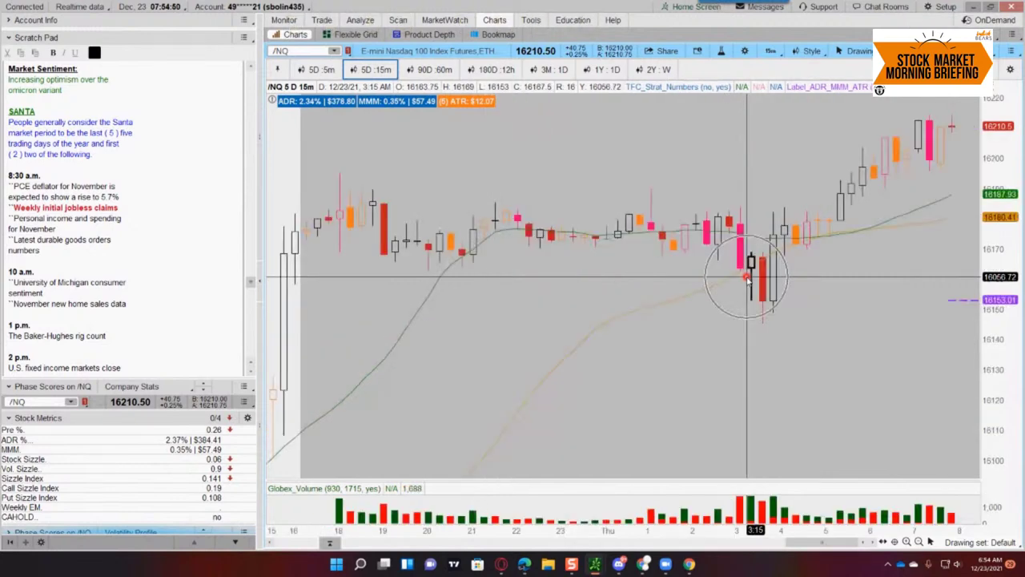
right_click(875, 212)
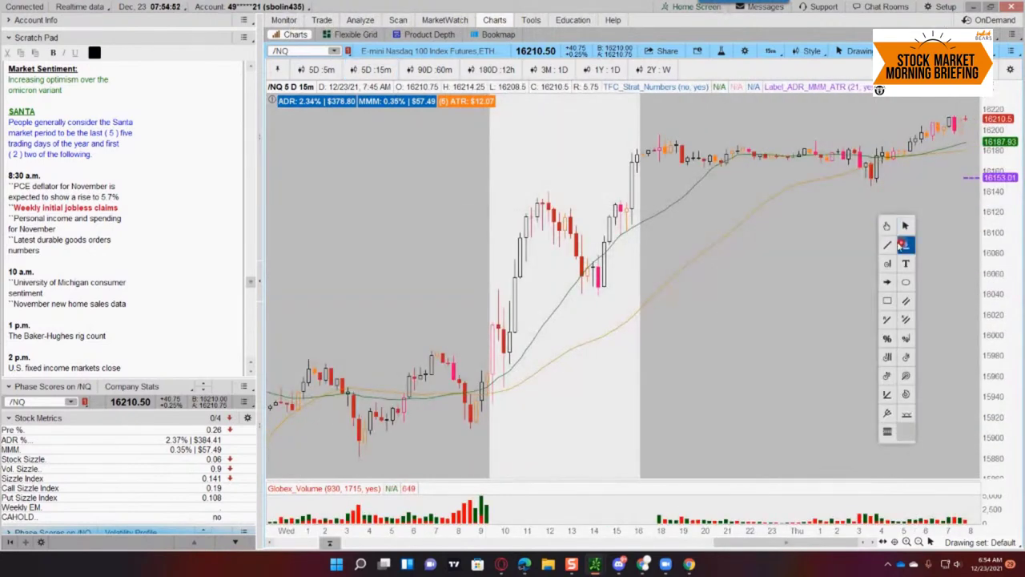
key(Escape)
drag(960, 188, 457, 191)
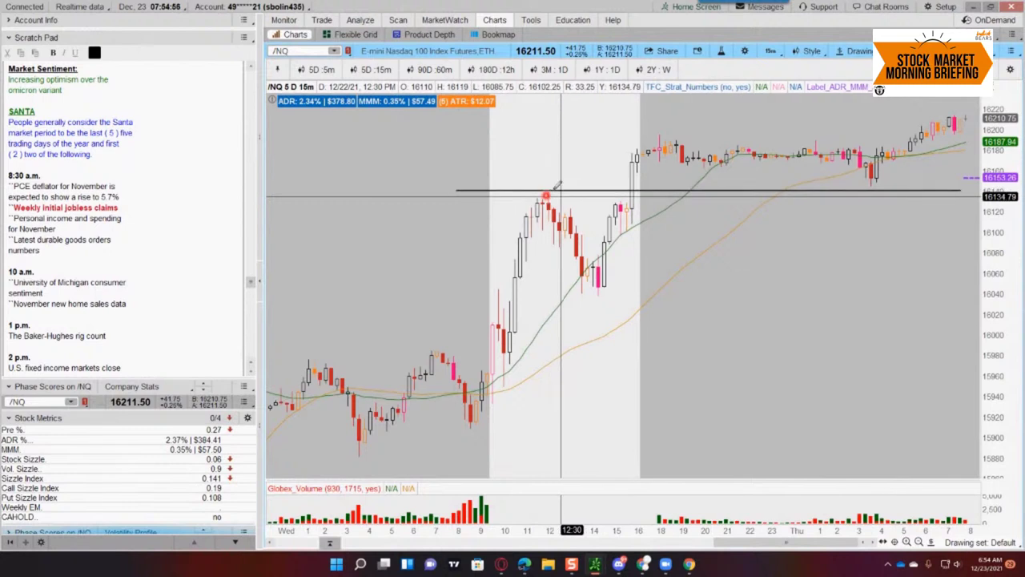
mouse_move(944, 302)
mouse_down()
mouse_move(496, 313)
mouse_move(494, 288)
mouse_up()
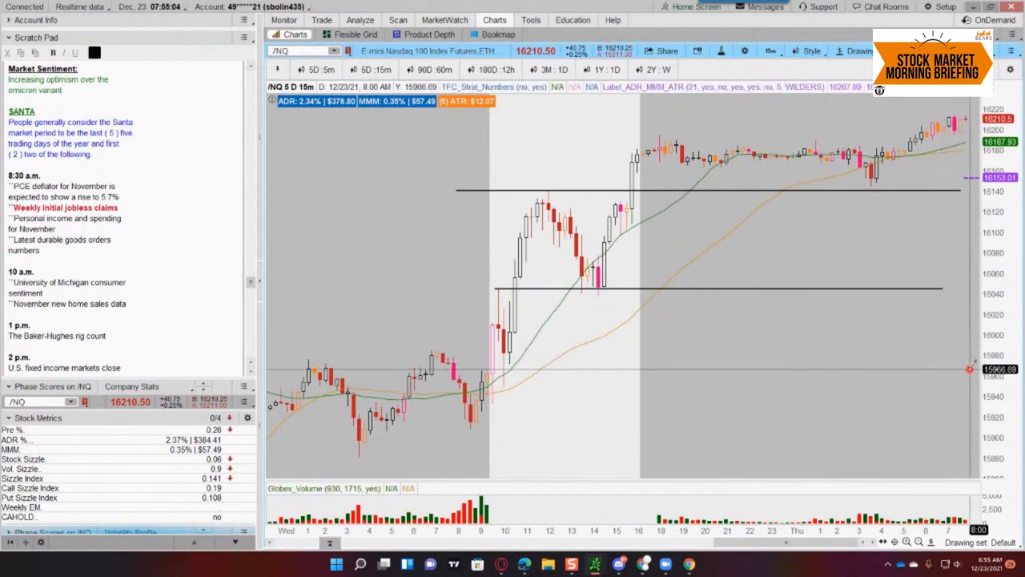
mouse_move(968, 364)
mouse_down()
mouse_move(543, 364)
mouse_move(321, 349)
mouse_up()
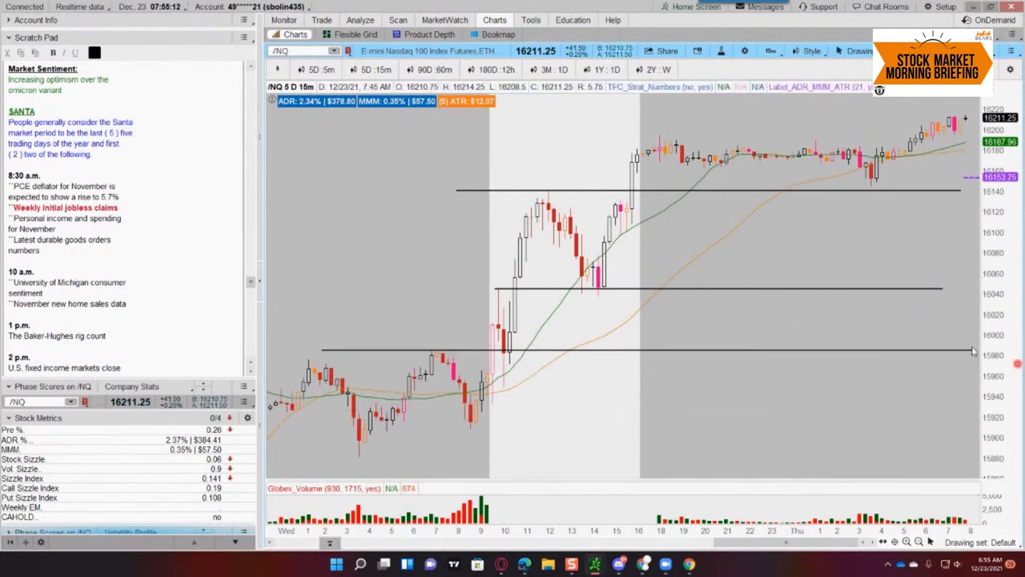
Step: Measure the distance from the latest /NQ candle down to the lowest support line, and return to the pointer and full five-day view
drag(999, 306, 1001, 322)
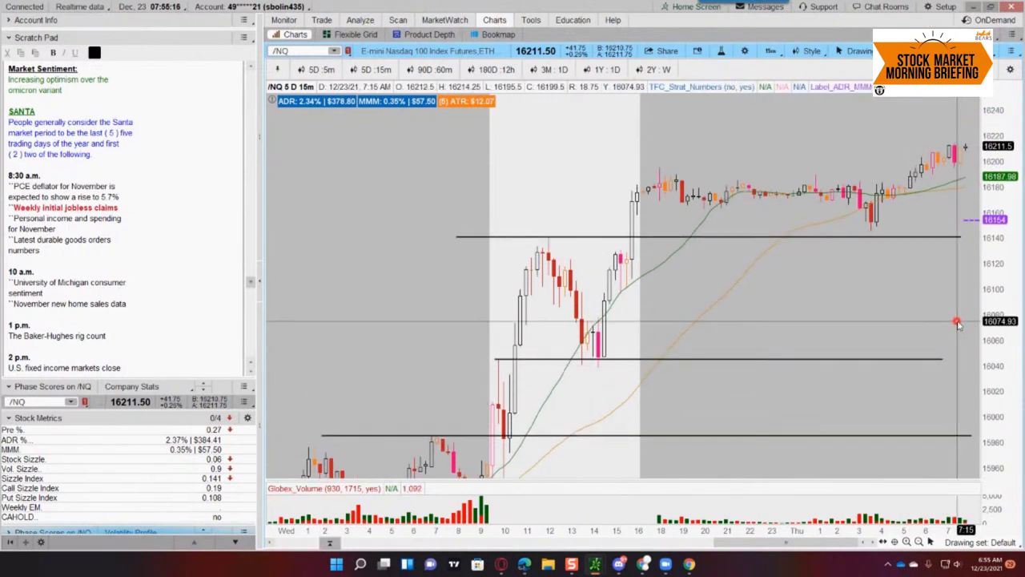
click(891, 320)
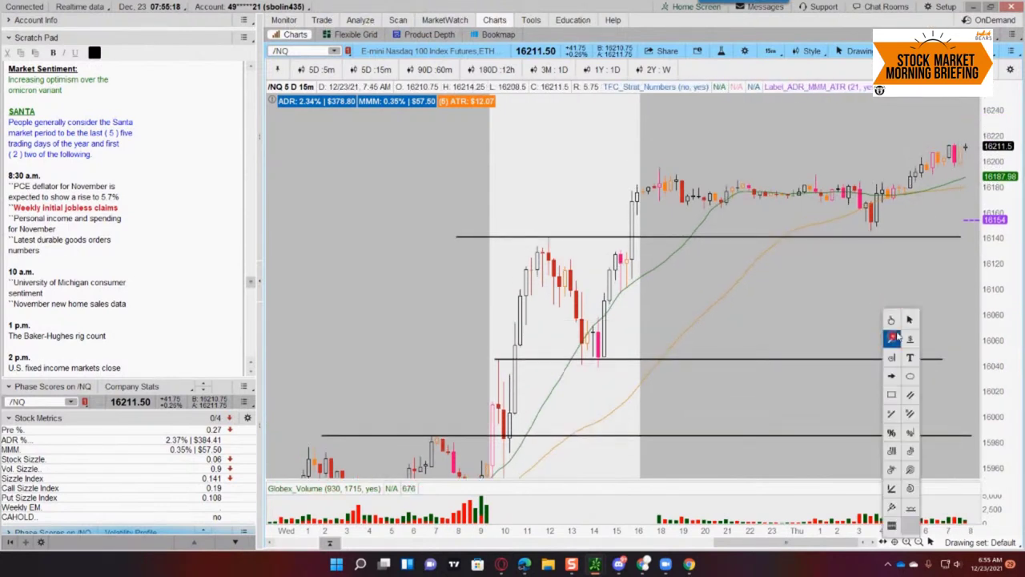
mouse_move(958, 147)
mouse_down()
mouse_move(951, 452)
mouse_move(950, 435)
mouse_up()
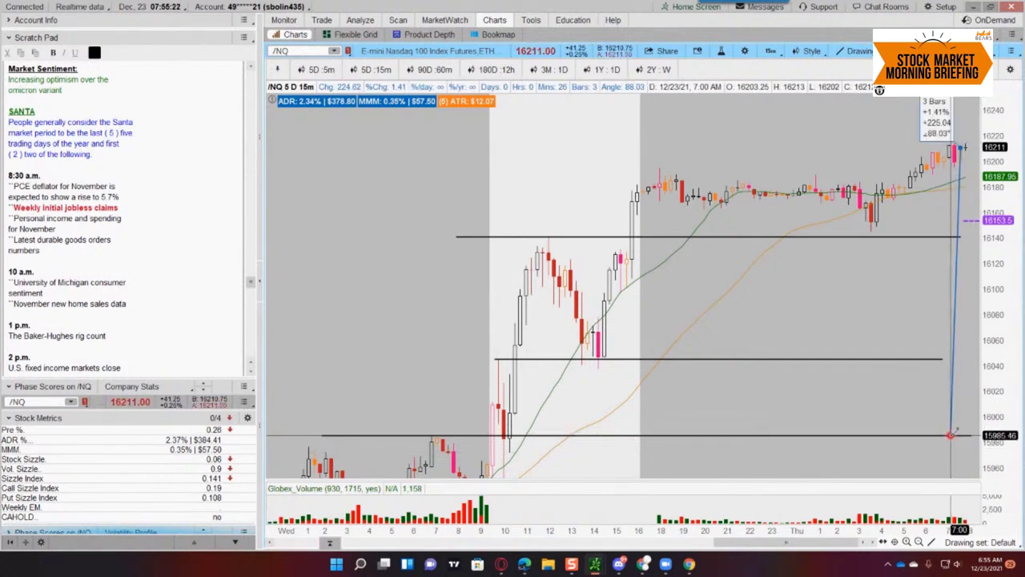
mouse_move(950, 435)
mouse_down()
mouse_move(620, 334)
mouse_move(281, 305)
mouse_move(864, 365)
mouse_move(950, 435)
mouse_move(947, 491)
mouse_up()
middle_click(839, 304)
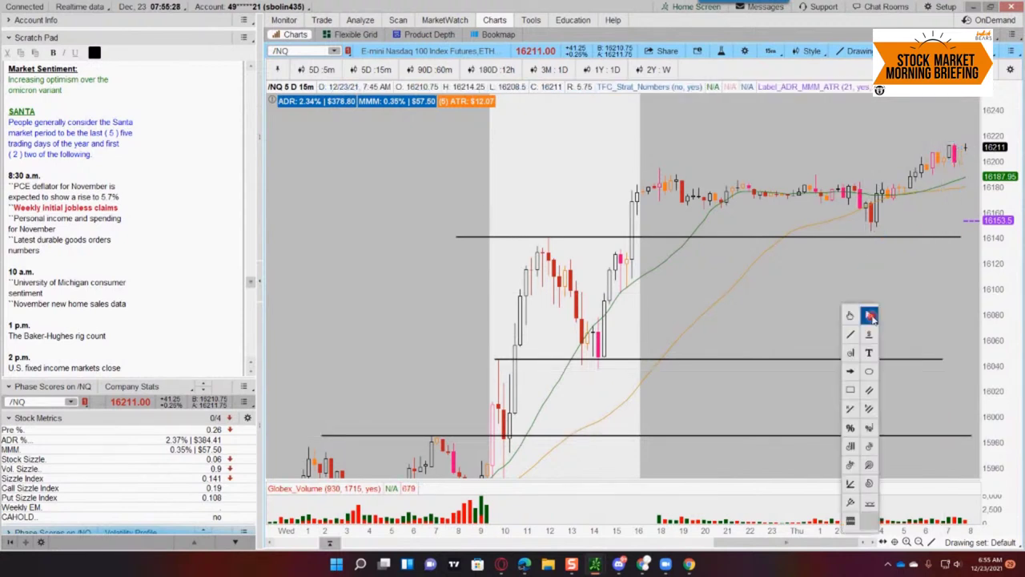
click(850, 314)
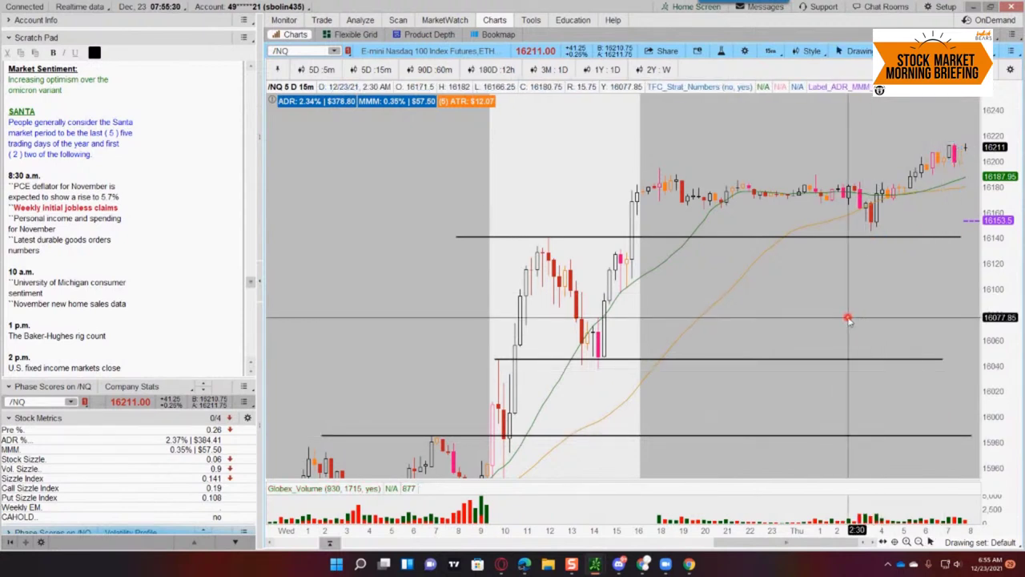
scroll(848, 319, down, 3)
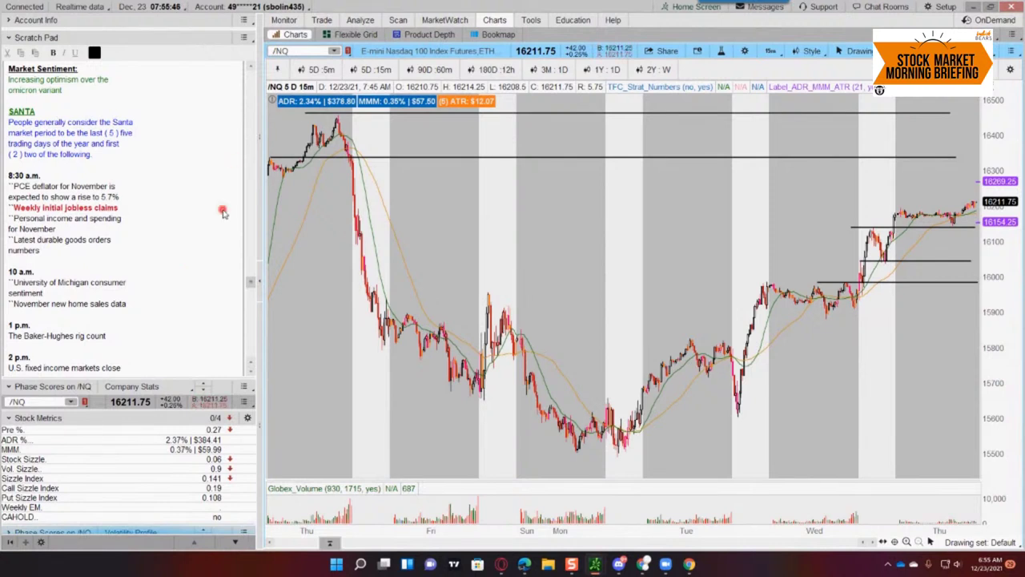
Step: Delete the 1 p.m. Baker-Hughes rig count entry from the Scratch Pad notes
click(124, 338)
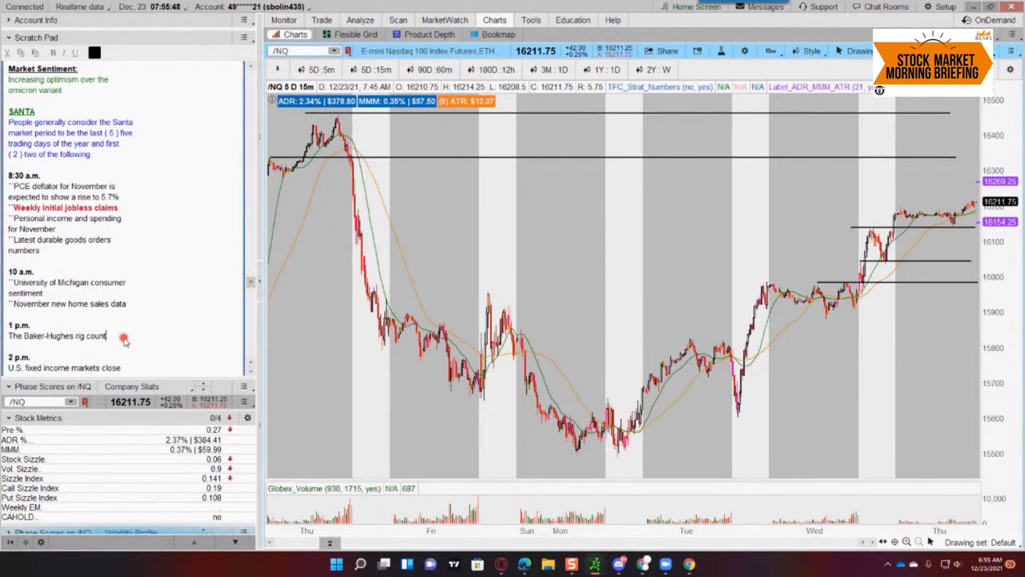
drag(124, 338, 12, 323)
key(BackSpace)
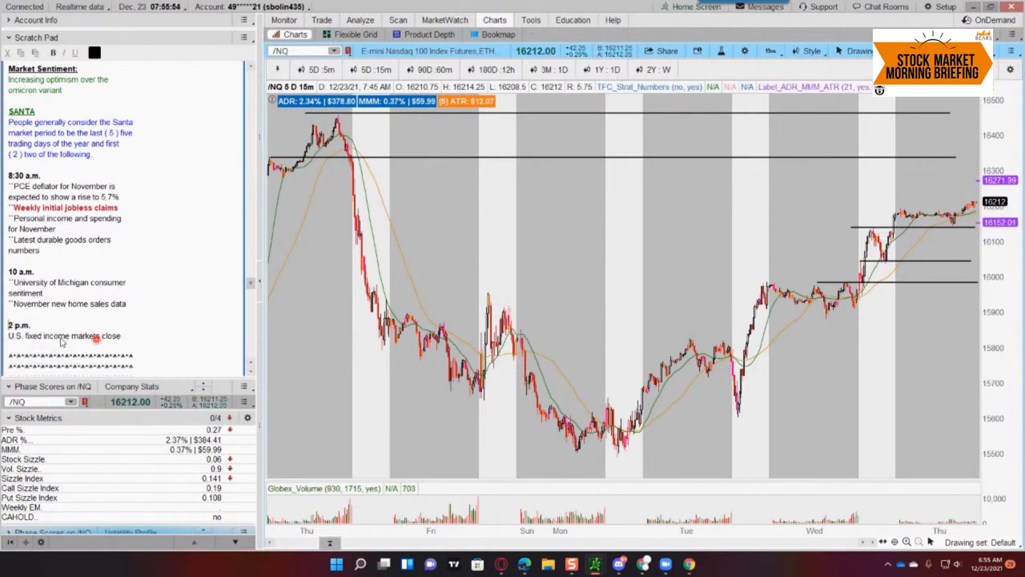
click(24, 325)
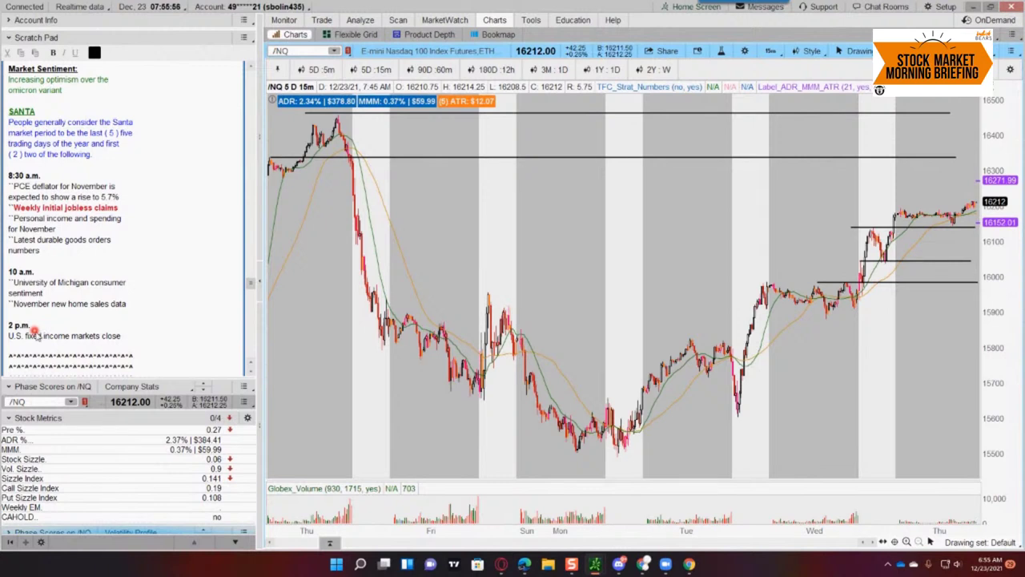
click(128, 335)
click(191, 335)
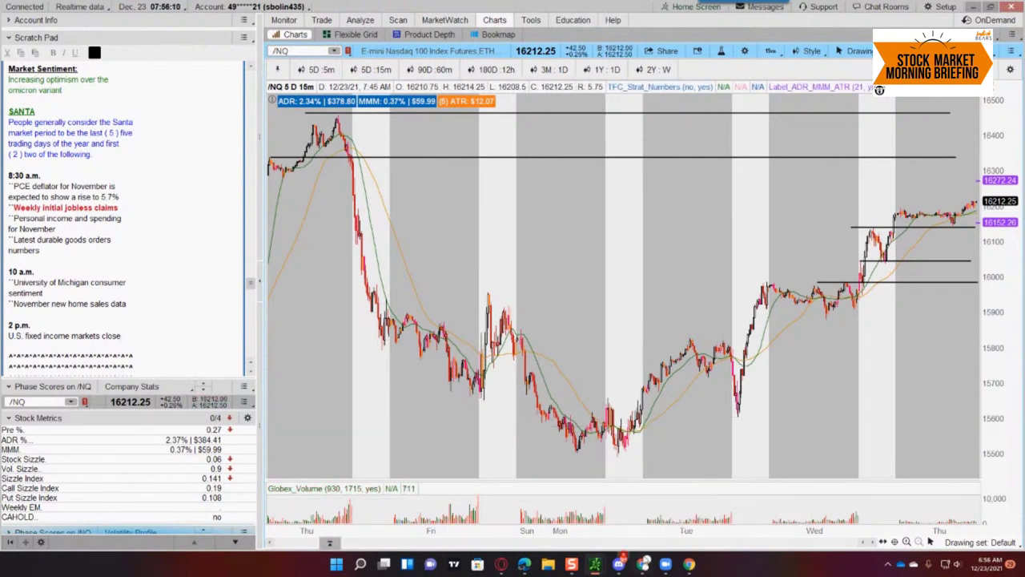
Step: Switch to the Flexible Grid window and examine the recent price action on the 15-minute /ZB chart
mouse_move(599, 565)
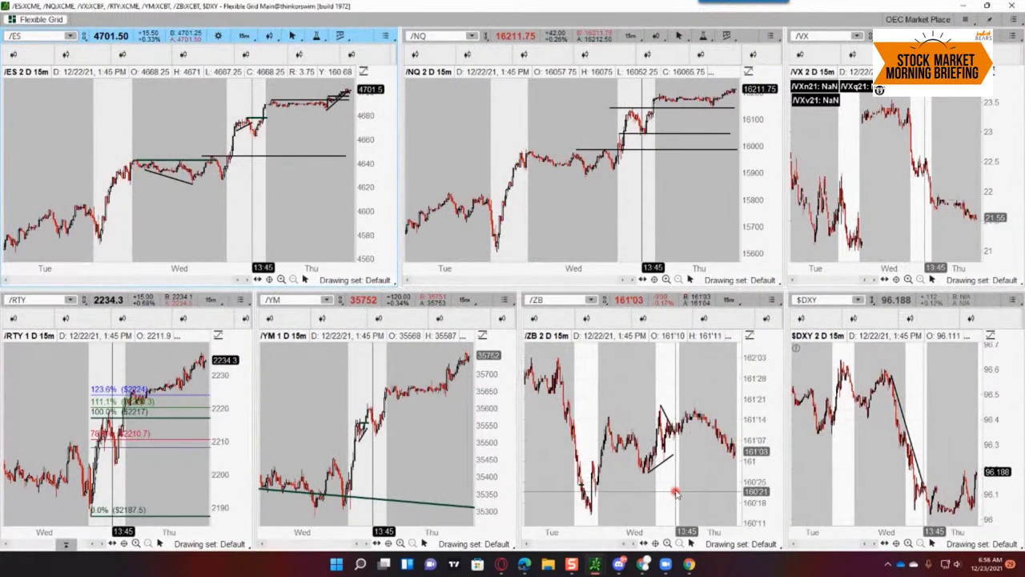
drag(675, 496, 811, 488)
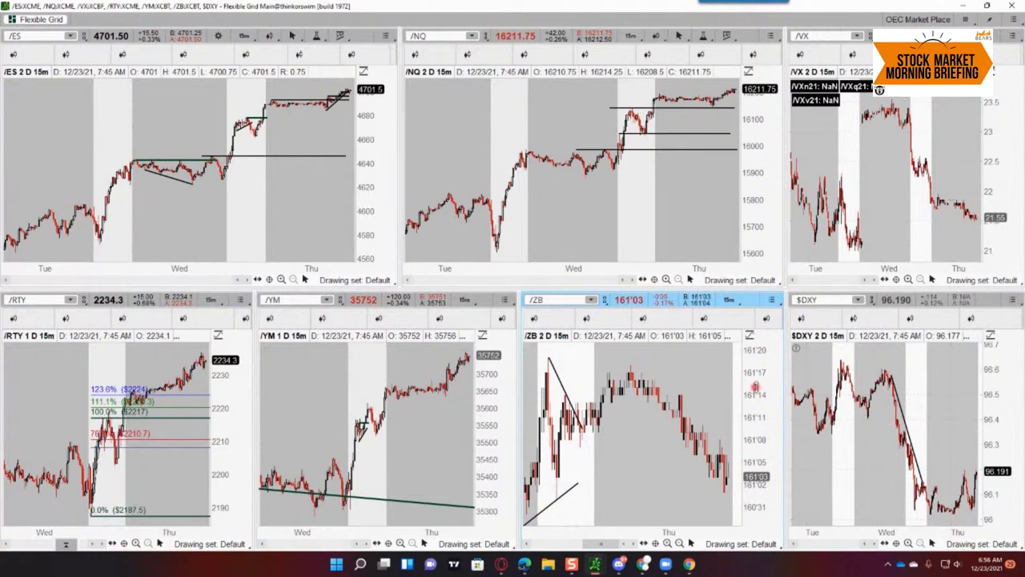
click(629, 524)
drag(705, 523, 680, 527)
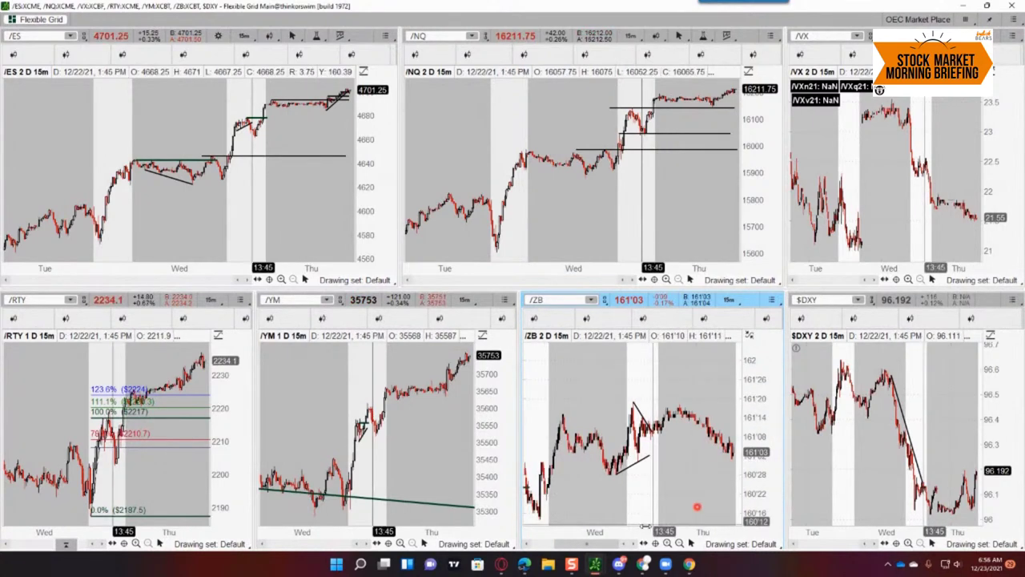
drag(757, 487, 758, 463)
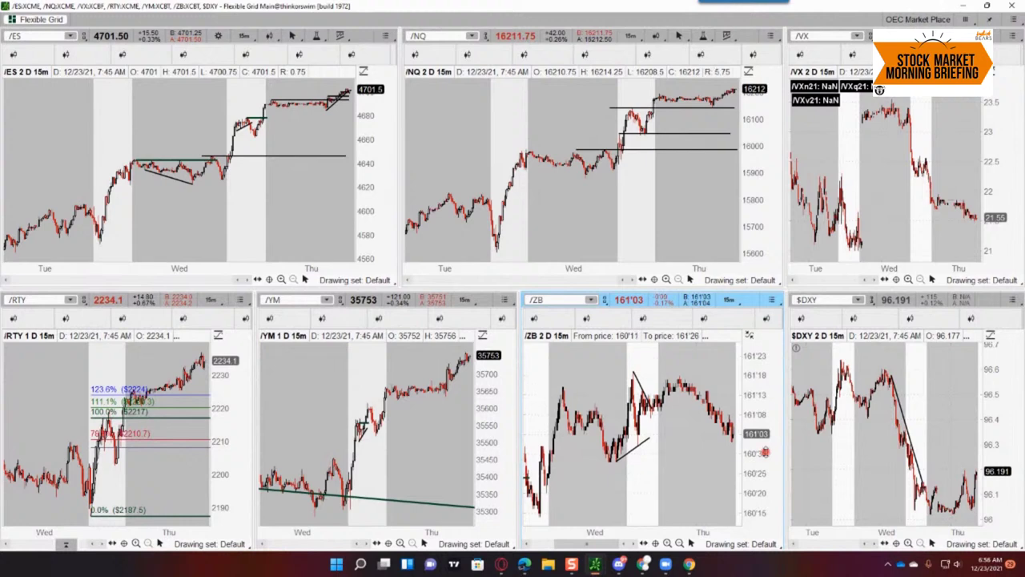
Step: Examine the decline and overnight price action on the 15-minute $DXY chart
click(889, 466)
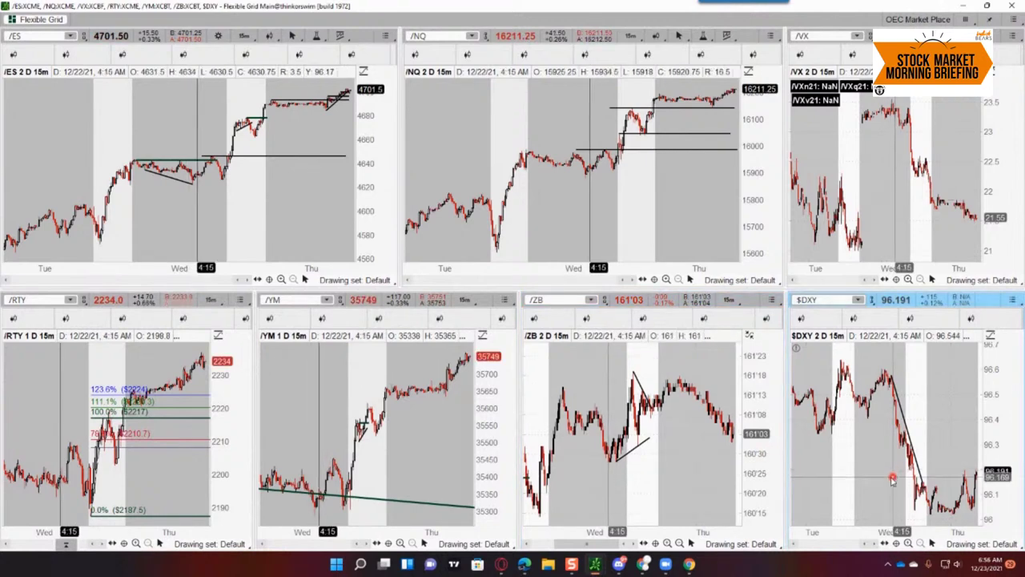
scroll(911, 506, up, 3)
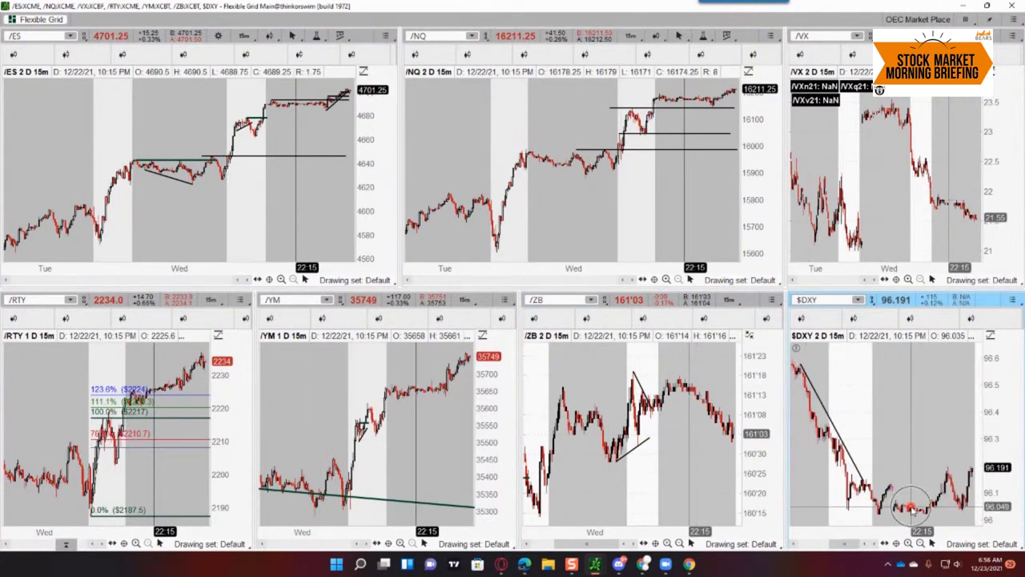
drag(1004, 506, 995, 469)
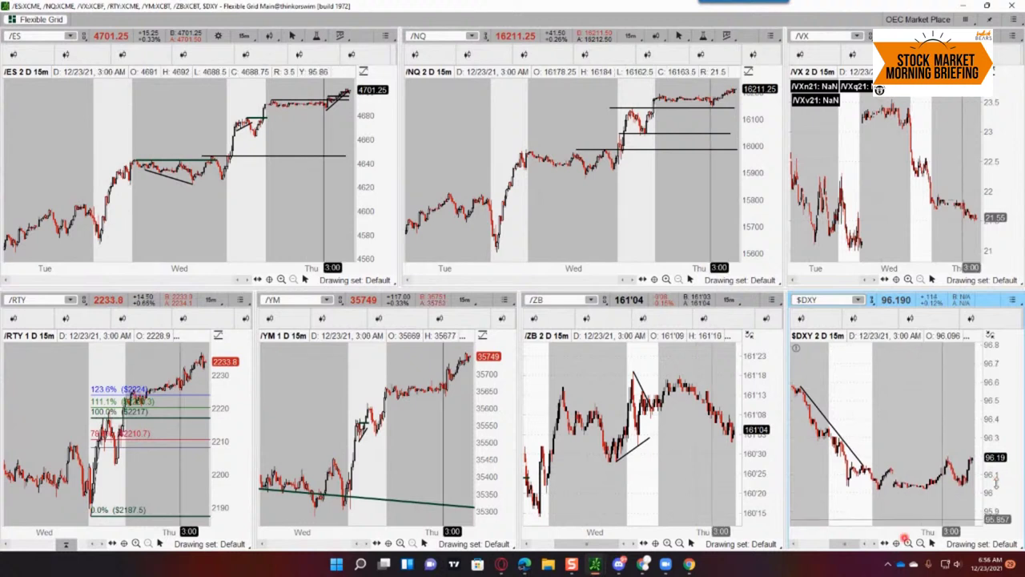
drag(864, 529, 922, 526)
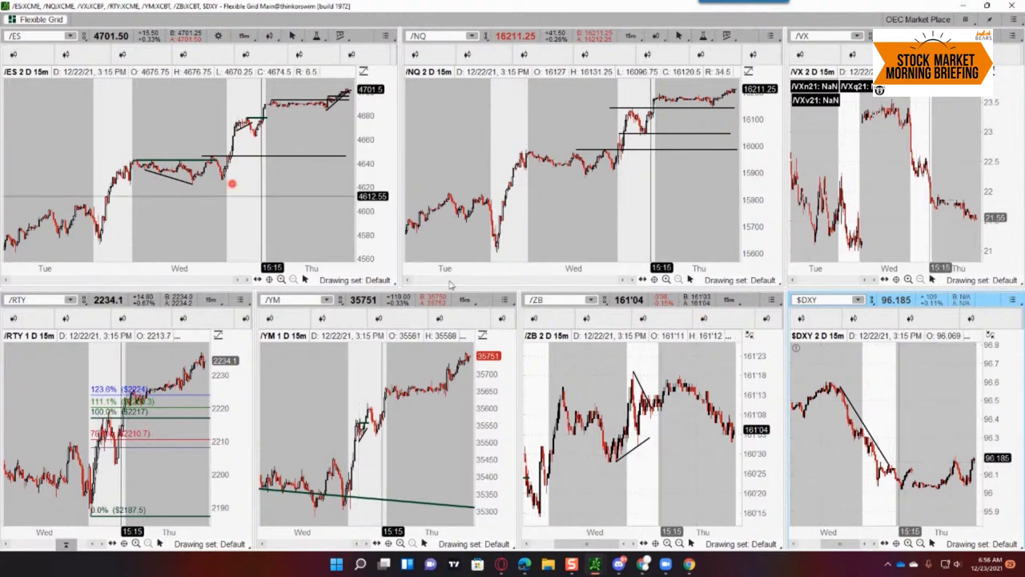
Step: Inspect the overnight candles on the /ES chart, and slightly widen the /RTY and /YM chart cells
drag(230, 179, 311, 192)
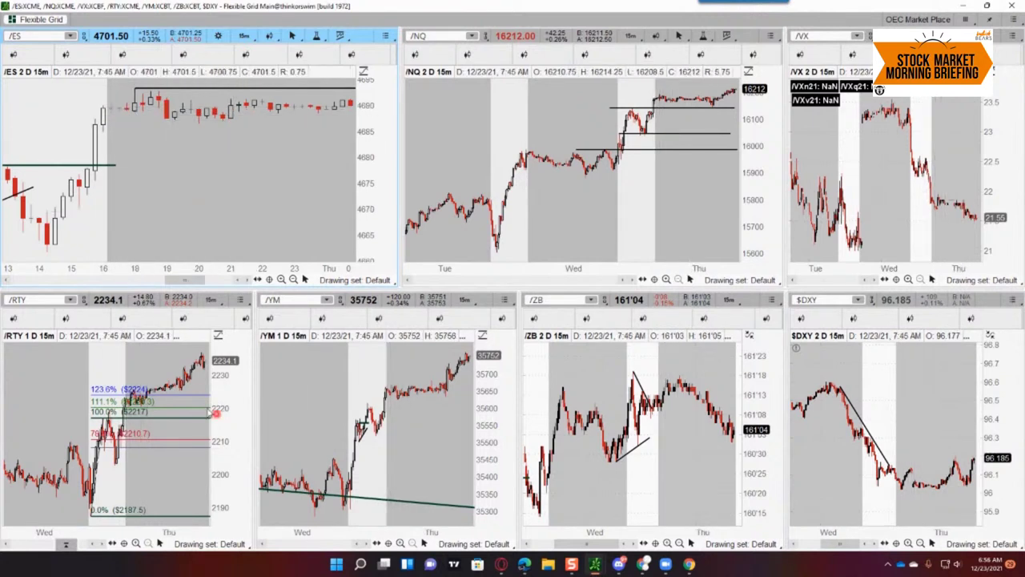
drag(252, 411, 265, 411)
drag(525, 415, 541, 415)
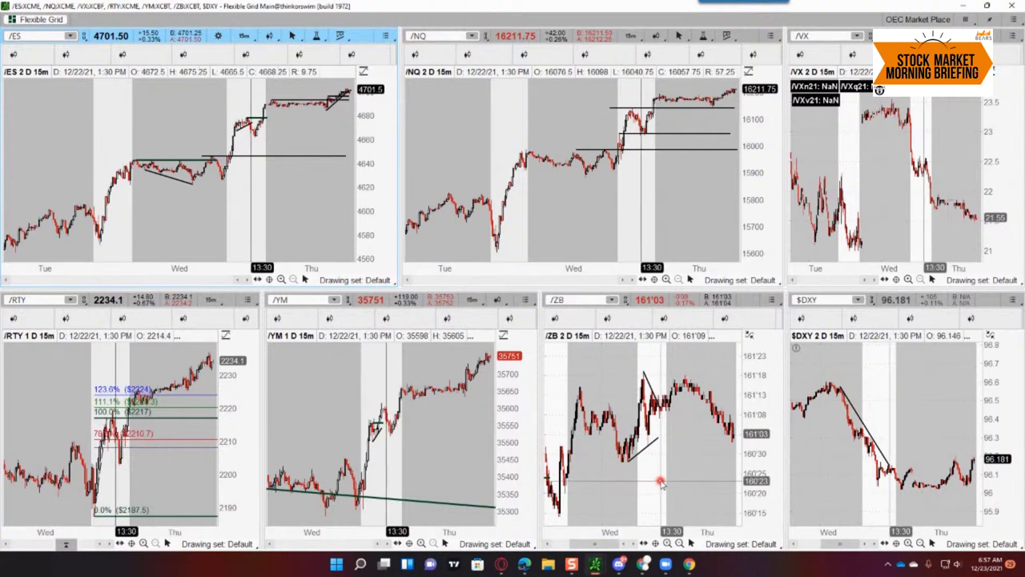
Step: On the /ZB chart, draw horizontal lines along the range's high at about 161'18 and its low at about 160'28
right_click(624, 398)
click(669, 384)
drag(723, 384, 566, 375)
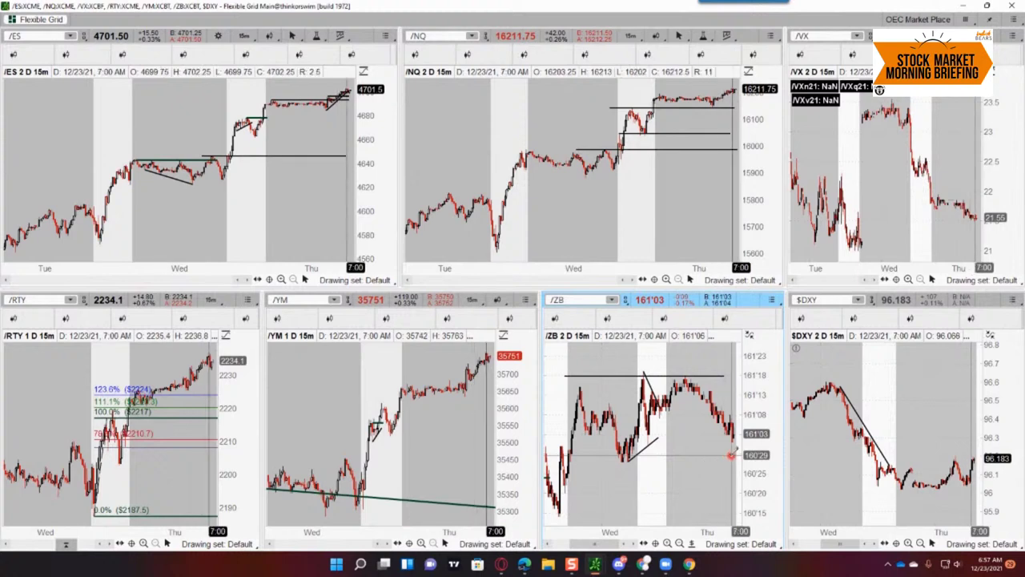
drag(674, 461, 725, 458)
drag(608, 462, 555, 462)
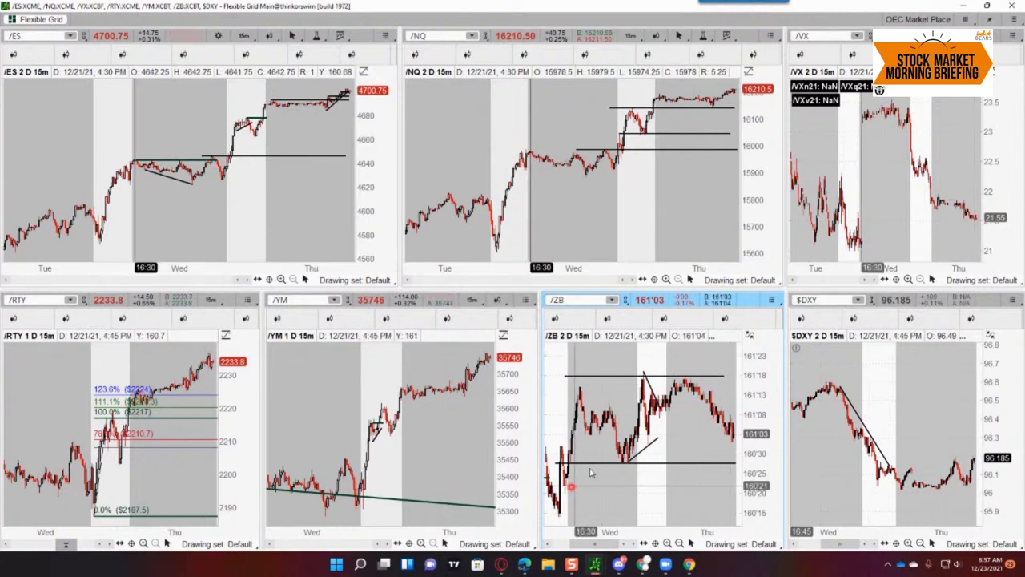
Step: Examine the /ZB decline that precedes the marked range and the full two-day $DXY chart
drag(592, 482, 599, 337)
drag(599, 414, 664, 453)
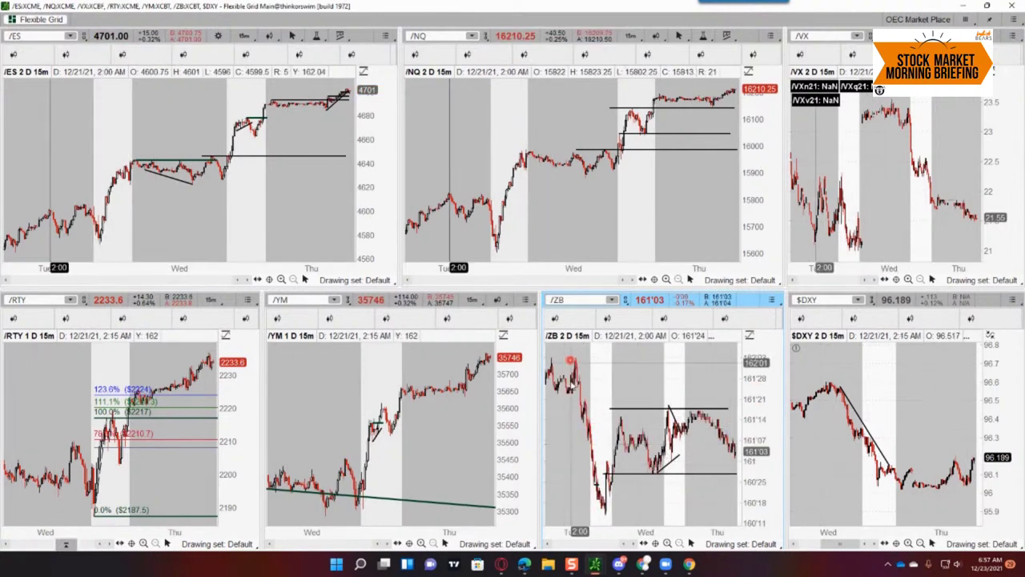
drag(942, 449, 929, 411)
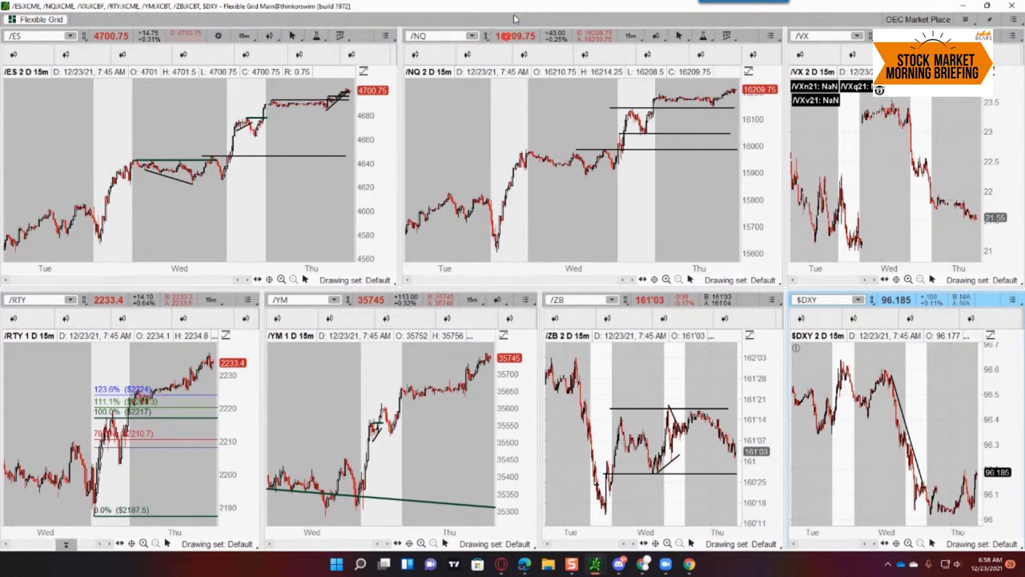
Step: Circle the gap up between Tuesday and Wednesday on the /VX chart with an ellipse, and delete the ellipse
right_click(909, 230)
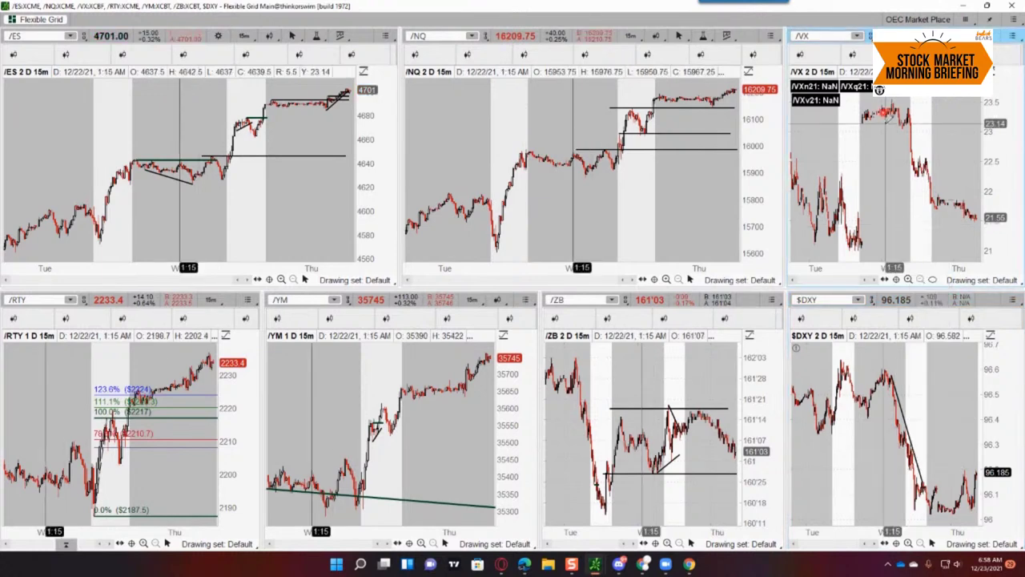
drag(882, 104, 864, 249)
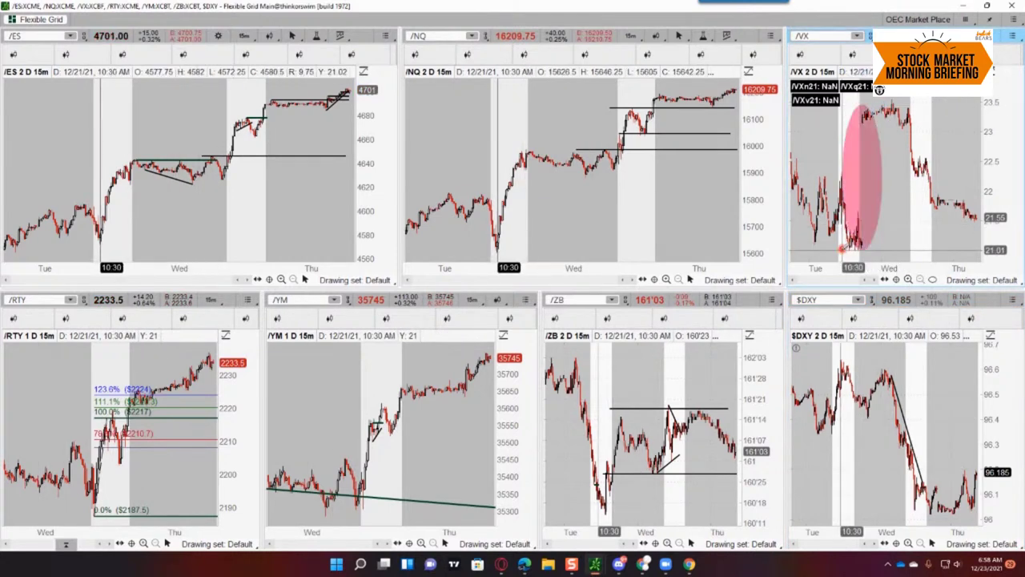
right_click(868, 198)
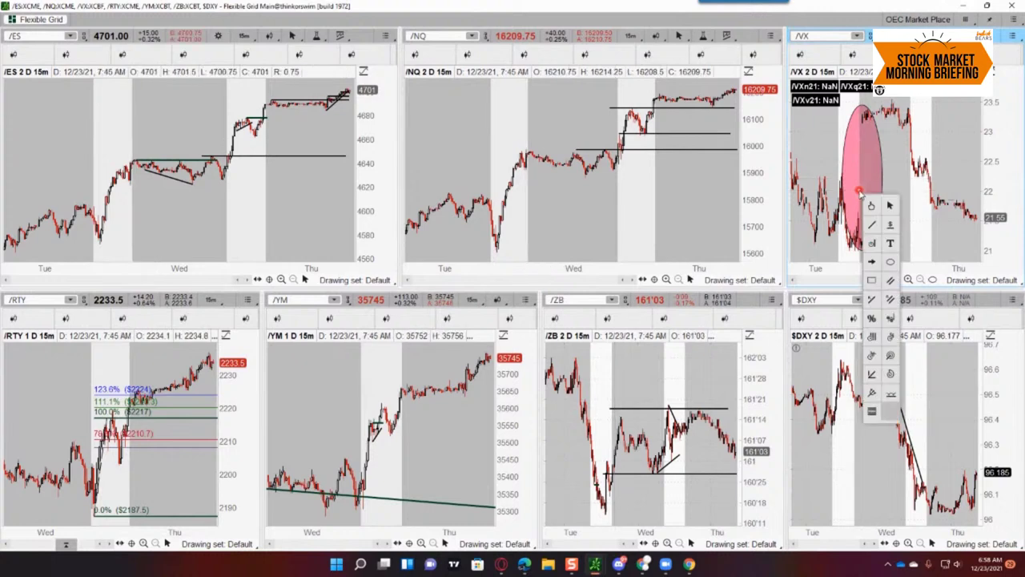
click(873, 204)
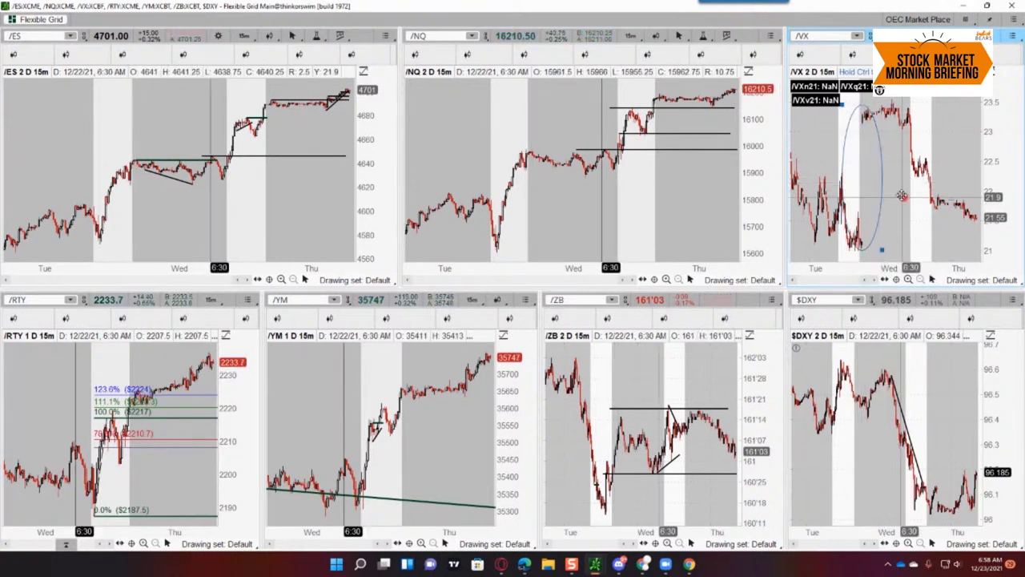
key(Delete)
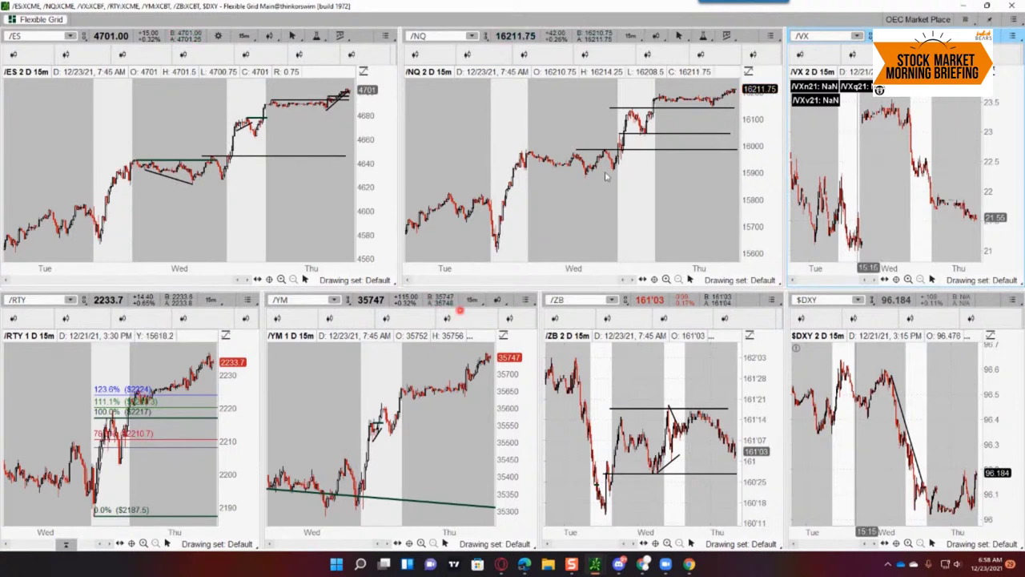
Step: Circle the overnight rally into Thursday with an ellipse on both the /YM chart and the /RTY chart
click(445, 413)
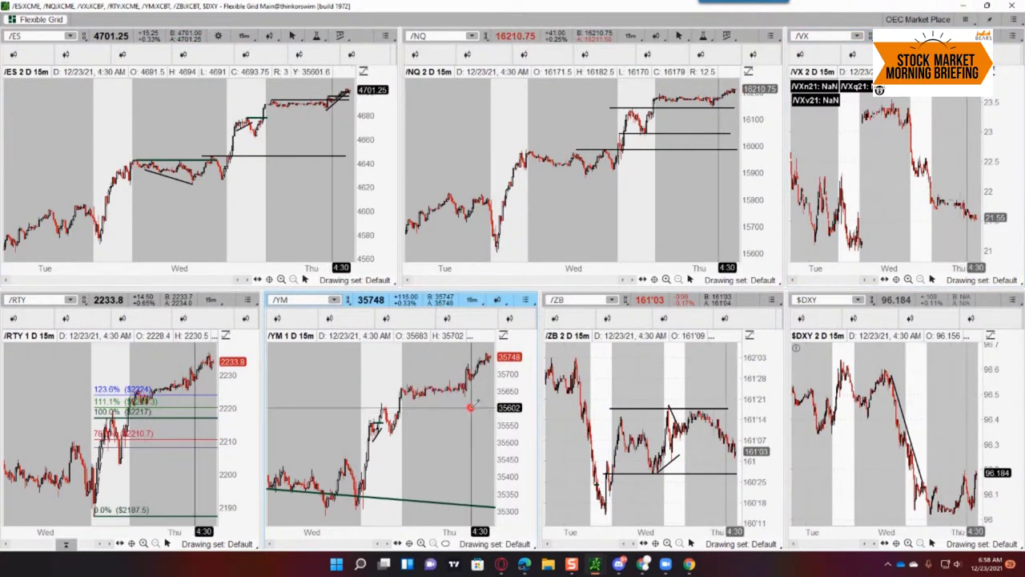
click(487, 354)
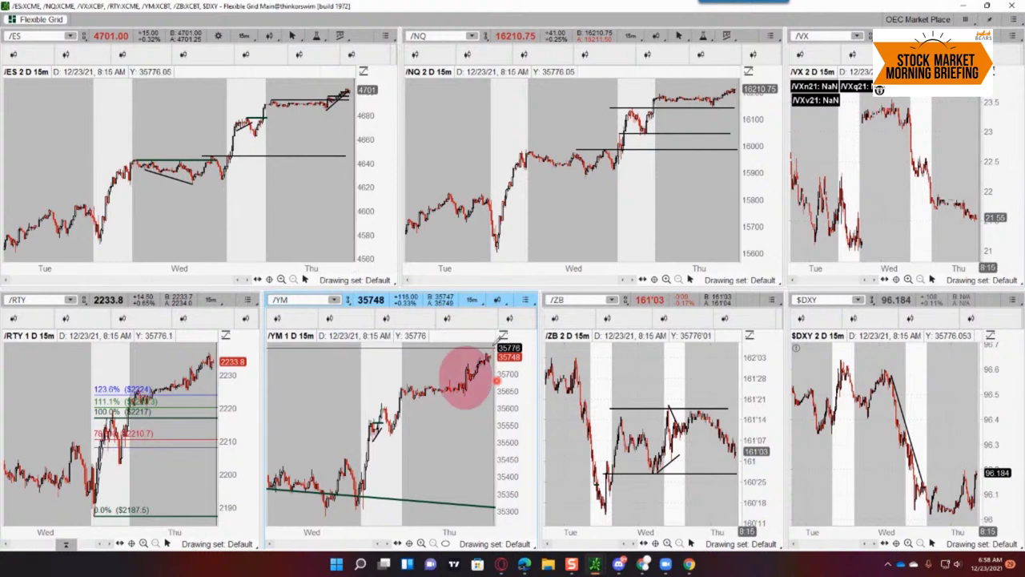
click(136, 360)
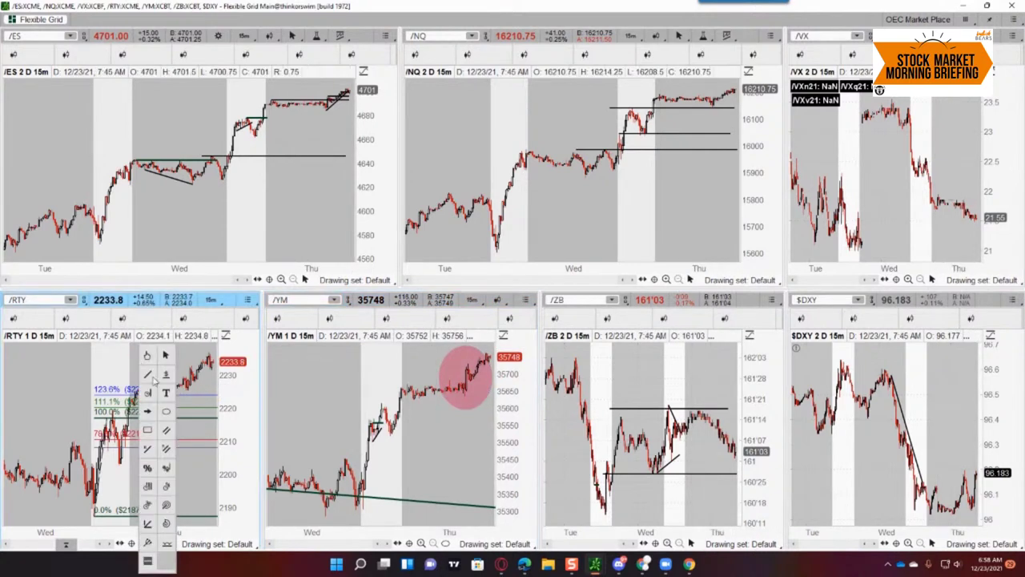
click(150, 391)
click(211, 359)
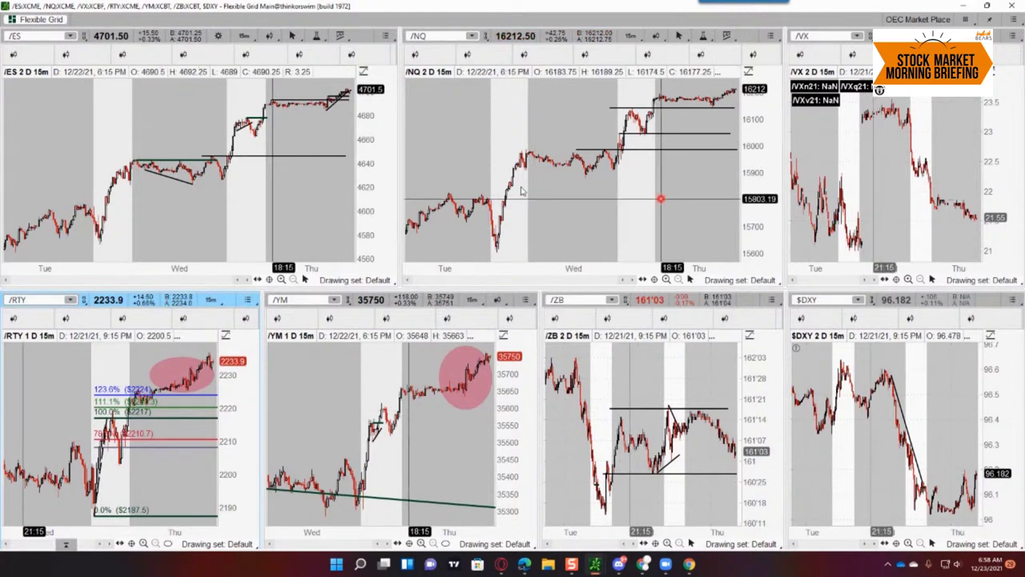
Step: Return to the main charts window, collapse the Scratch Pad and expand the cct watchlist
click(617, 222)
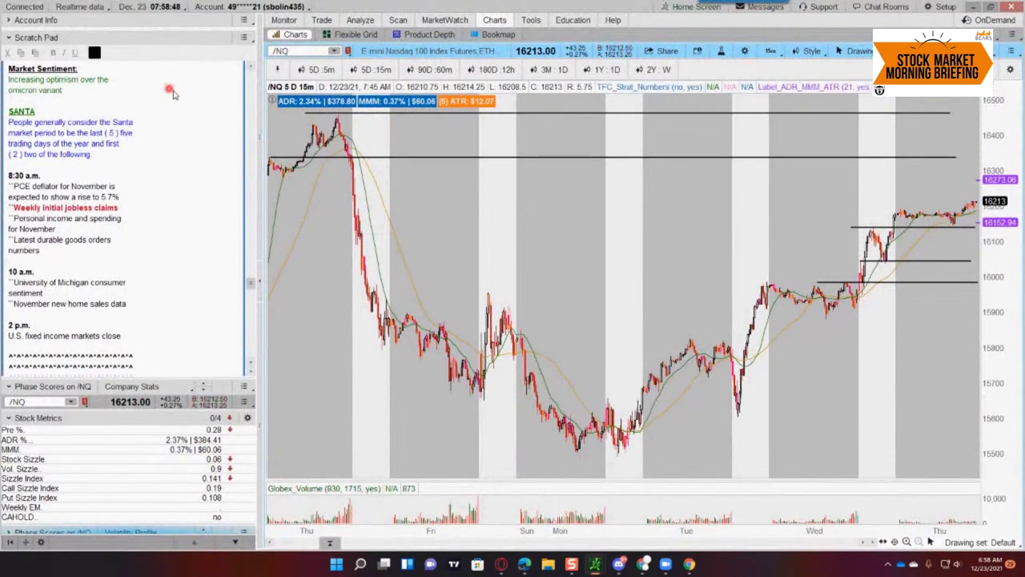
click(7, 36)
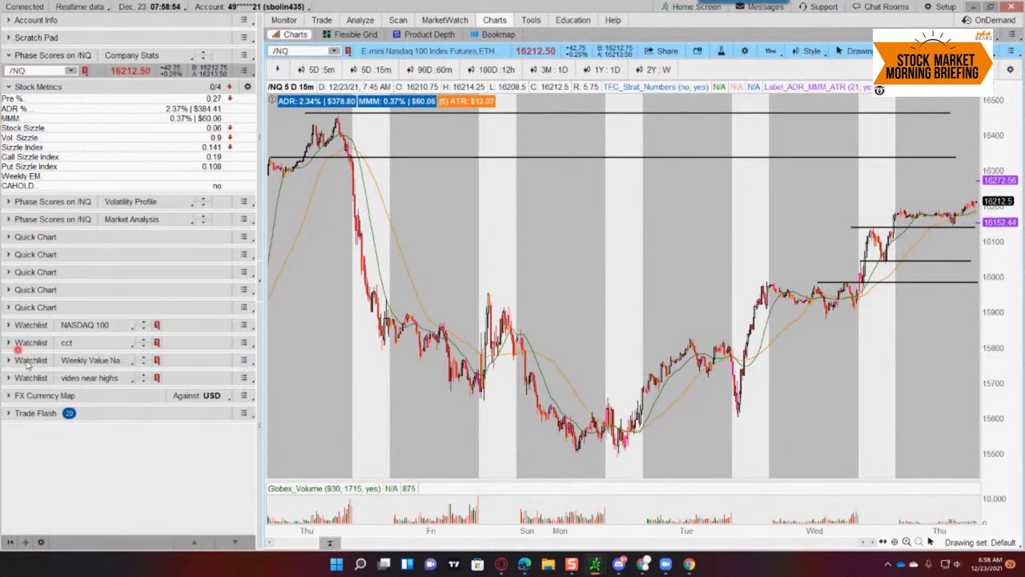
click(30, 342)
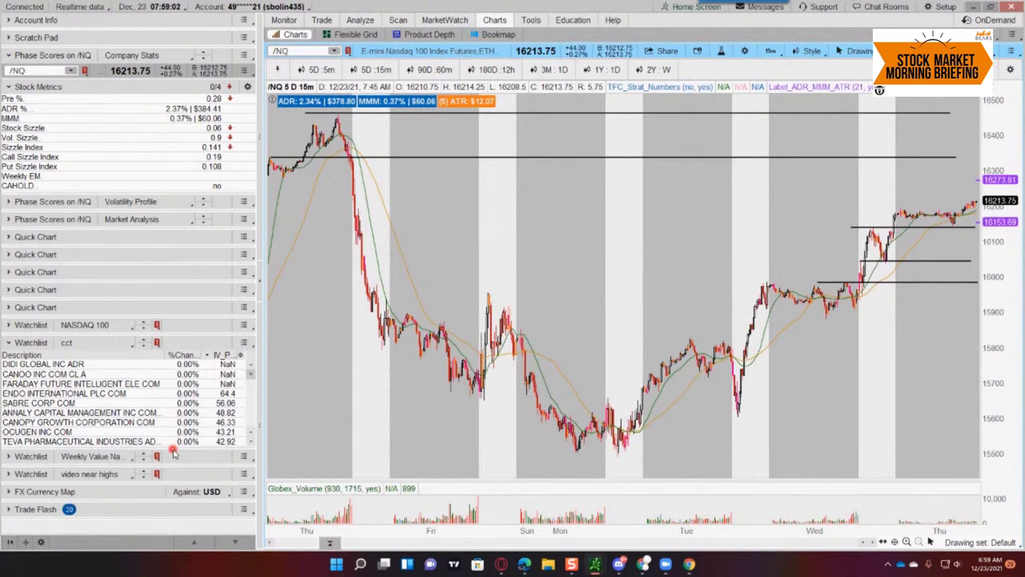
Step: Enlarge the cct watchlist in stages so its rows extend down to VIPSHOP HLDGS LTD ADR
drag(172, 447, 172, 500)
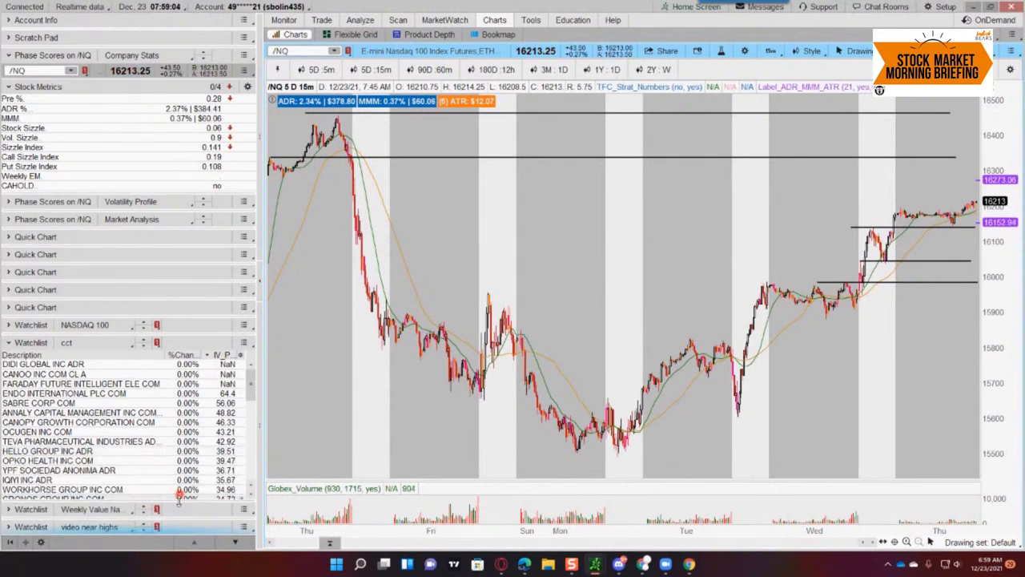
scroll(196, 377, down, 1)
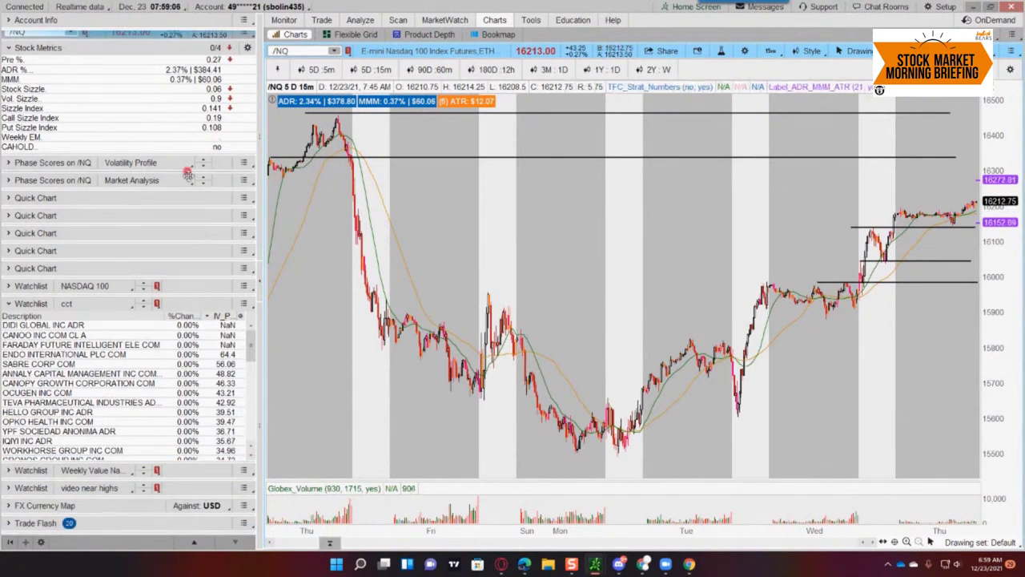
drag(180, 463, 181, 516)
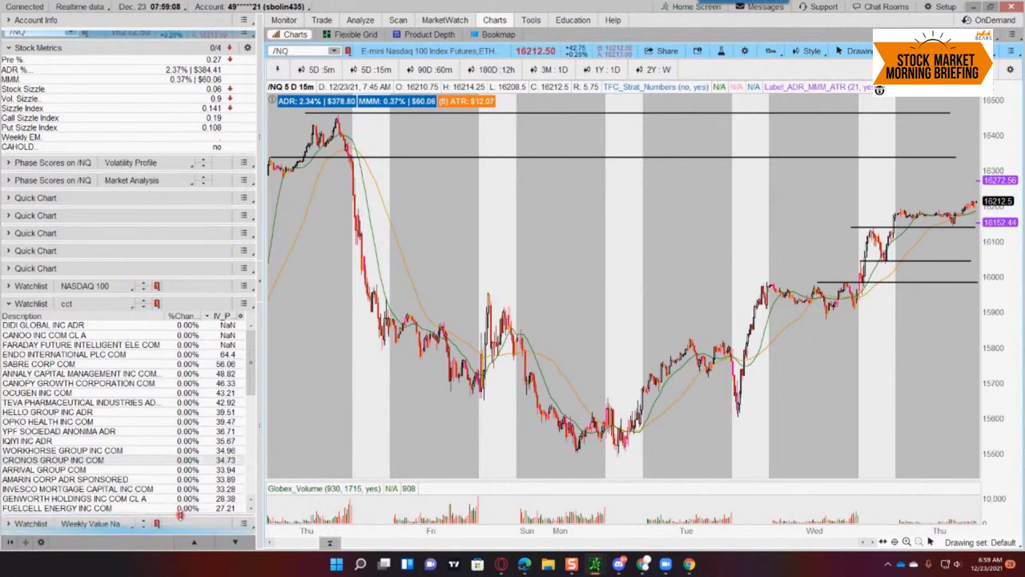
scroll(204, 413, down, 1)
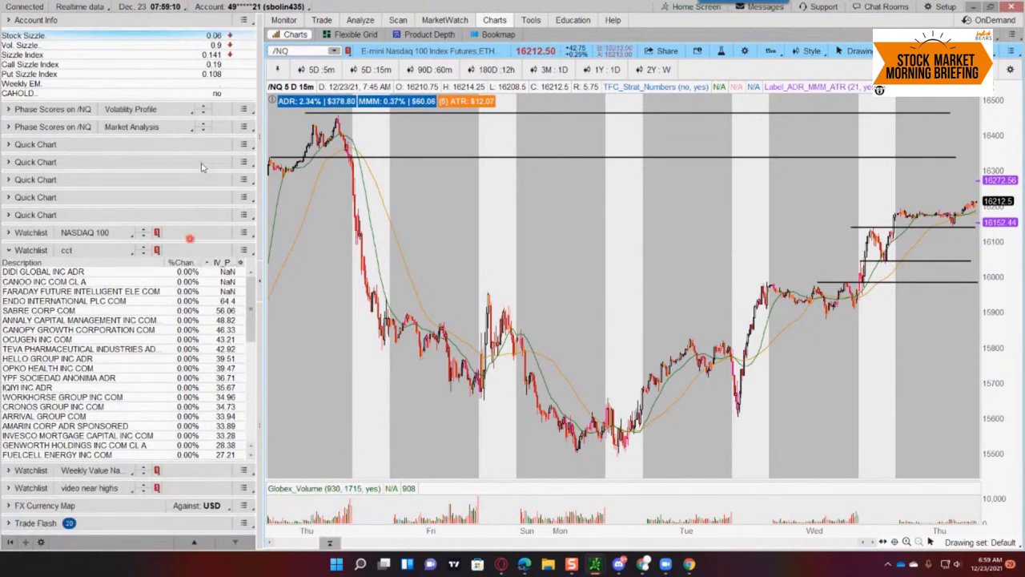
drag(205, 463, 198, 519)
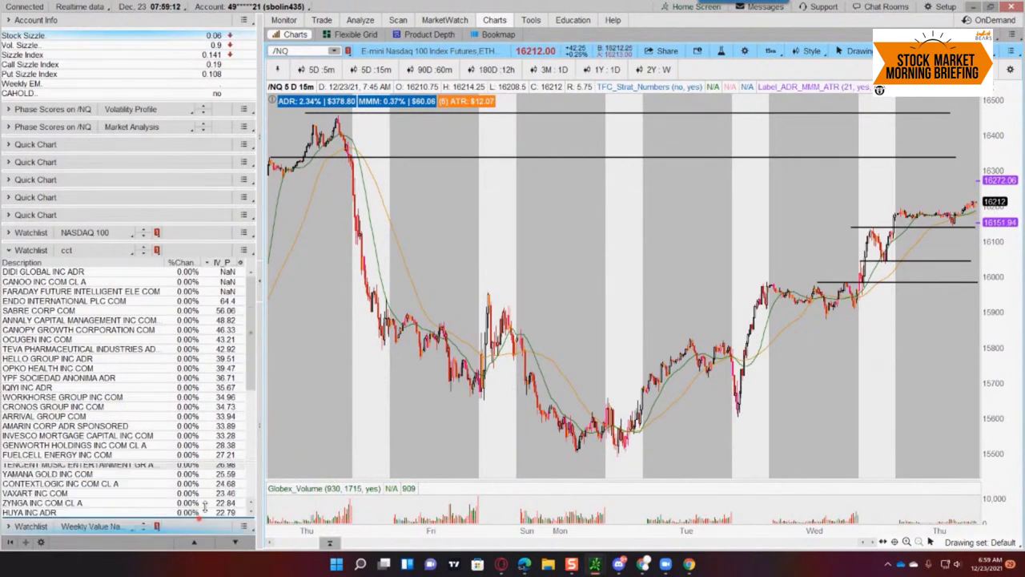
scroll(202, 250, down, 1)
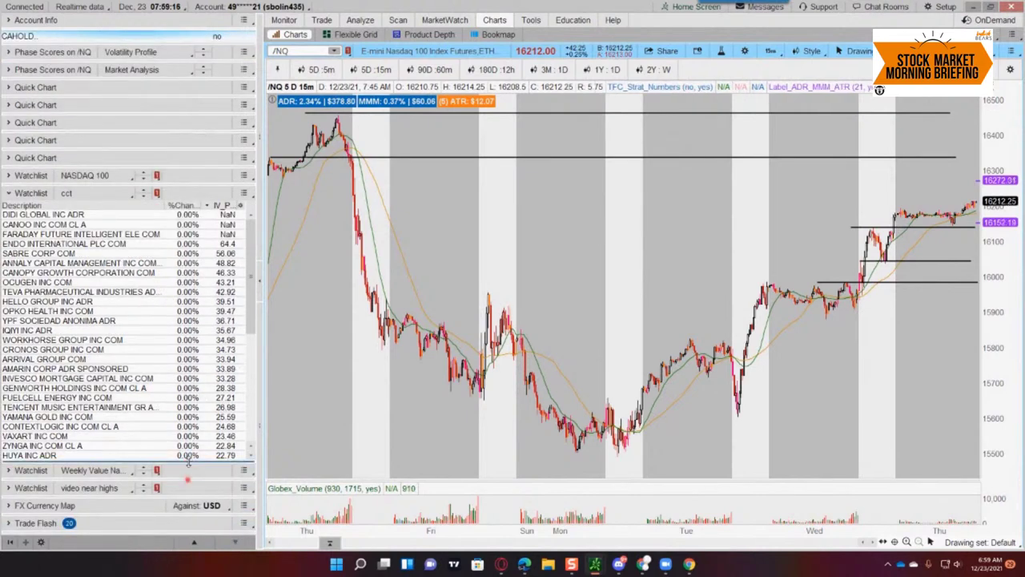
drag(190, 462, 185, 519)
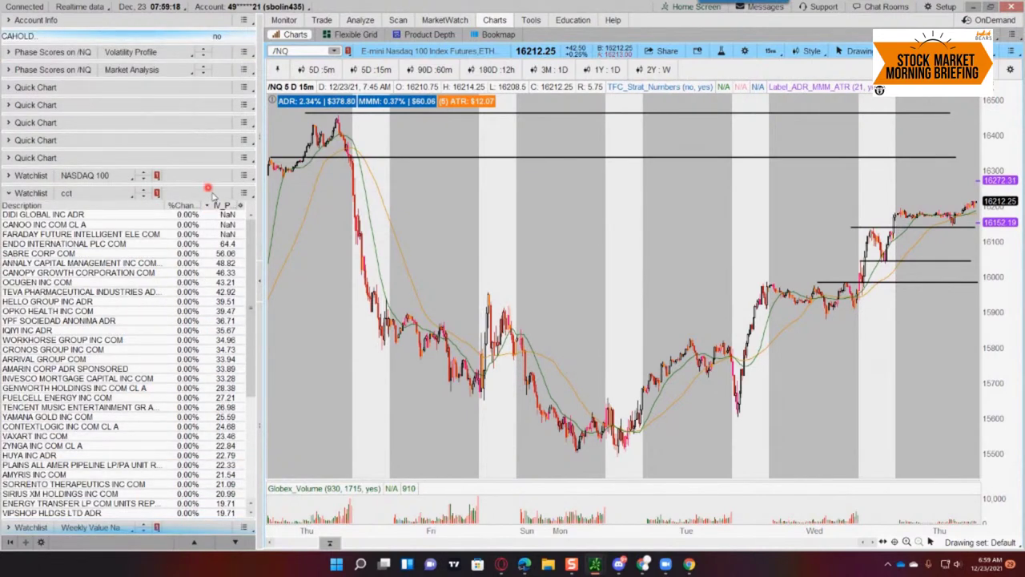
scroll(207, 188, down, 1)
scroll(207, 188, down, 1)
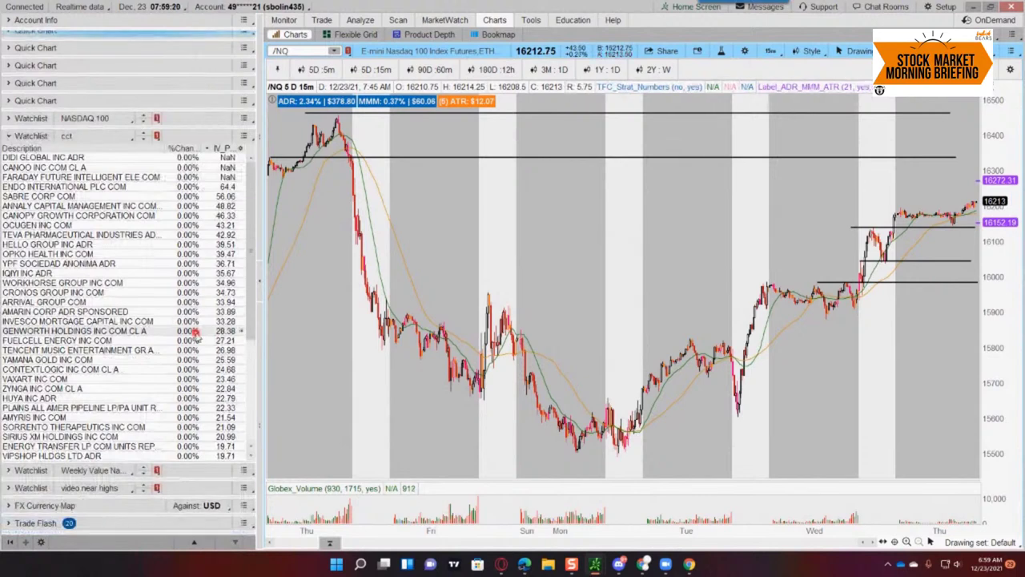
Step: Chart Sabre Corp from the cct watchlist on the one-year daily time frame, and view the Annaly Capital and Ocugen charts
click(96, 196)
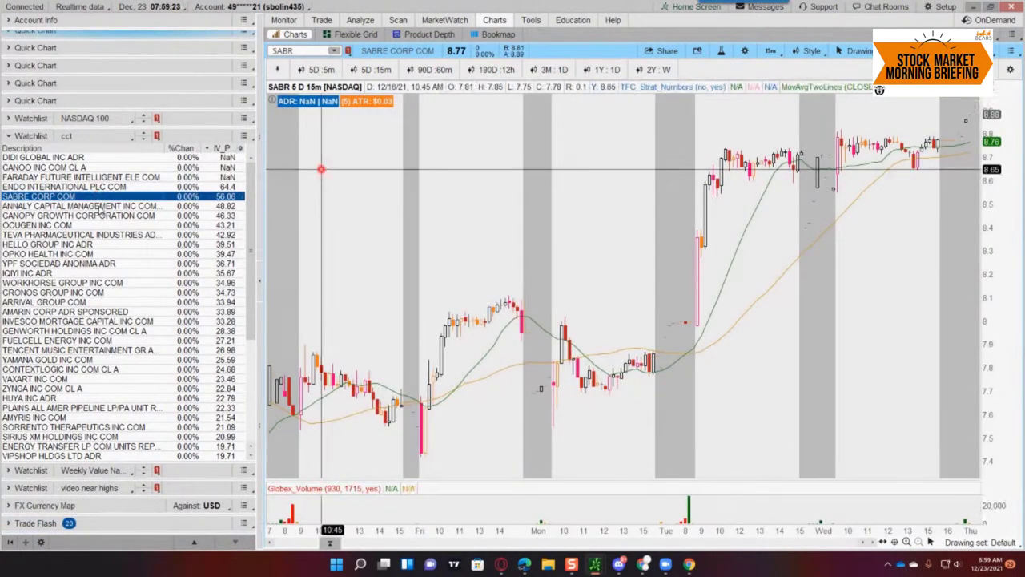
click(602, 70)
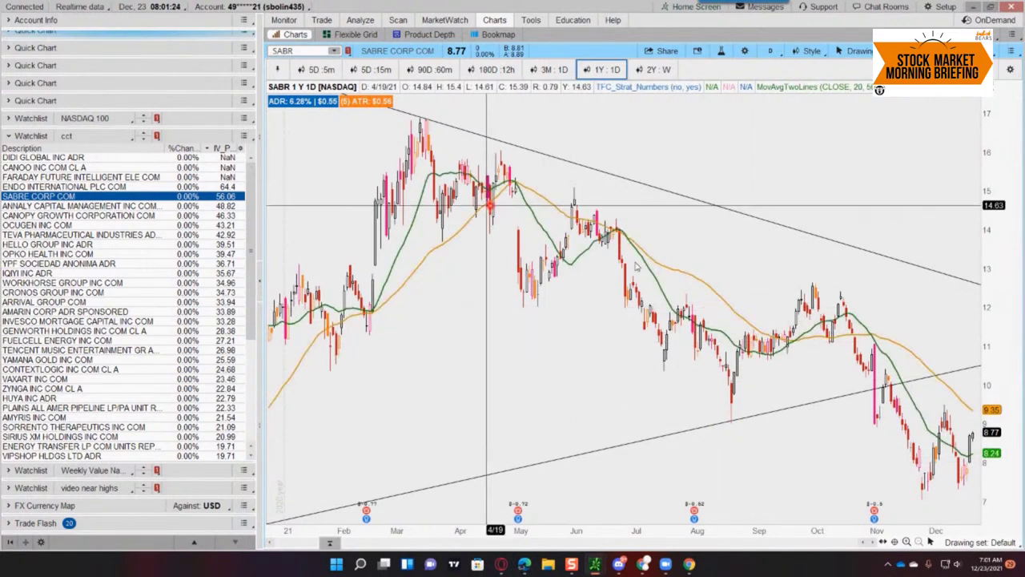
click(174, 207)
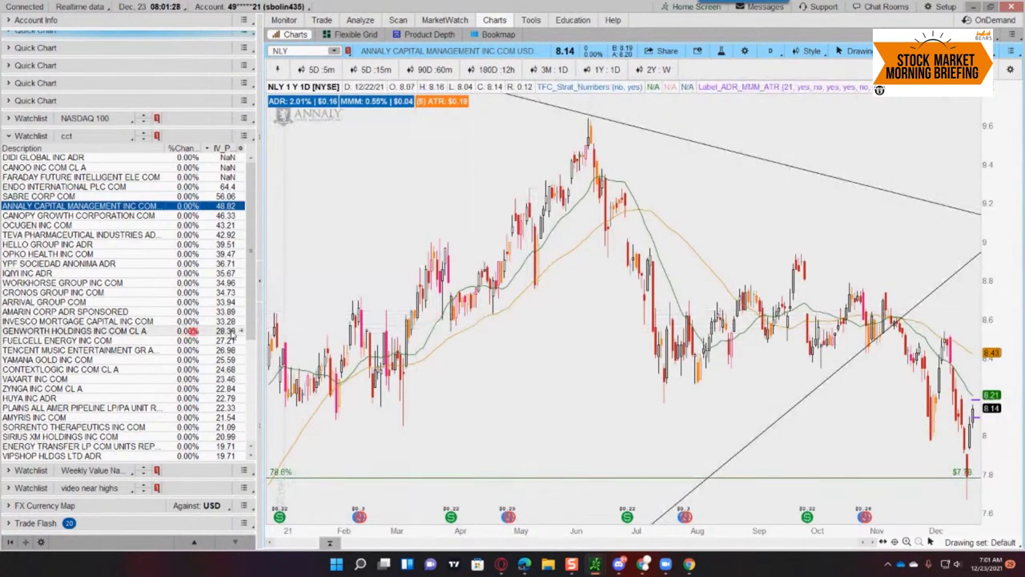
click(177, 225)
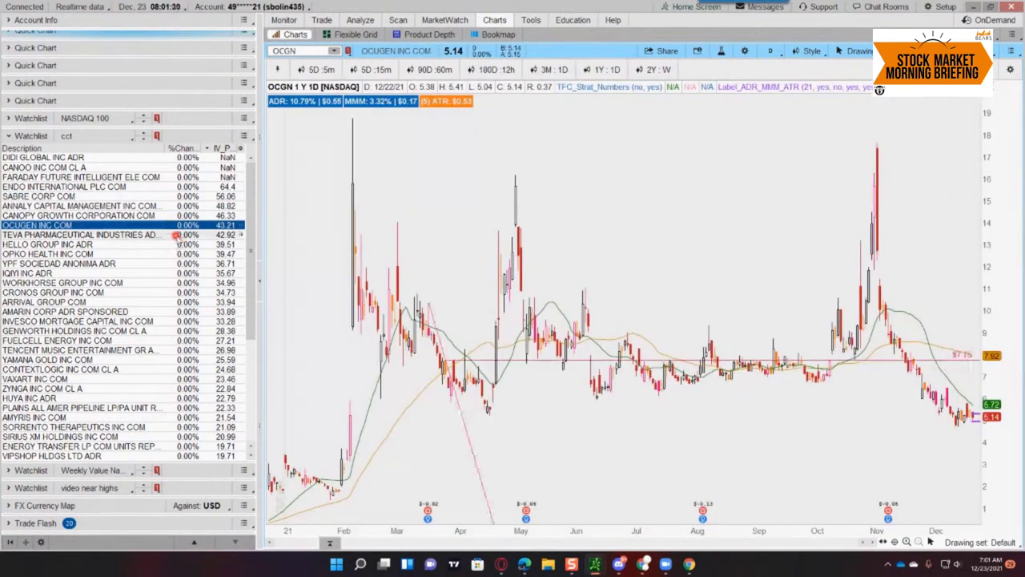
Step: Open the IQIYI chart from the watchlist and examine its decline from April through December at a closer scale
click(170, 274)
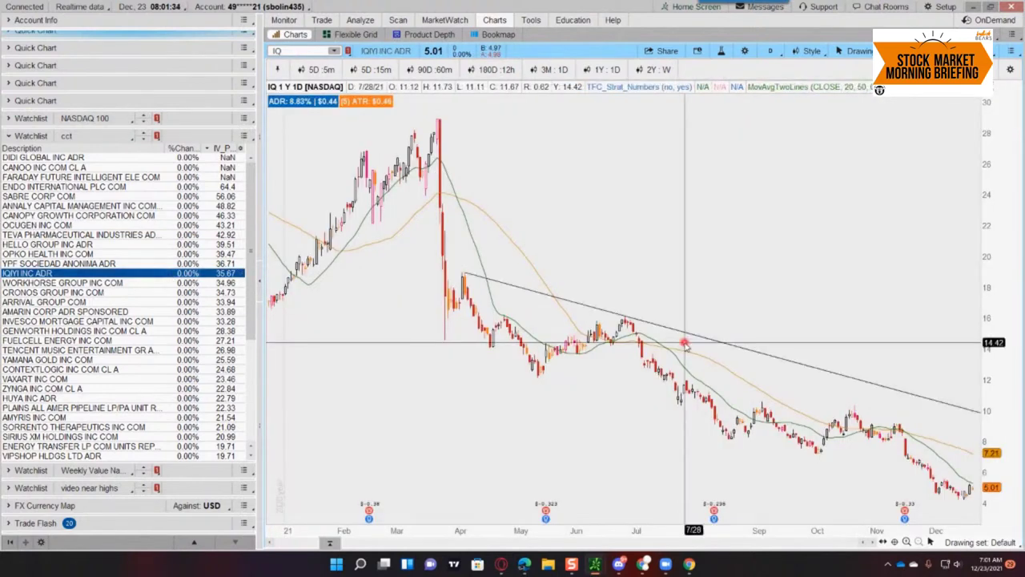
drag(975, 447, 985, 298)
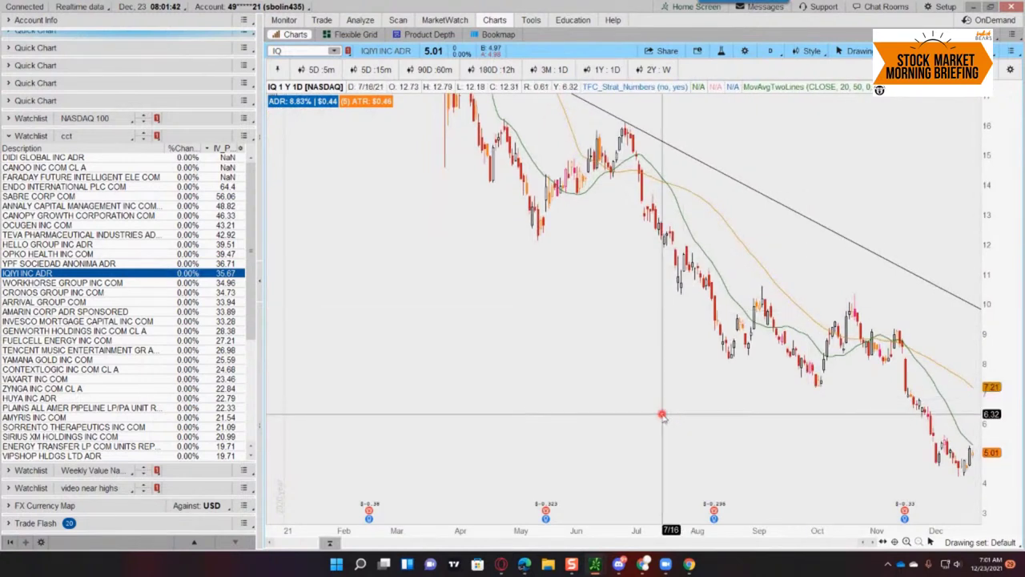
double_click(810, 400)
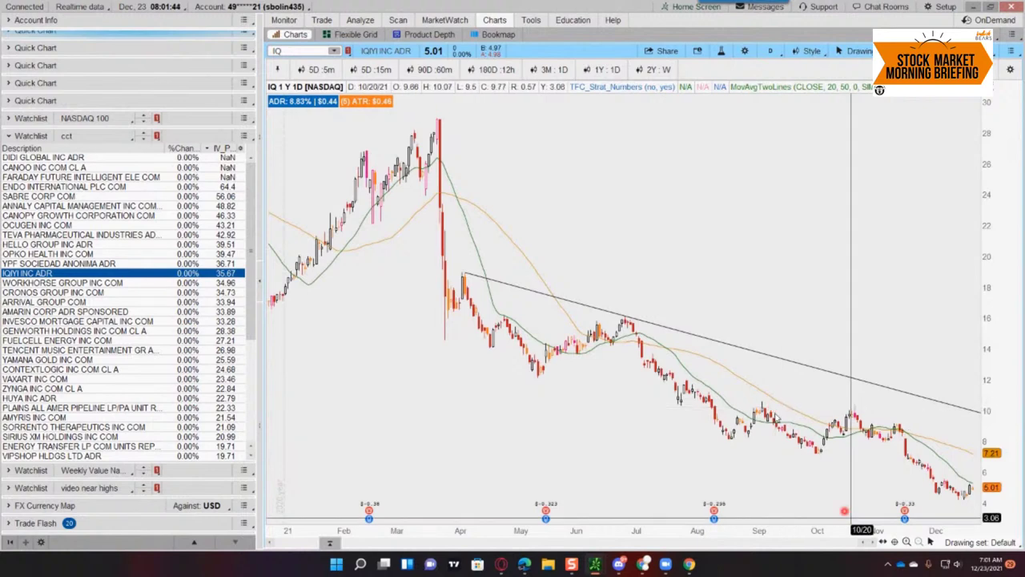
drag(883, 530, 756, 475)
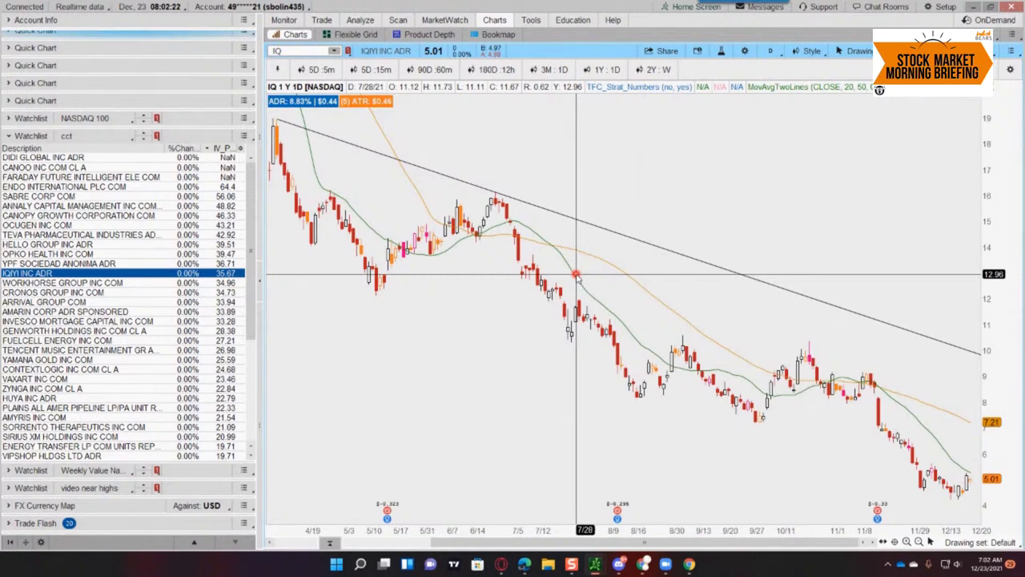
Step: Load SPY on the one-year daily chart
click(310, 54)
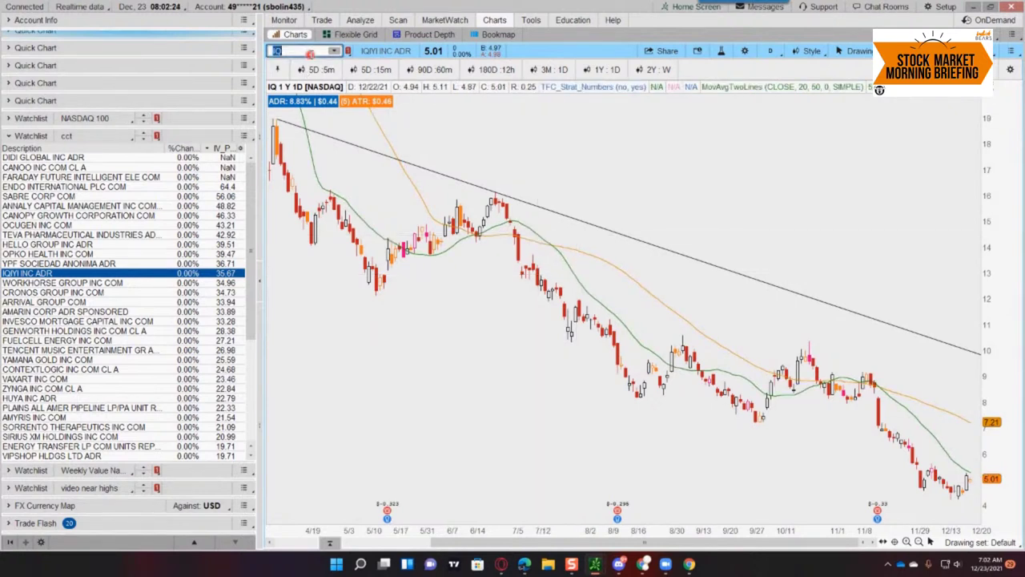
text(SPY)
key(Return)
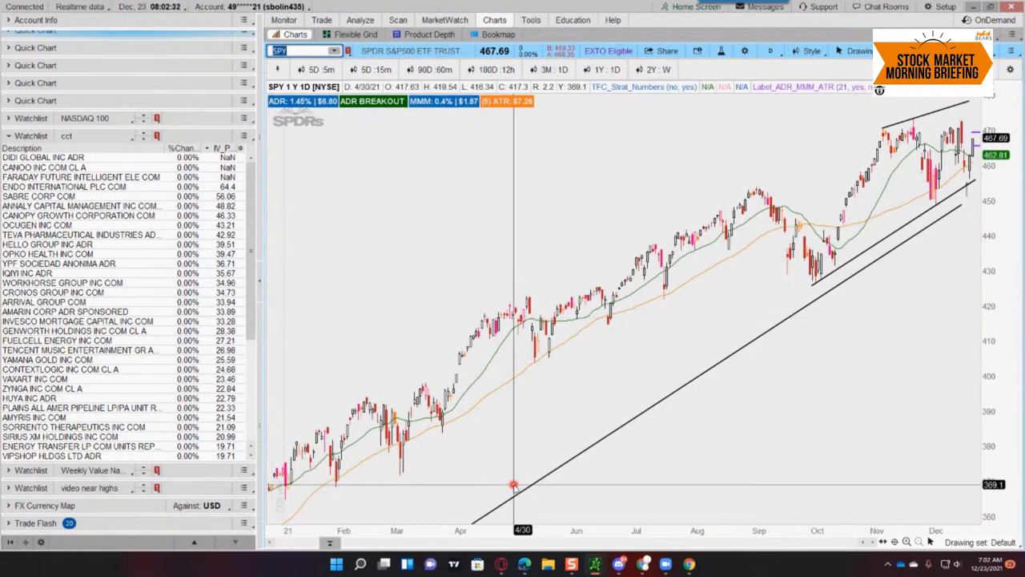
Step: Switch to the Opera browser, close the FXStreet economic calendar and open charts.trendspider.com in a new tab
mouse_move(503, 566)
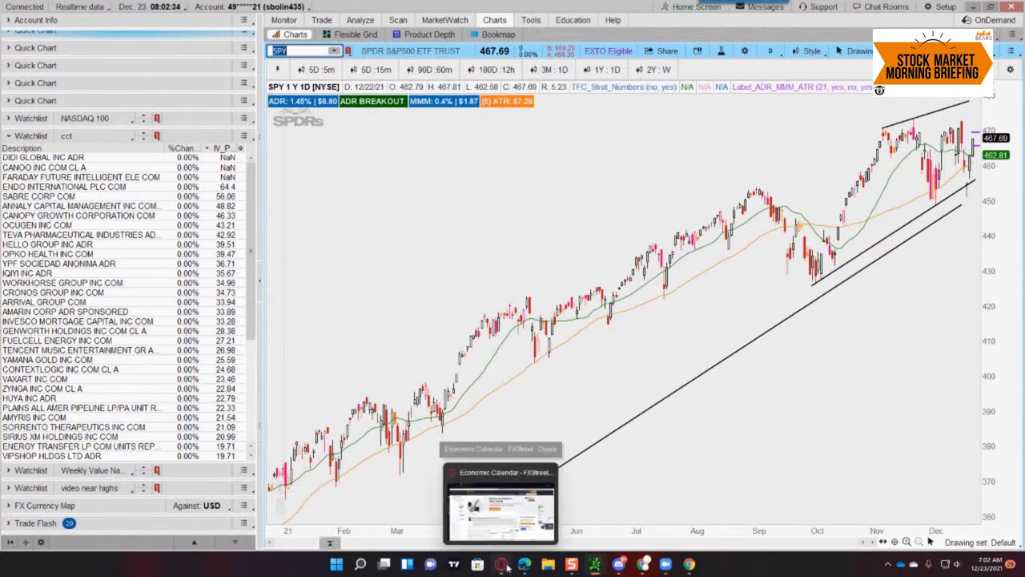
click(501, 564)
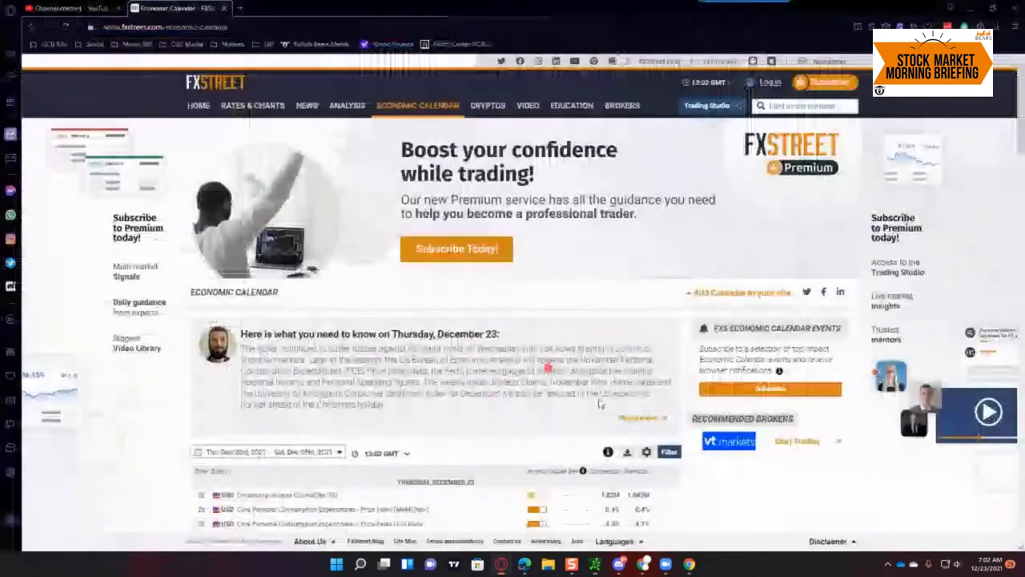
click(240, 8)
click(225, 8)
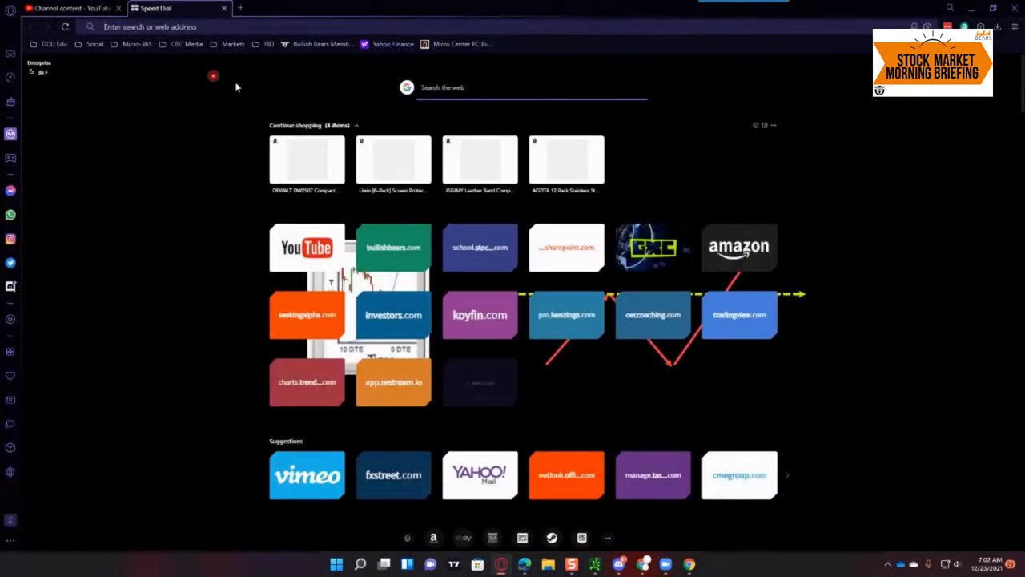
click(193, 27)
text(tre)
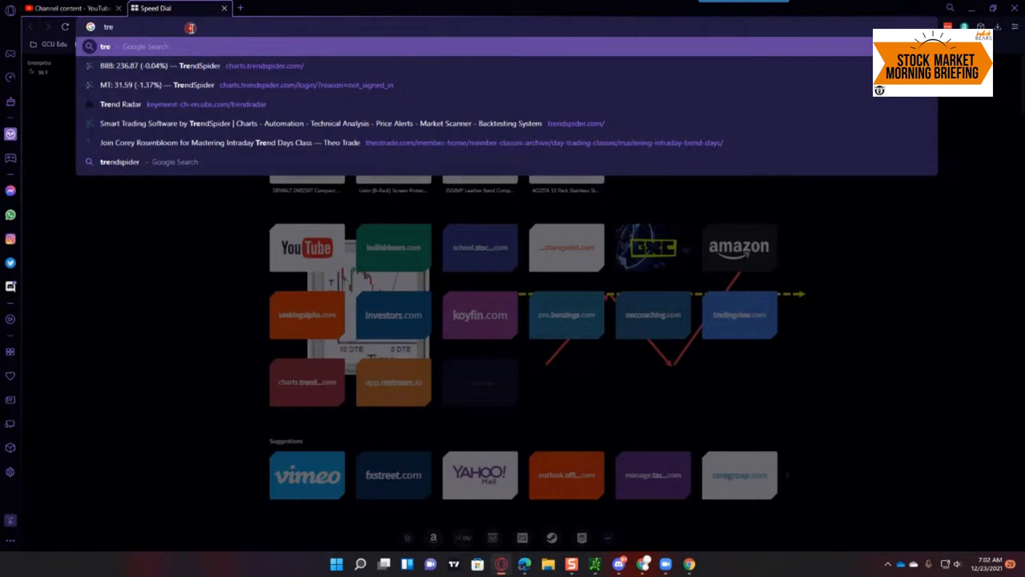
click(161, 65)
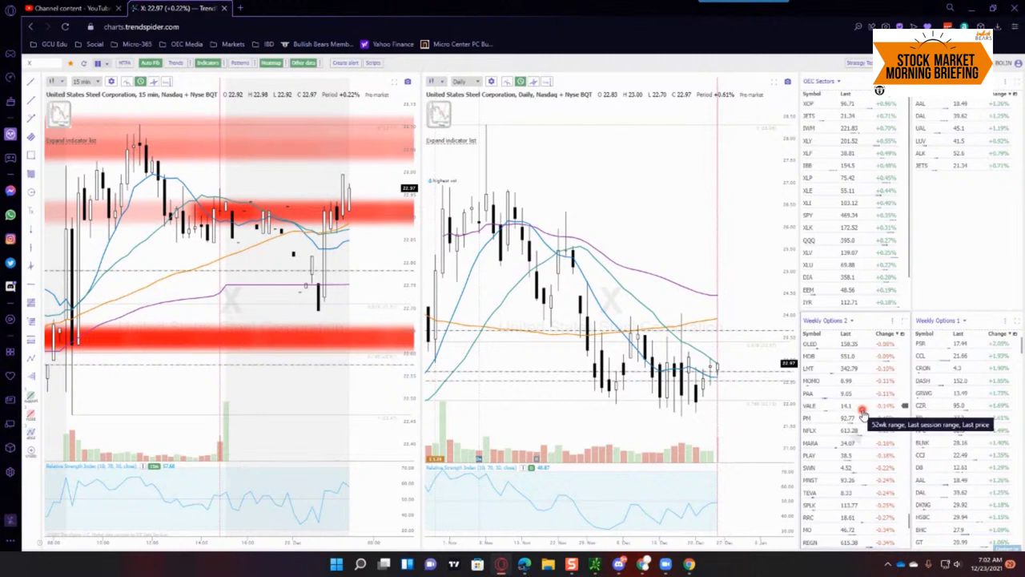
Step: Open SFIX from the gainers in the Weekly Options 2 watchlist and examine its daily chart around the December drop
scroll(874, 406, up, 5)
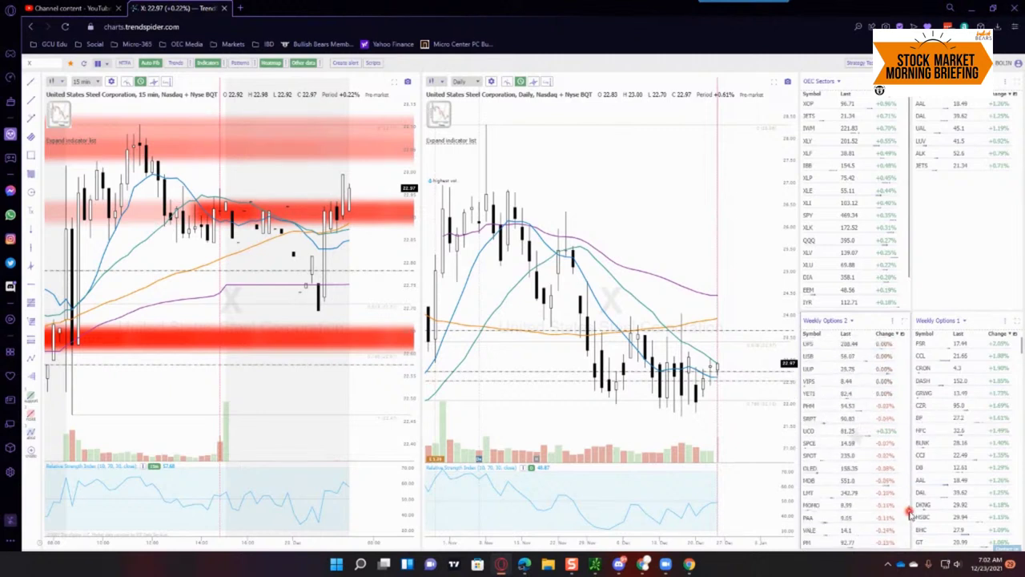
drag(910, 517, 908, 308)
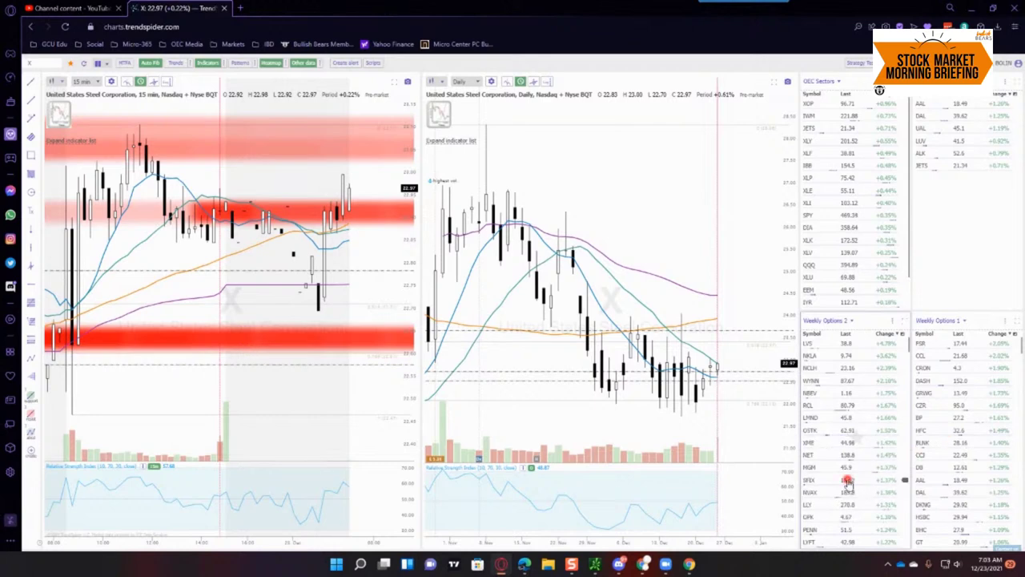
click(847, 482)
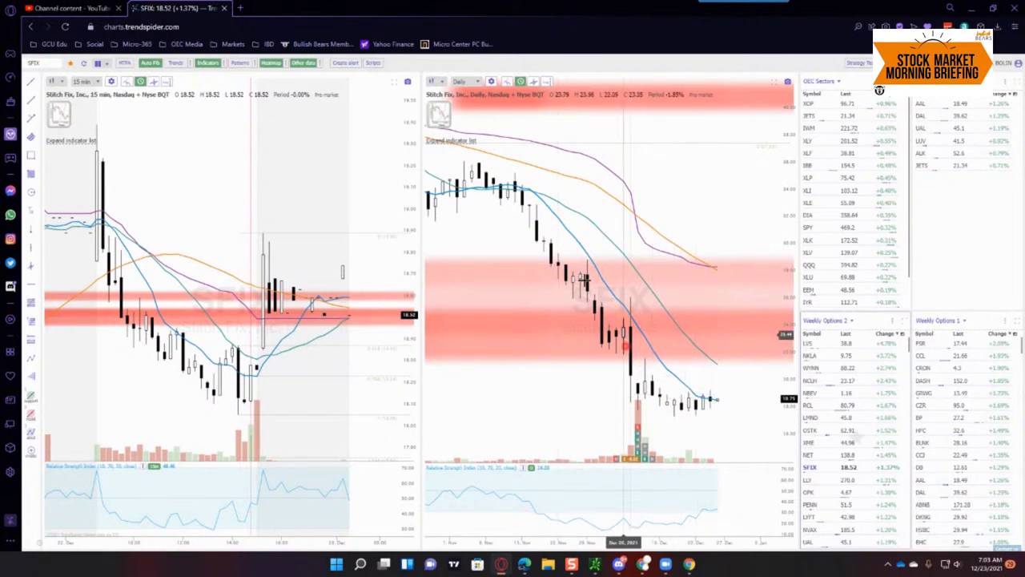
scroll(727, 385, up, 2)
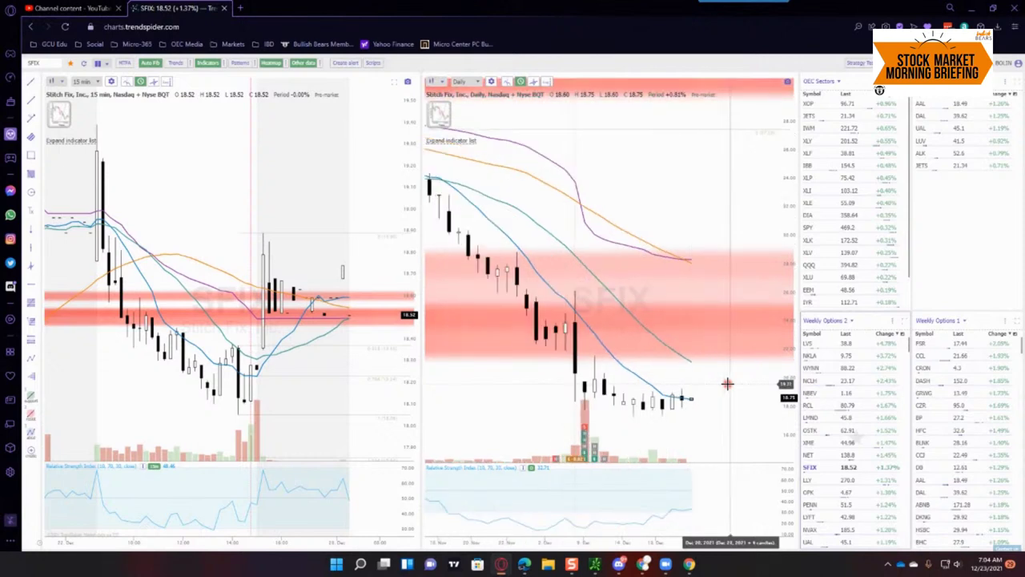
scroll(726, 383, up, 1)
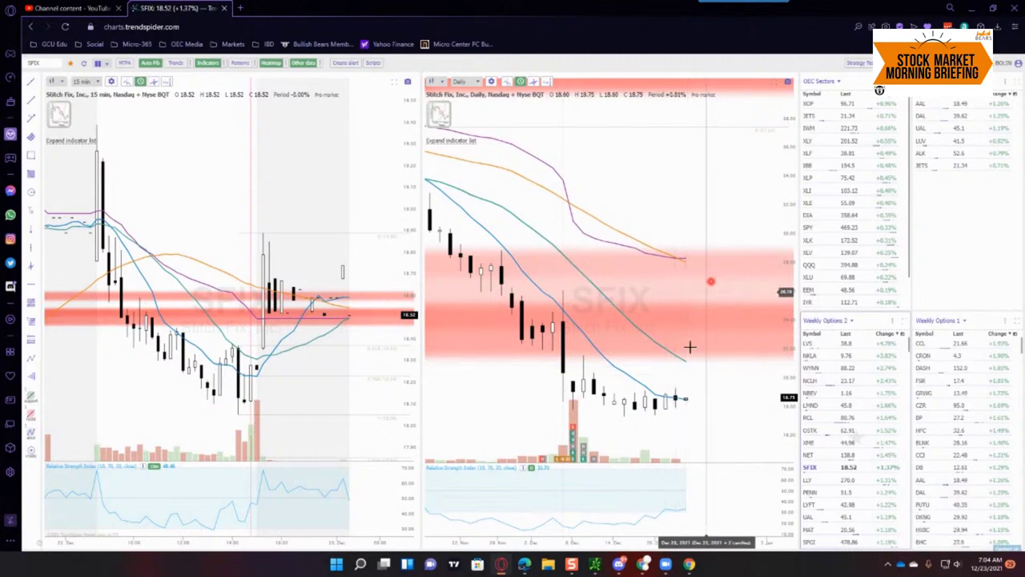
Step: Examine SFIX's daily chart over a wider range and review XME, NET, LYFT and UAL from the Weekly Options 2 watchlist
click(679, 379)
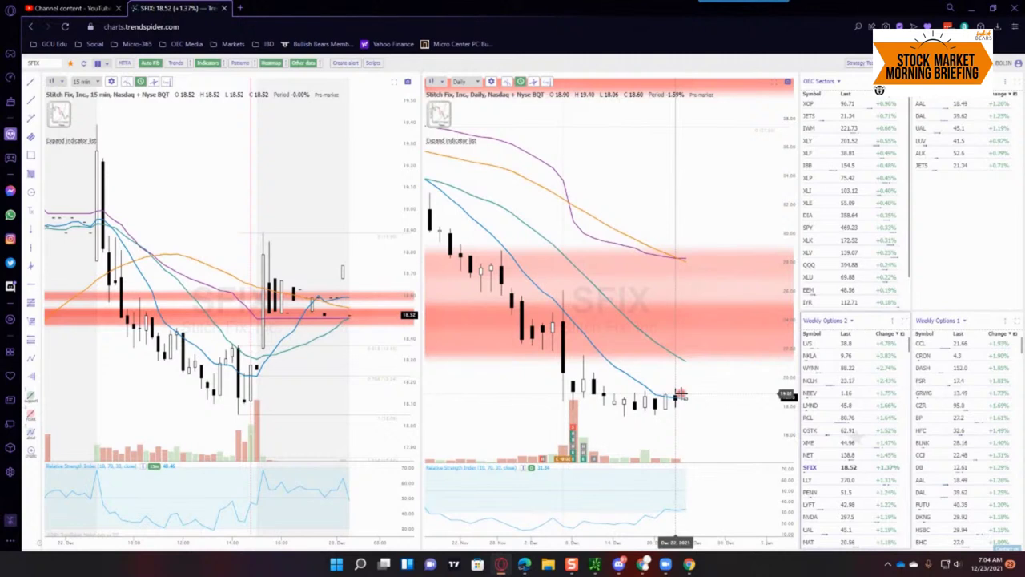
scroll(679, 394, down, 4)
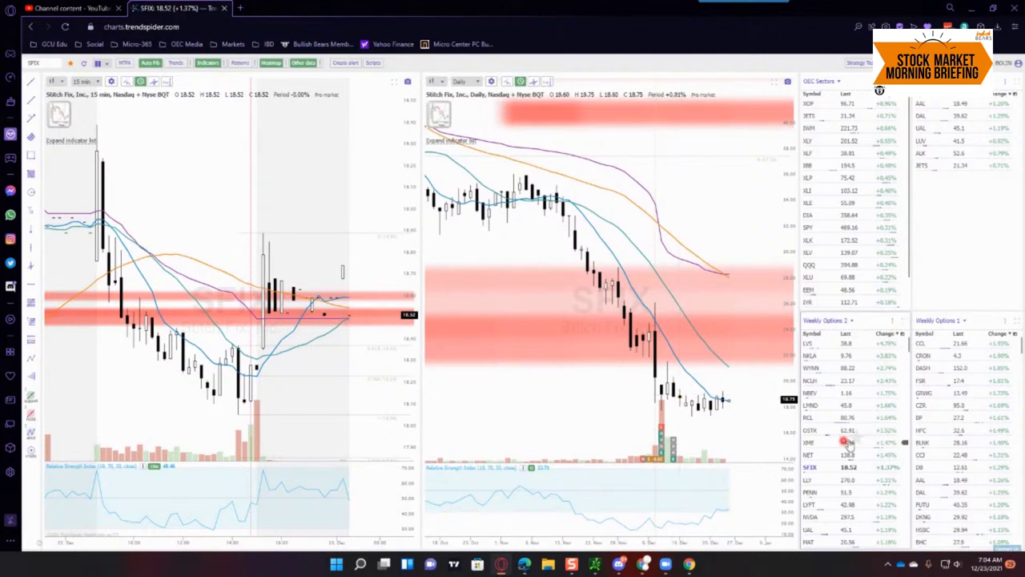
click(844, 443)
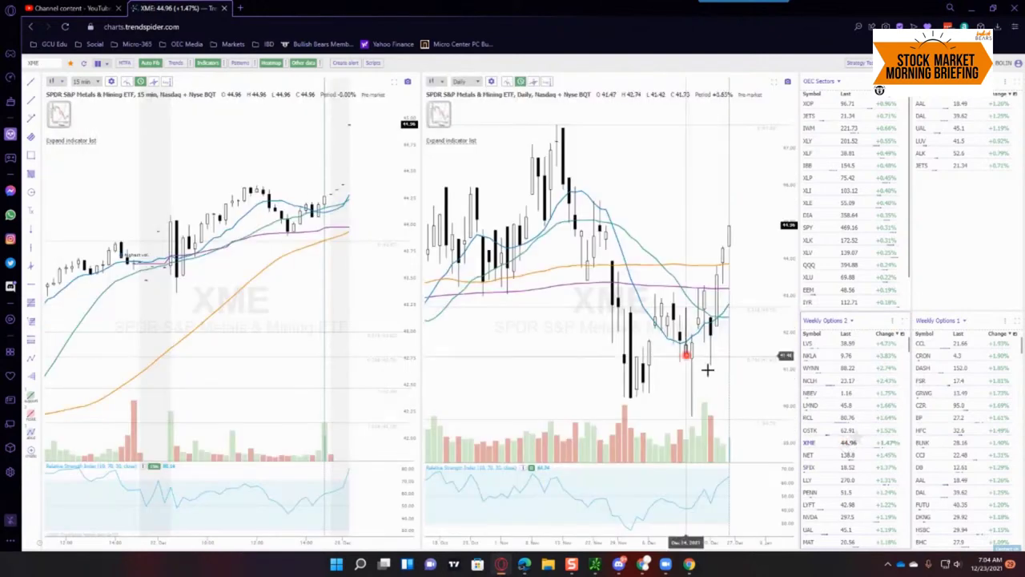
click(846, 455)
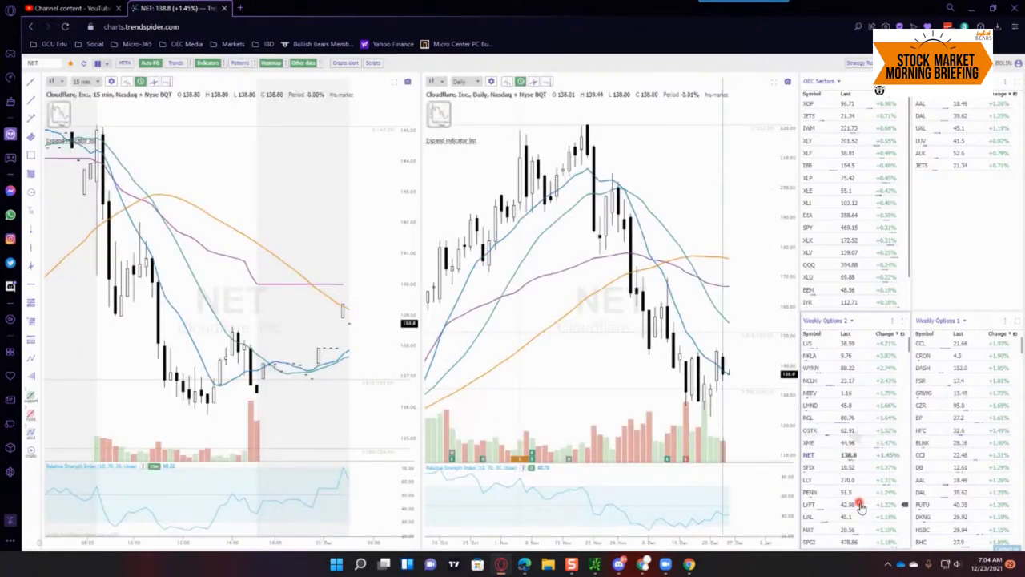
click(857, 504)
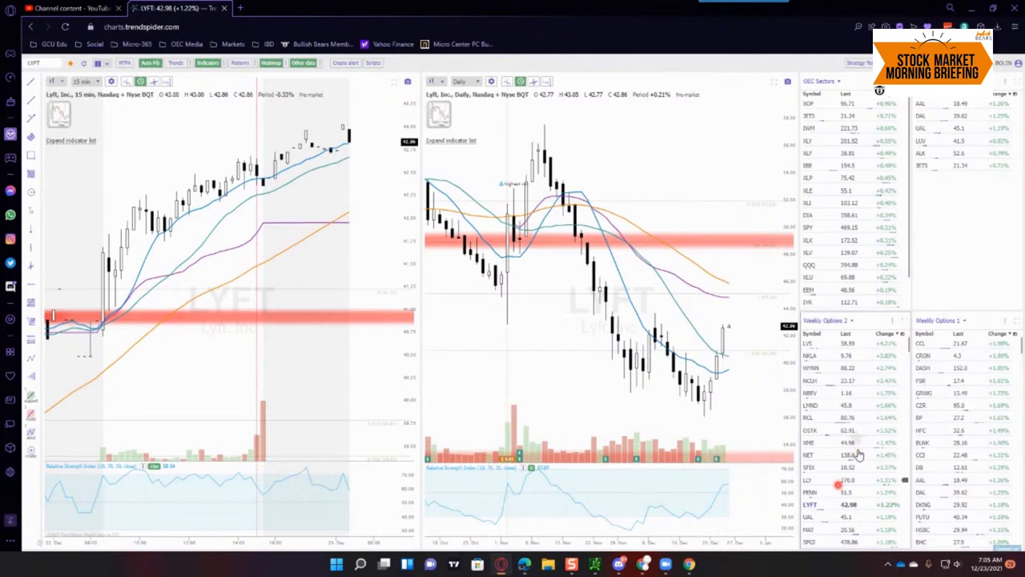
click(854, 517)
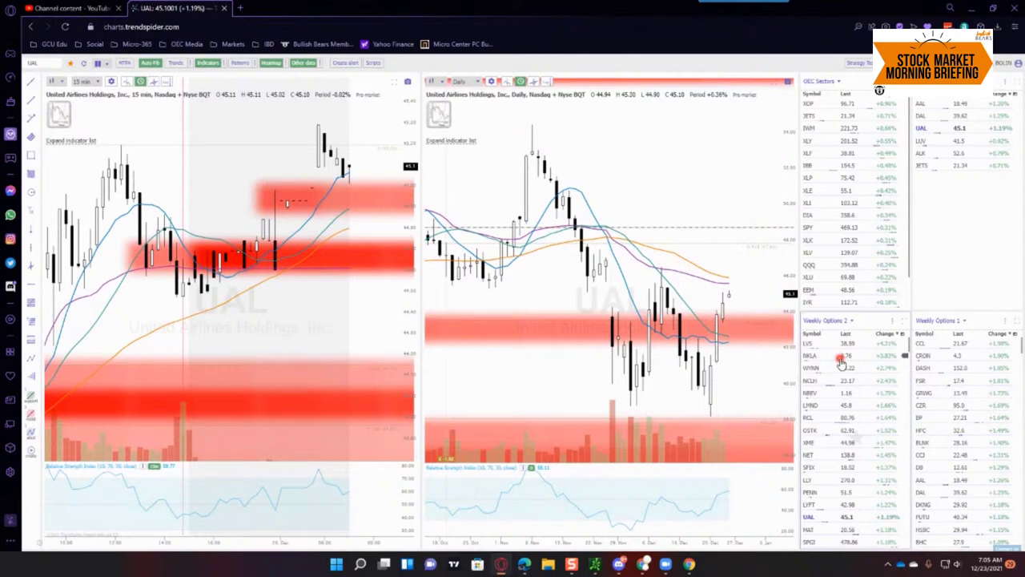
scroll(860, 186, down, 1)
scroll(860, 185, up, 1)
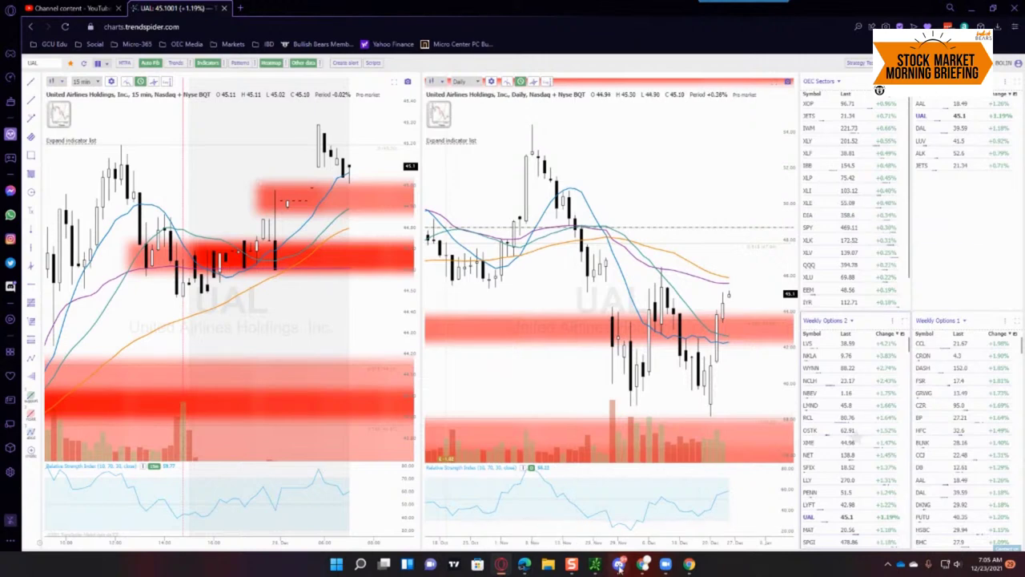
Step: Switch to the main thinkorswim window and show the SPY chart's price axis as percentage
mouse_move(594, 563)
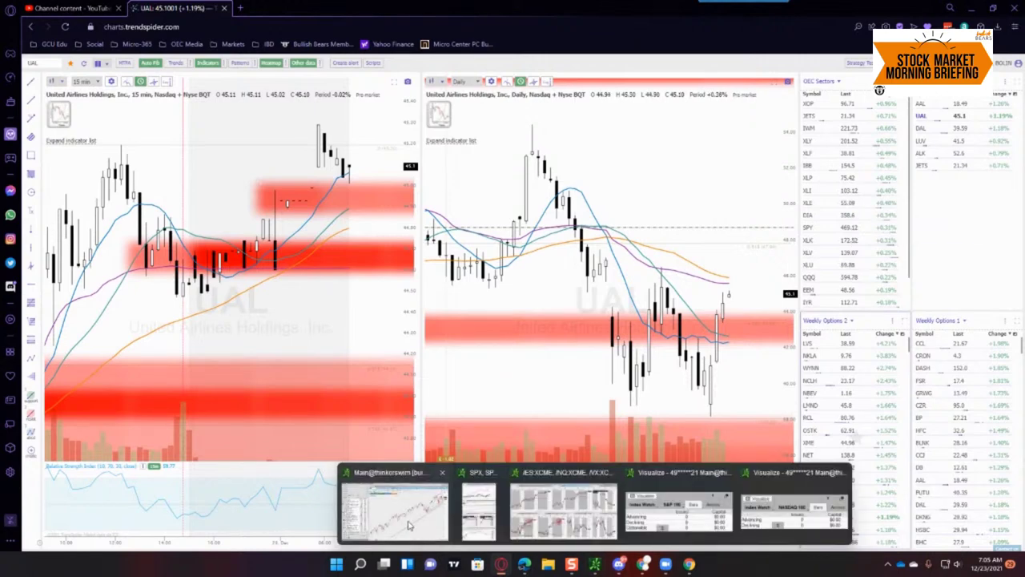
click(409, 526)
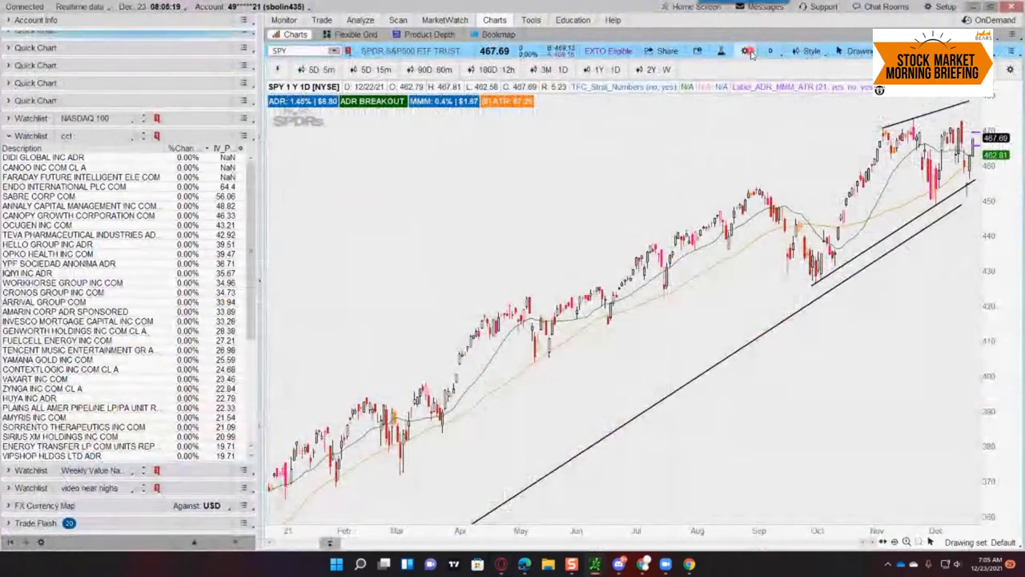
click(807, 52)
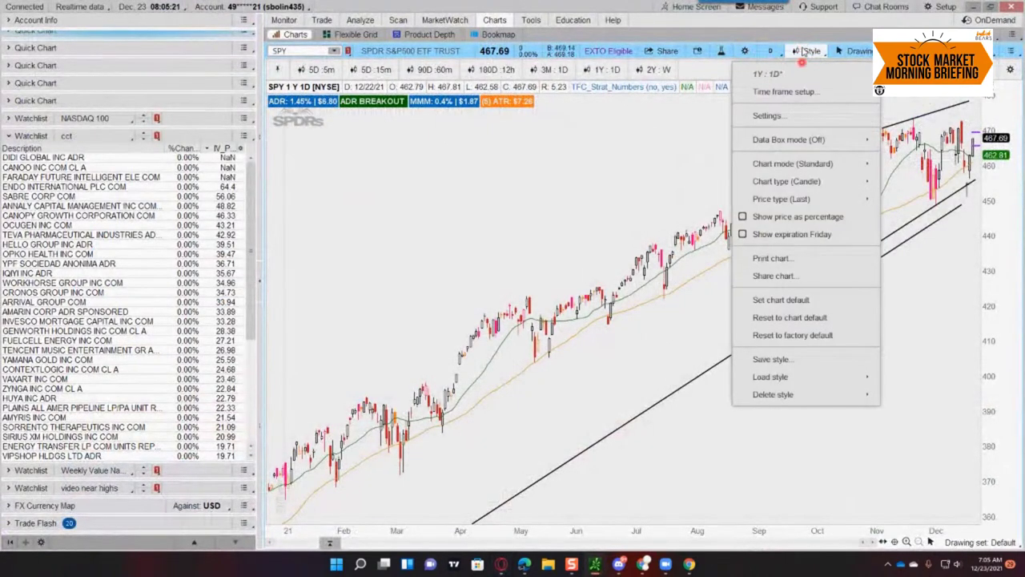
click(763, 217)
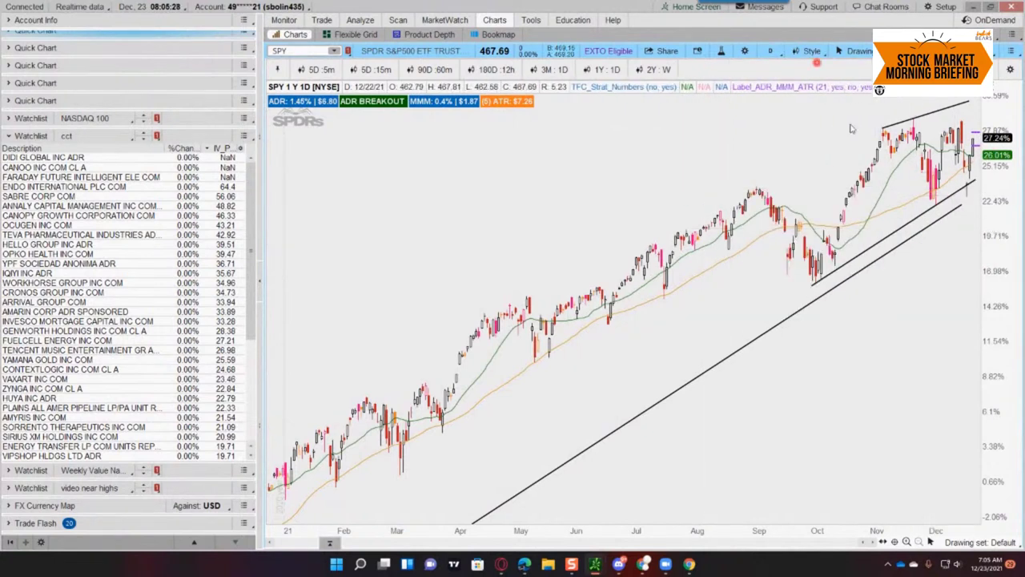
Step: Check the Show price as percentage option and its quick-access marker in the price axis chart settings, and accept the settings
click(809, 51)
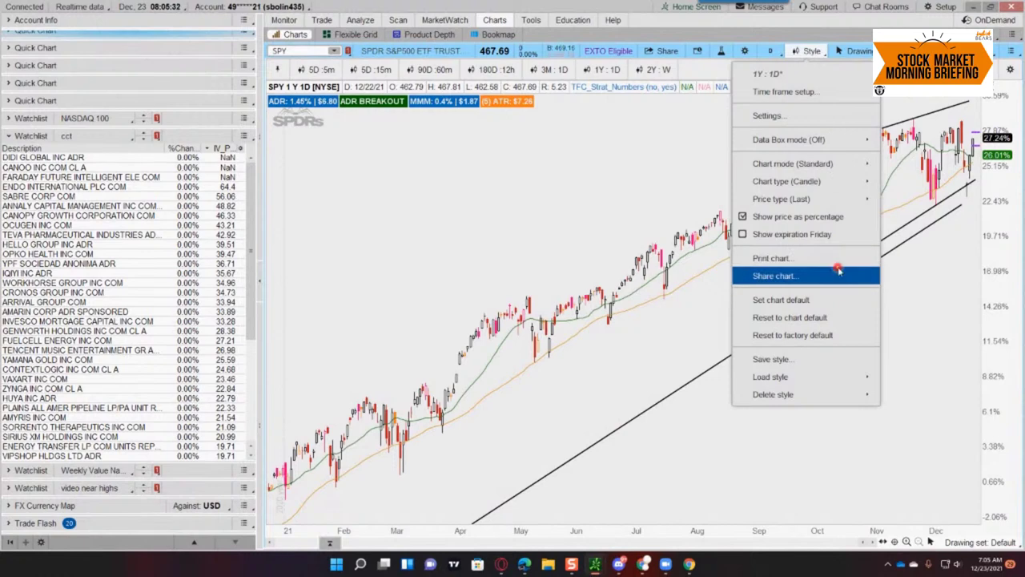
click(744, 51)
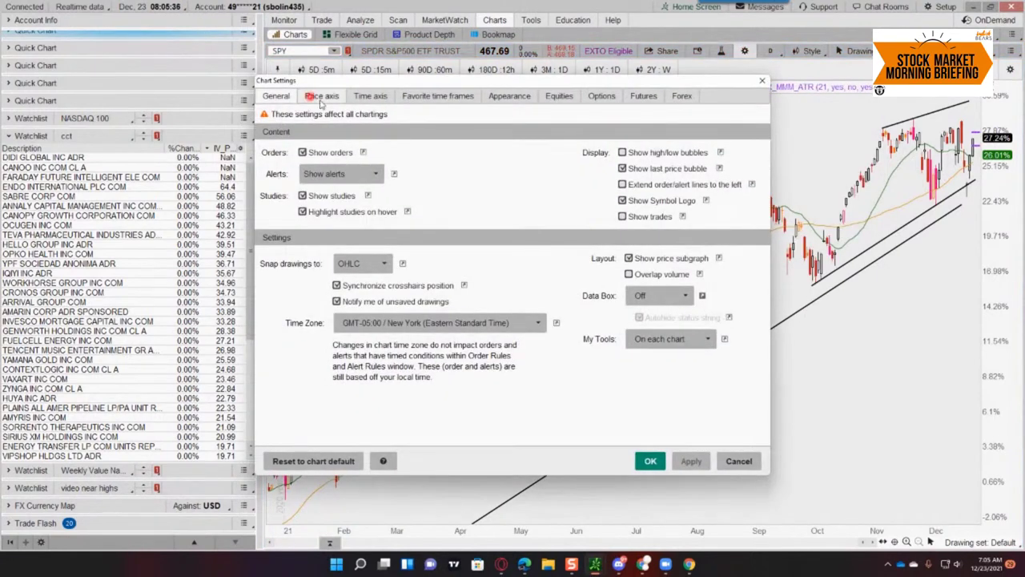
click(358, 97)
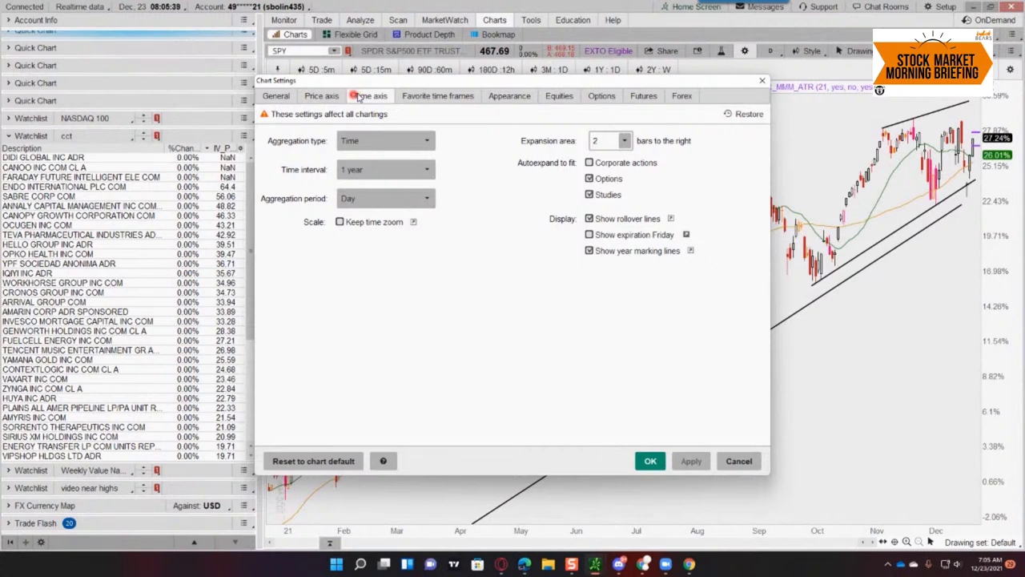
click(321, 96)
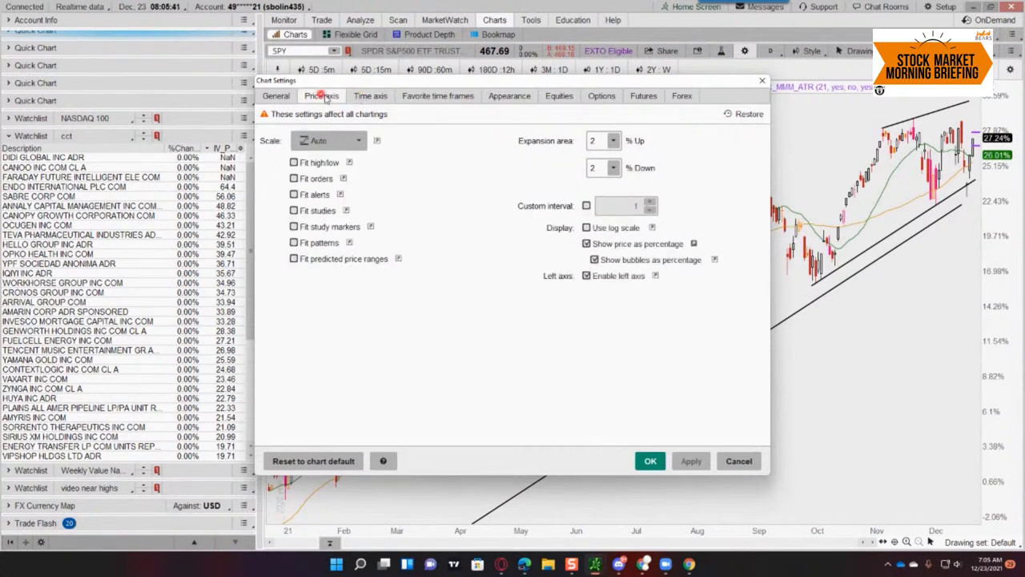
click(692, 244)
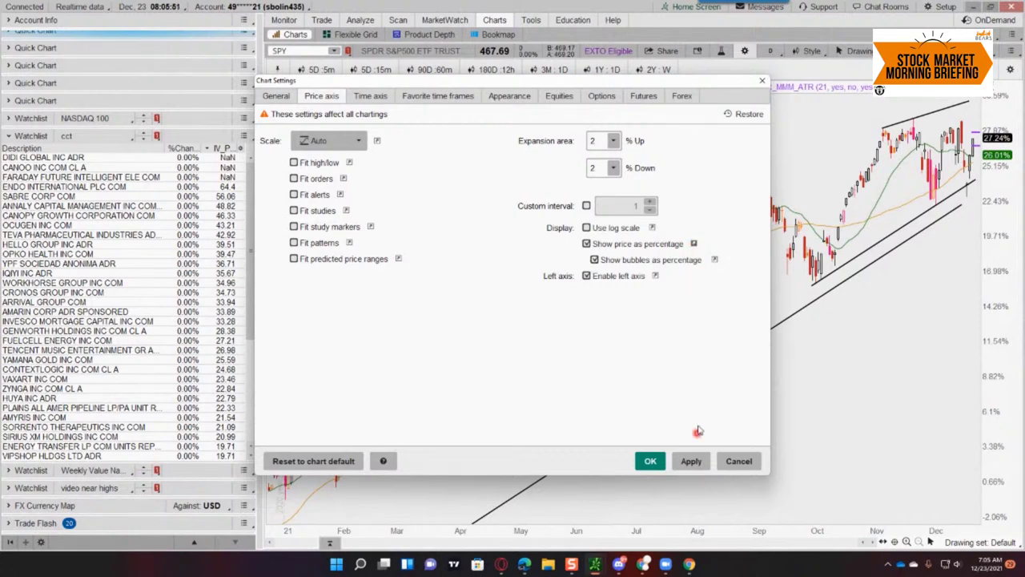
click(664, 461)
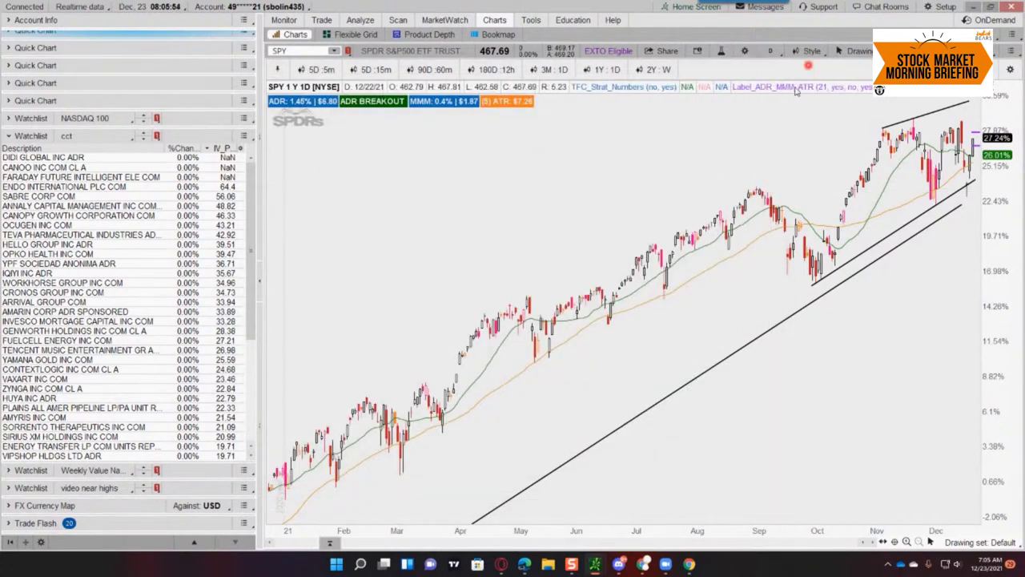
Step: Return the SPY chart's price axis from percentages to actual prices
click(809, 51)
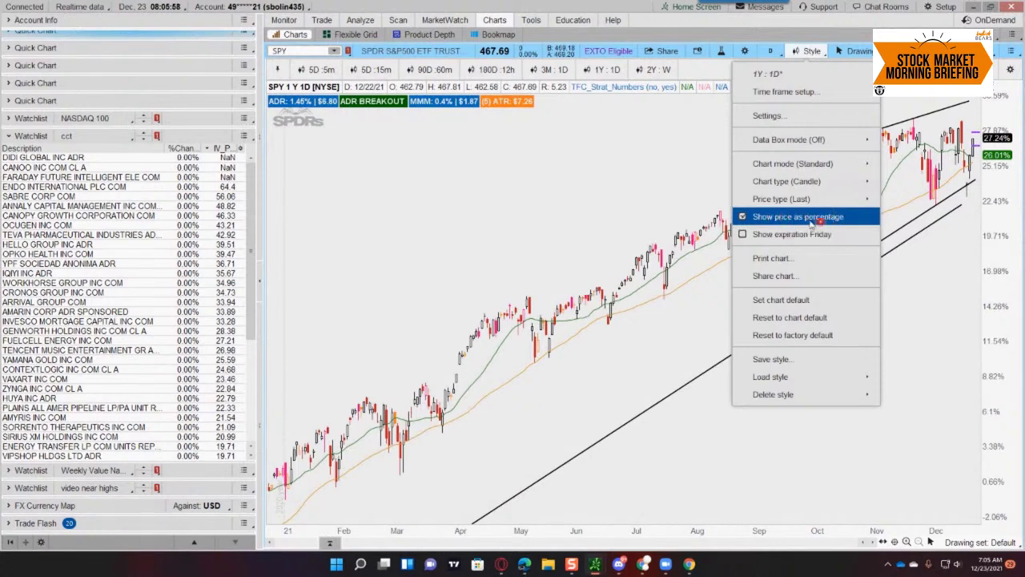
click(770, 218)
click(770, 218)
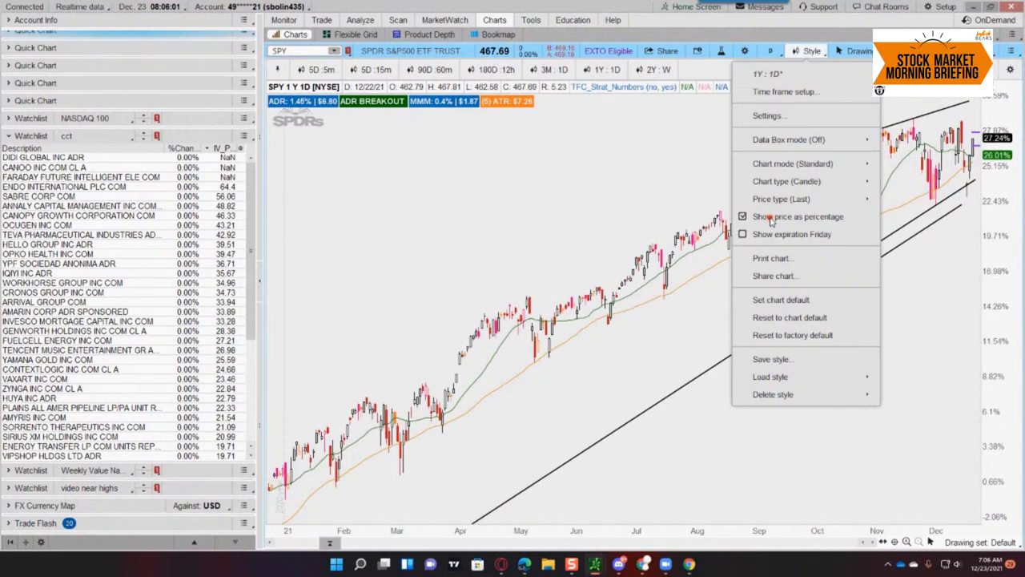
click(771, 218)
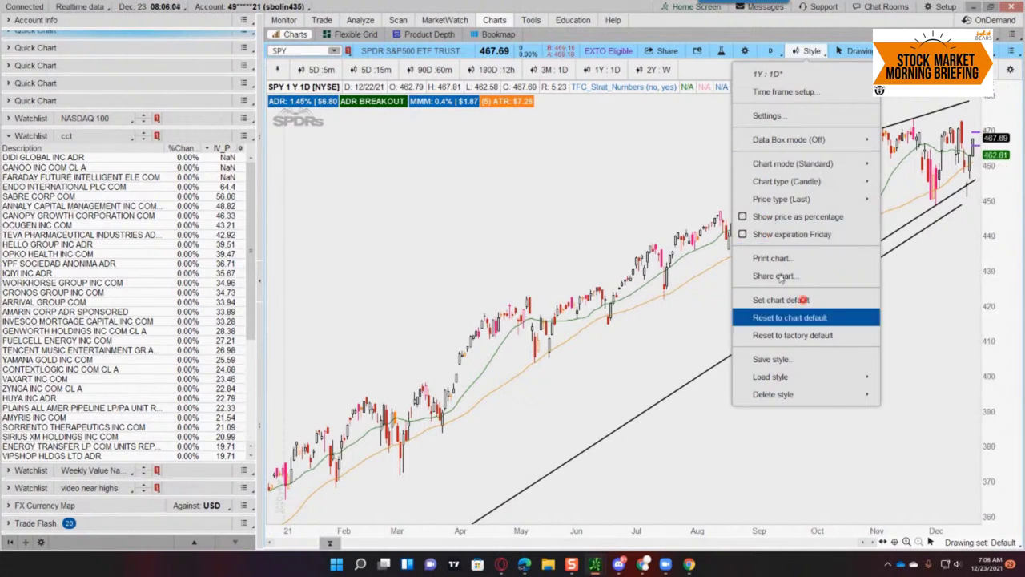
click(631, 207)
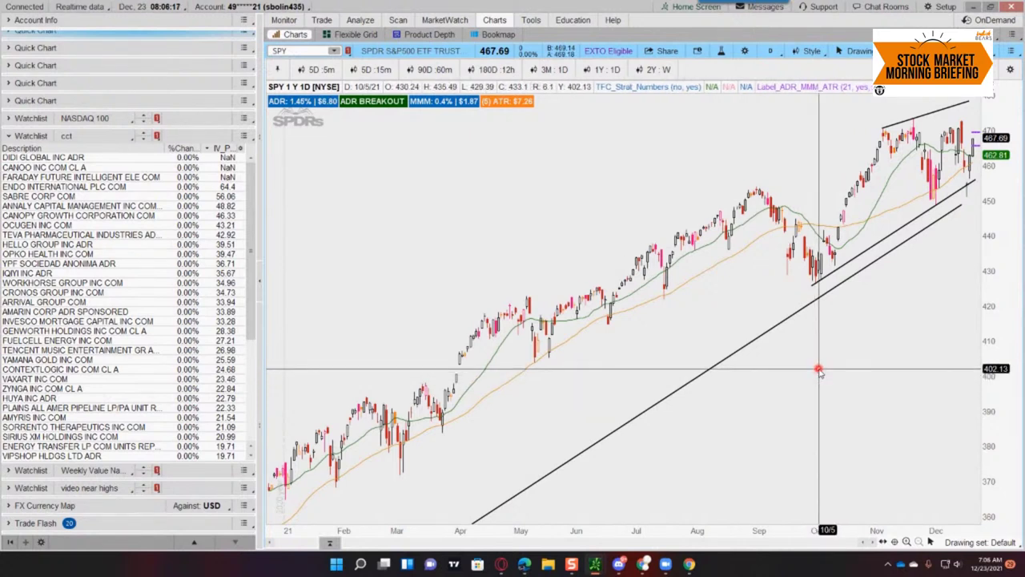
Step: Close the chart settings without changes and turn Show price as percentage back on for the SPY chart
click(744, 50)
click(760, 80)
click(799, 53)
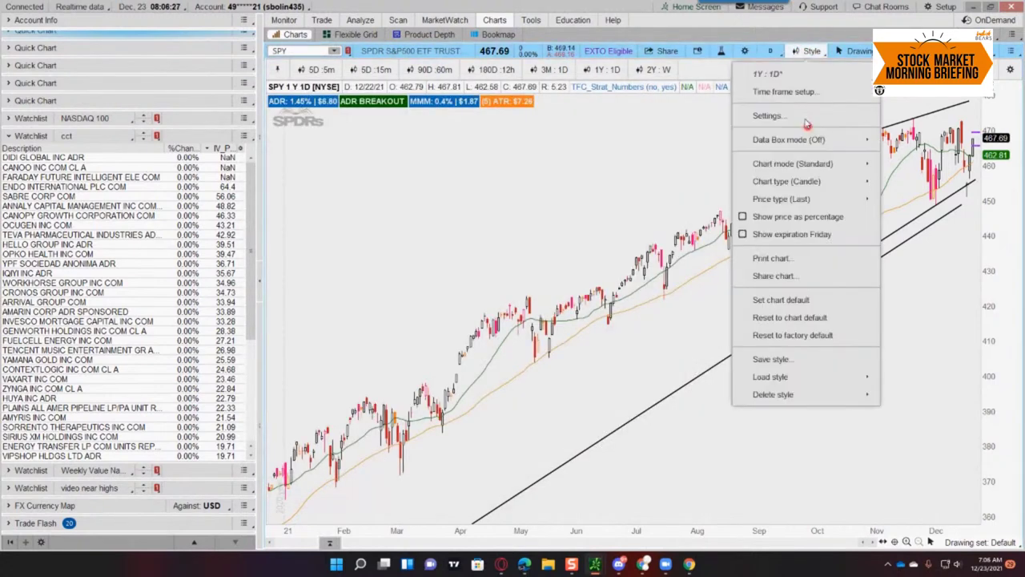
click(821, 217)
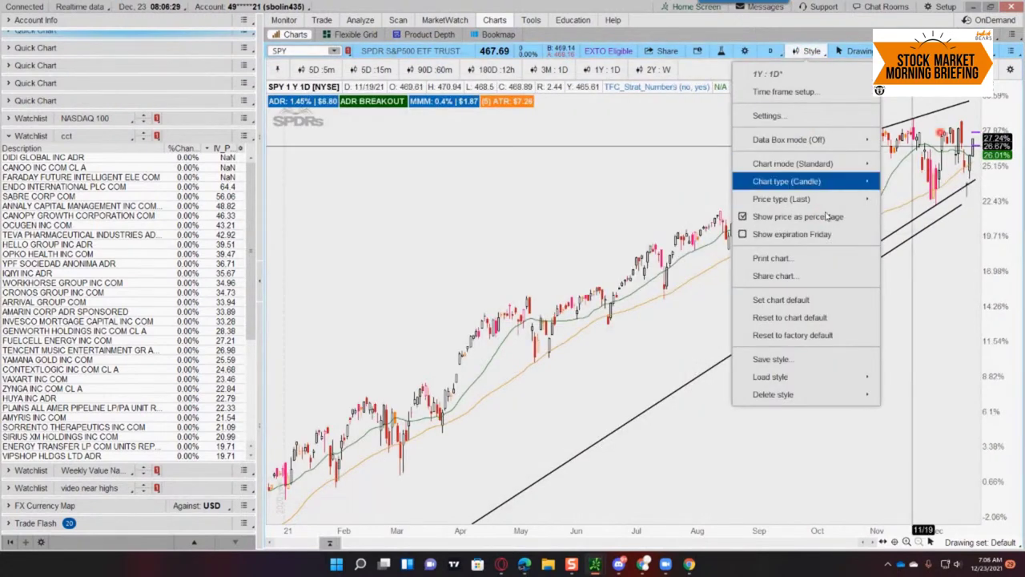
click(555, 174)
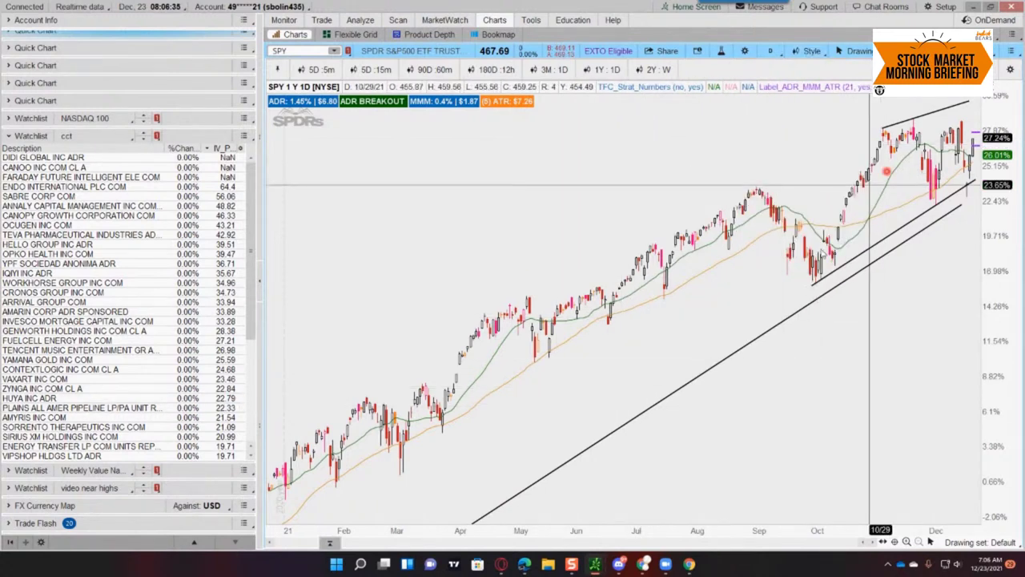
Step: Review the one-year daily percentage charts of F, GOOGL and INTC, plus Plains All American Pipeline and YPF from the cct watchlist
click(303, 51)
text(F)
key(Return)
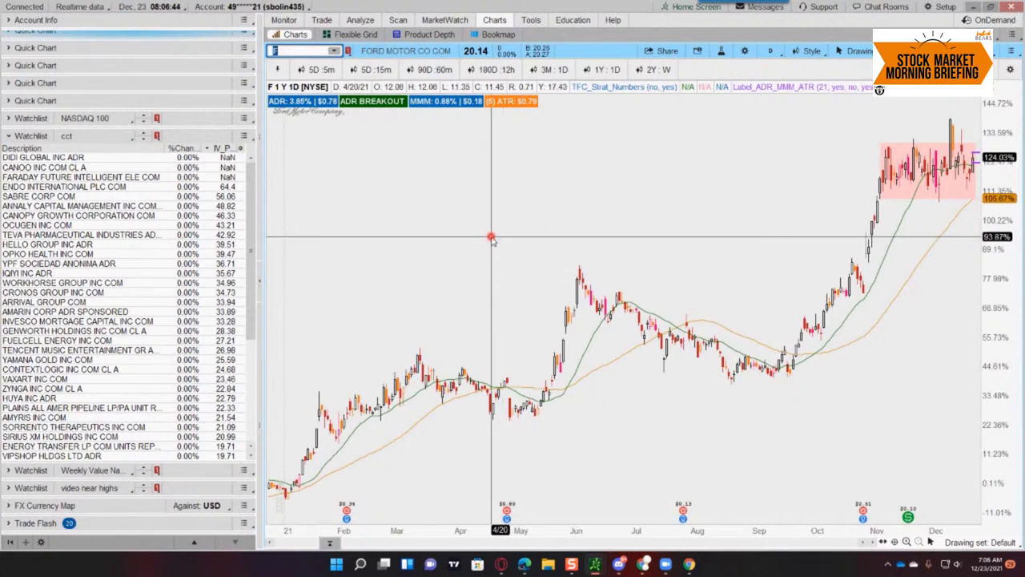
text(GOOGL)
key(Return)
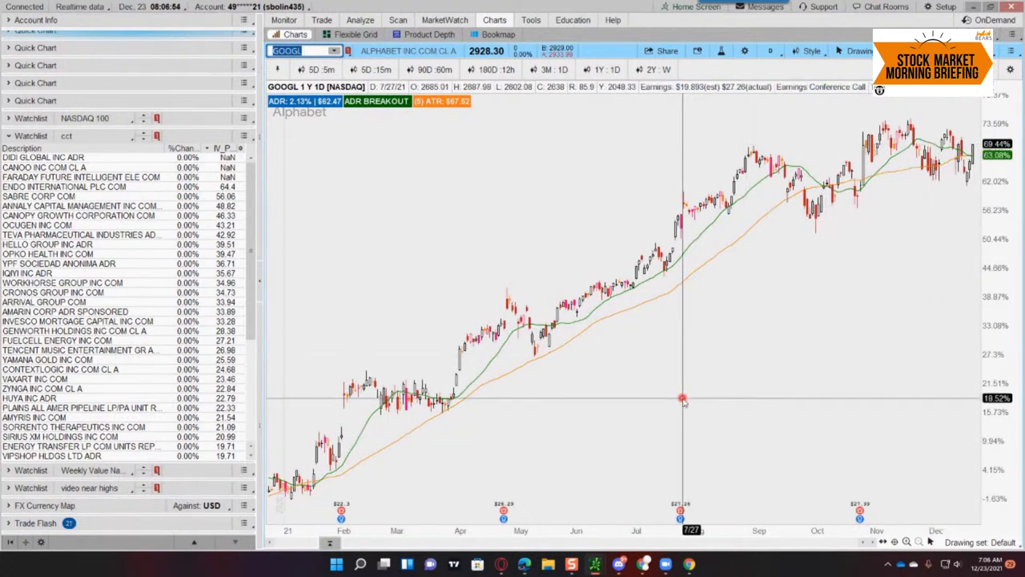
text(INTC)
key(Return)
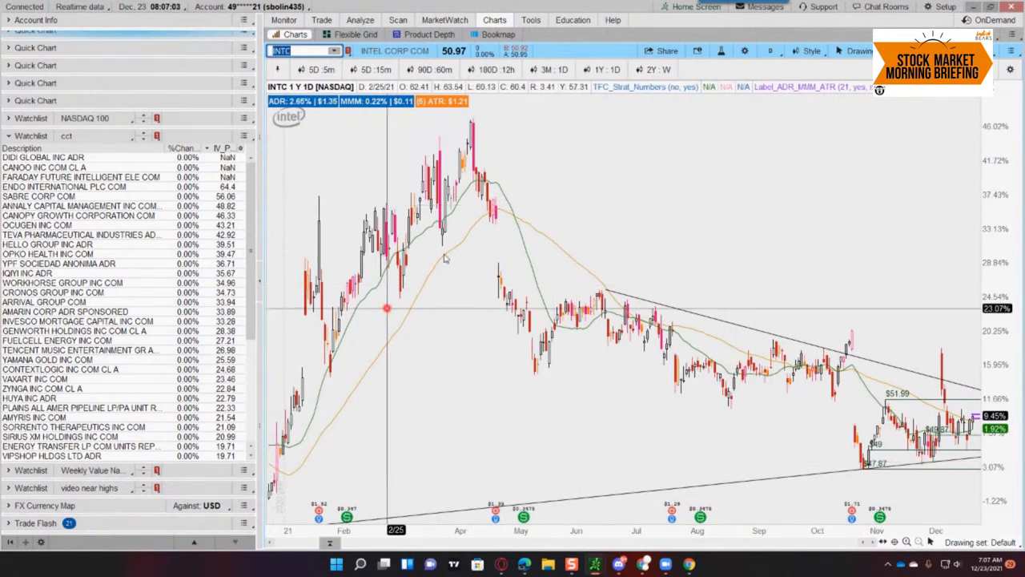
click(170, 409)
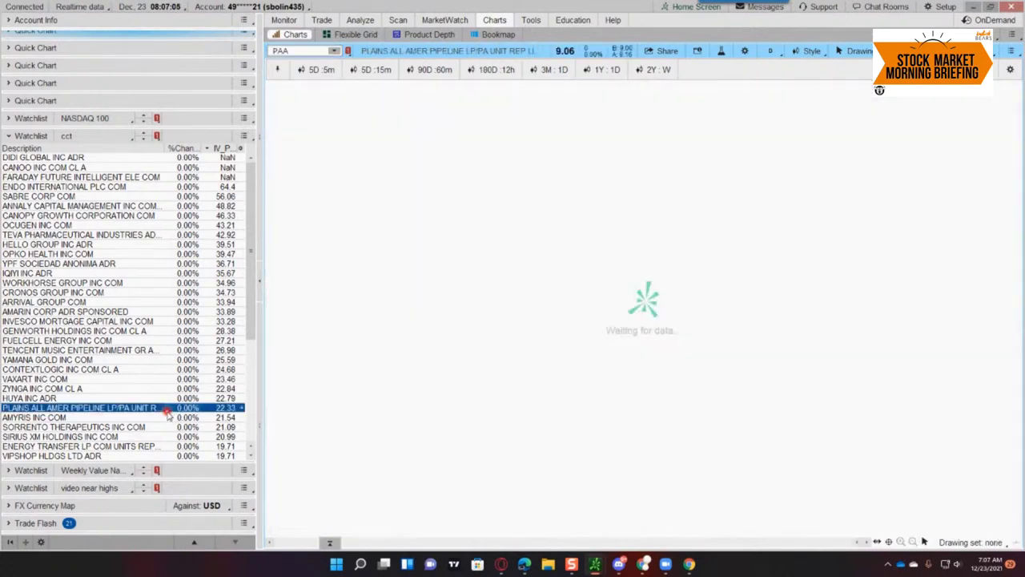
click(116, 264)
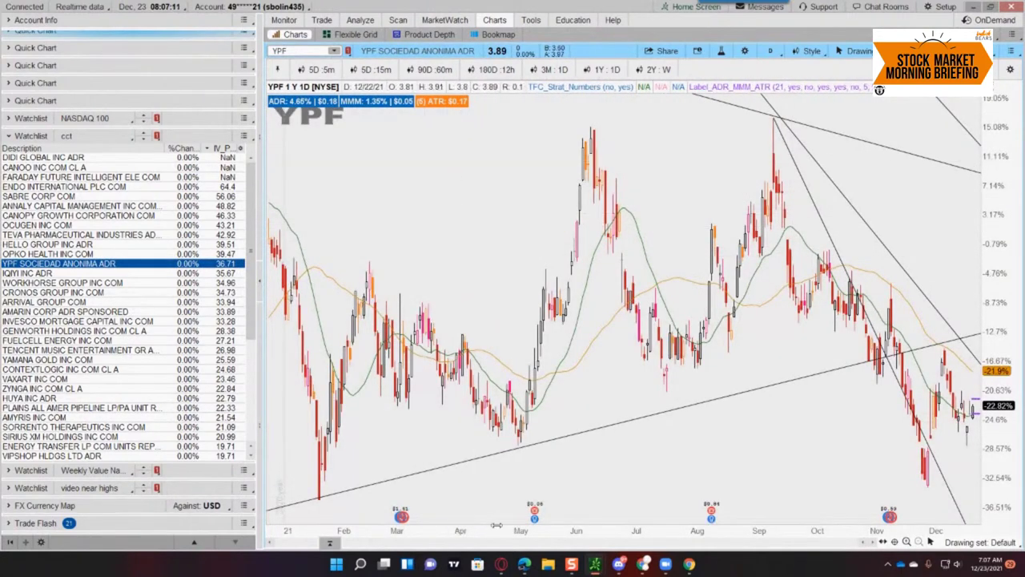
Step: Switch to TrendSpider in the Opera browser, replace the airlines watchlist with OEC Chips and sort it by change, highest first
click(502, 564)
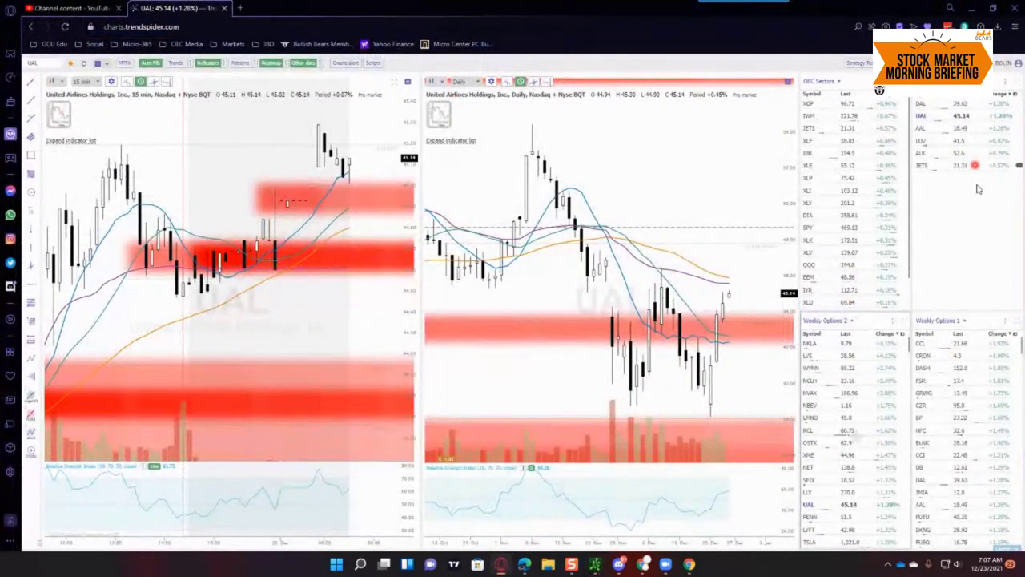
click(818, 81)
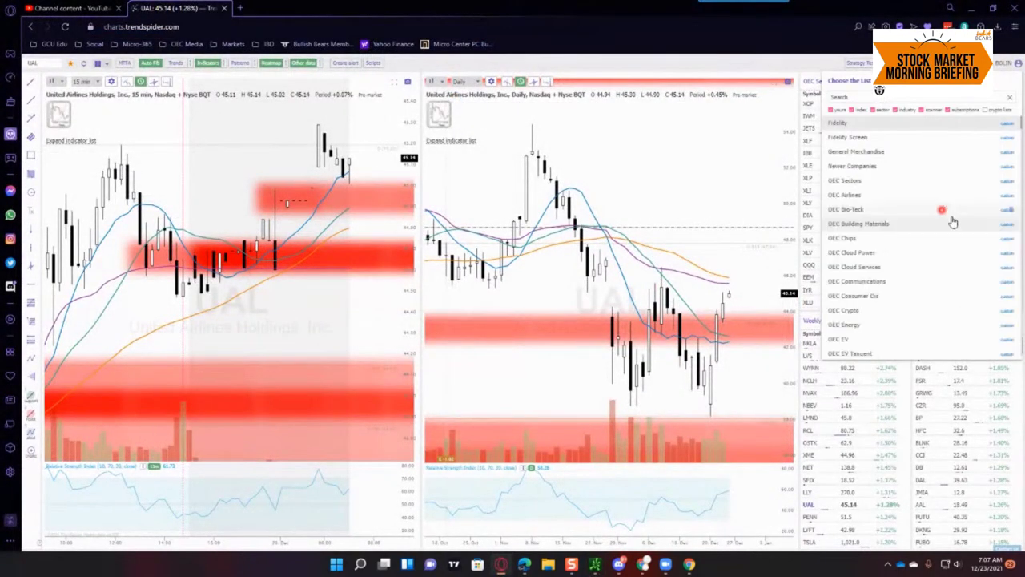
click(907, 249)
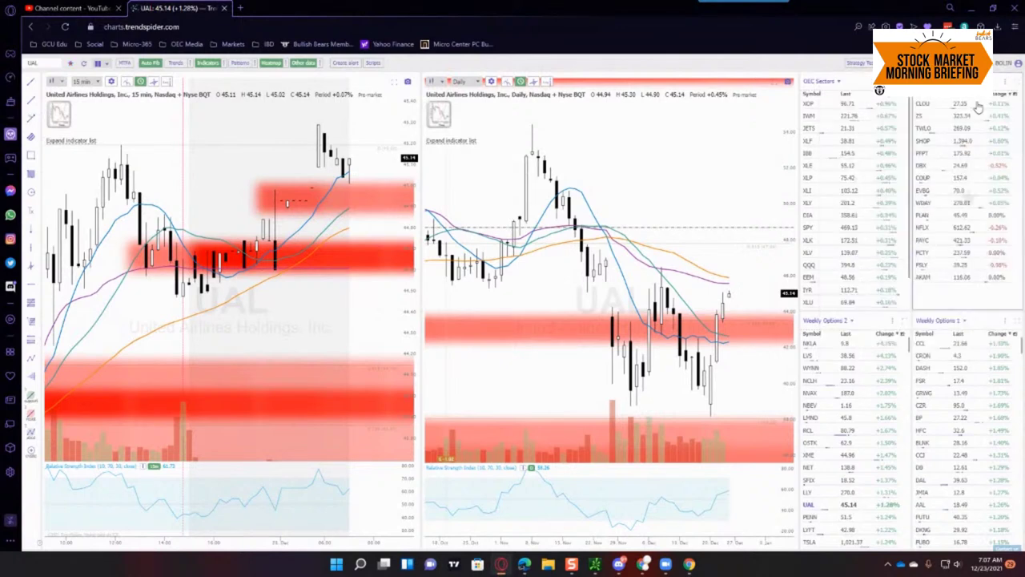
click(929, 81)
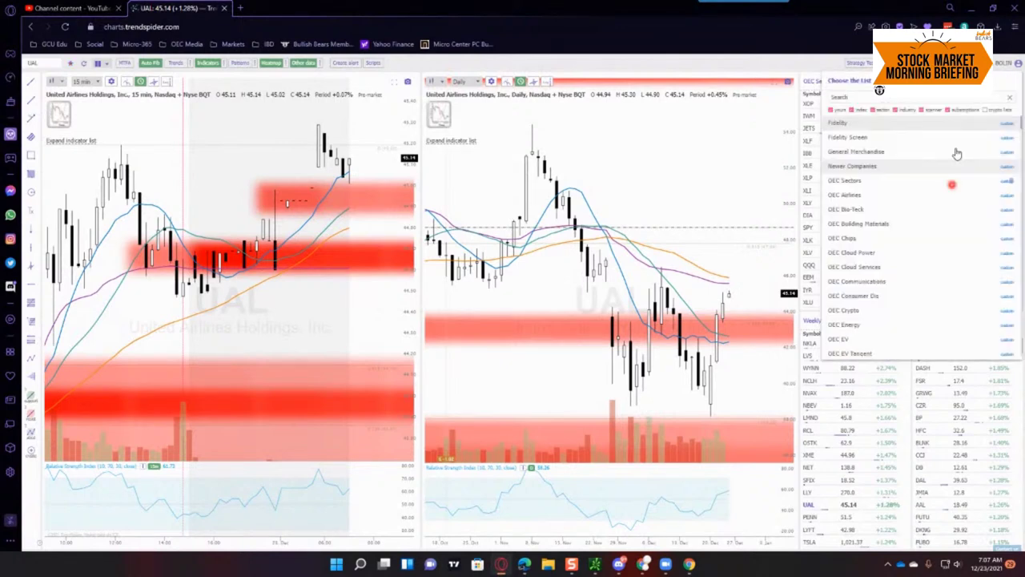
click(925, 236)
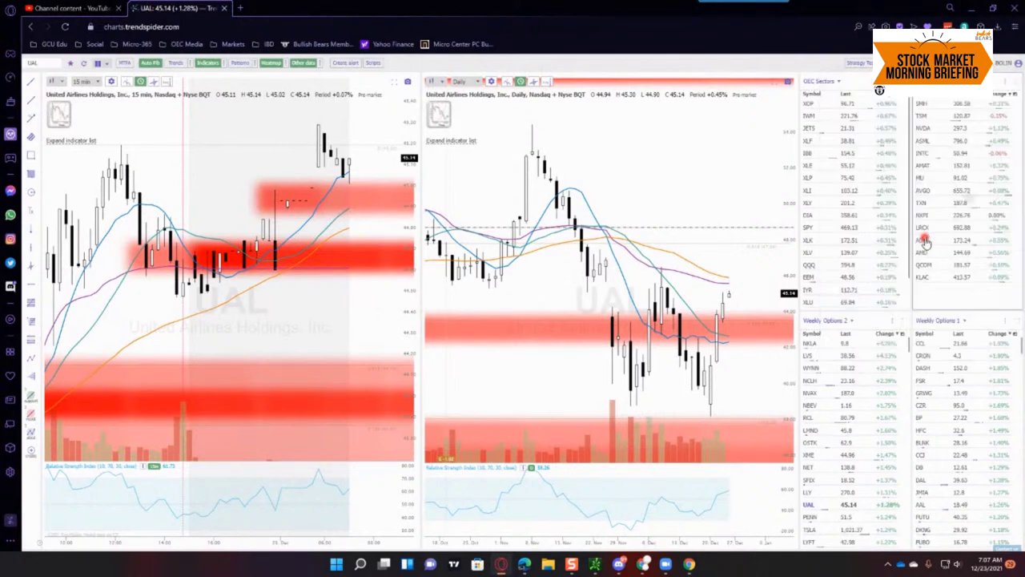
click(999, 94)
click(998, 95)
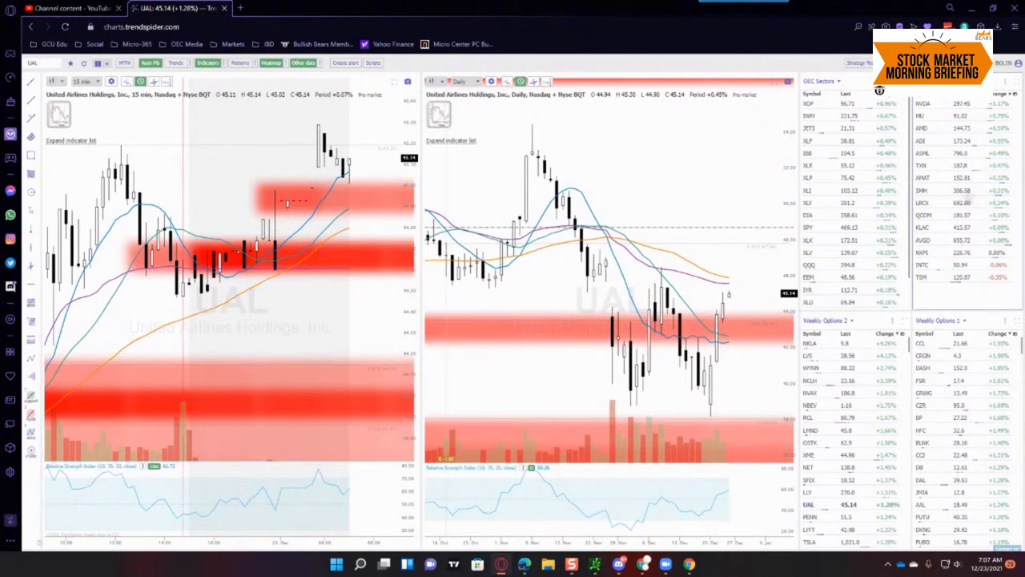
Step: Replace the OEC Chips watchlist with OEC Crypto, sort it by change with the highest first, and review the NXTD and NVDA charts
click(937, 81)
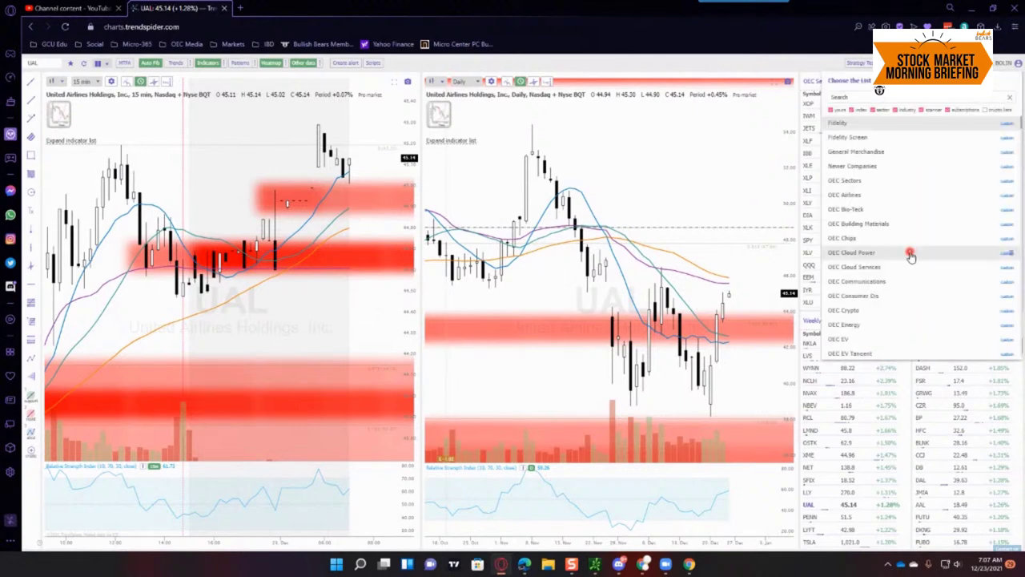
click(908, 314)
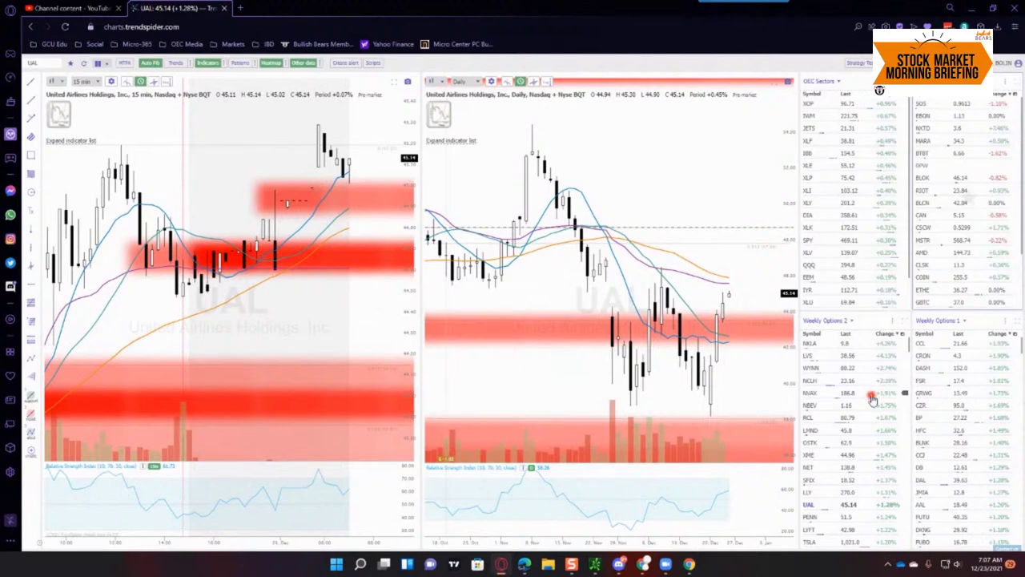
click(1000, 94)
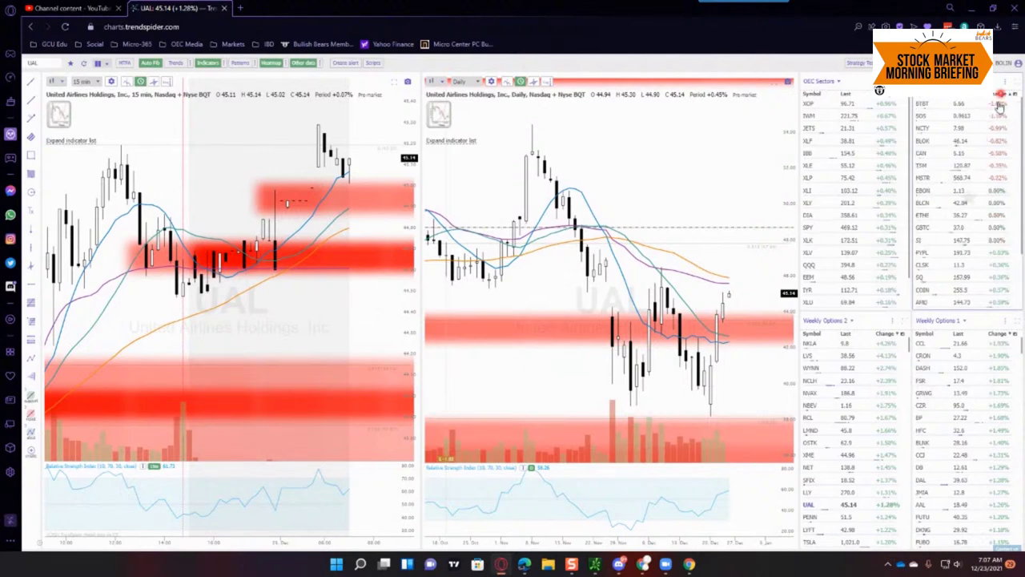
click(1000, 94)
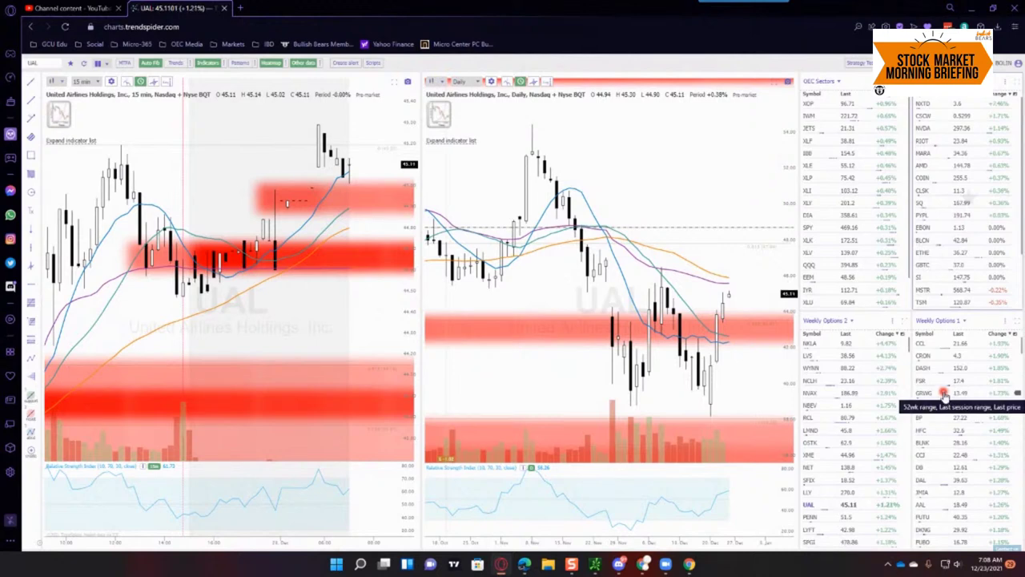
click(957, 104)
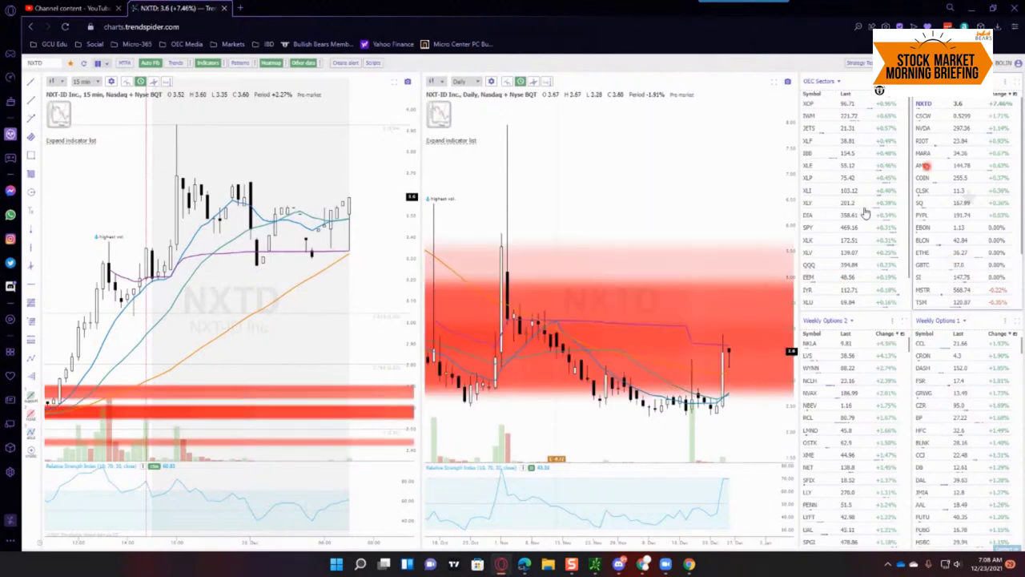
click(955, 128)
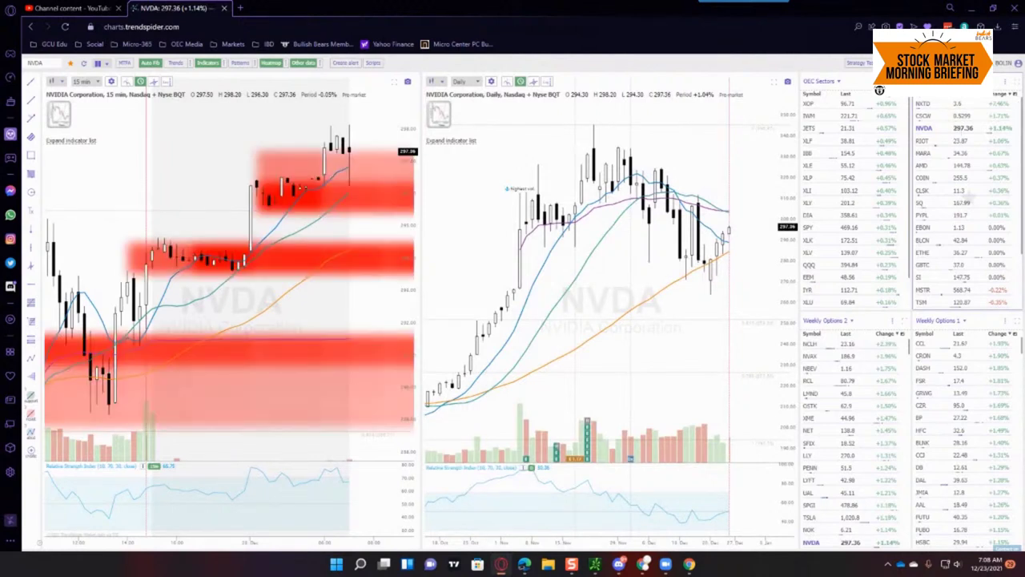
Step: Replace the OEC Crypto watchlist with OEC Financial and sort it by change, lowest first
click(952, 81)
scroll(945, 208, down, 3)
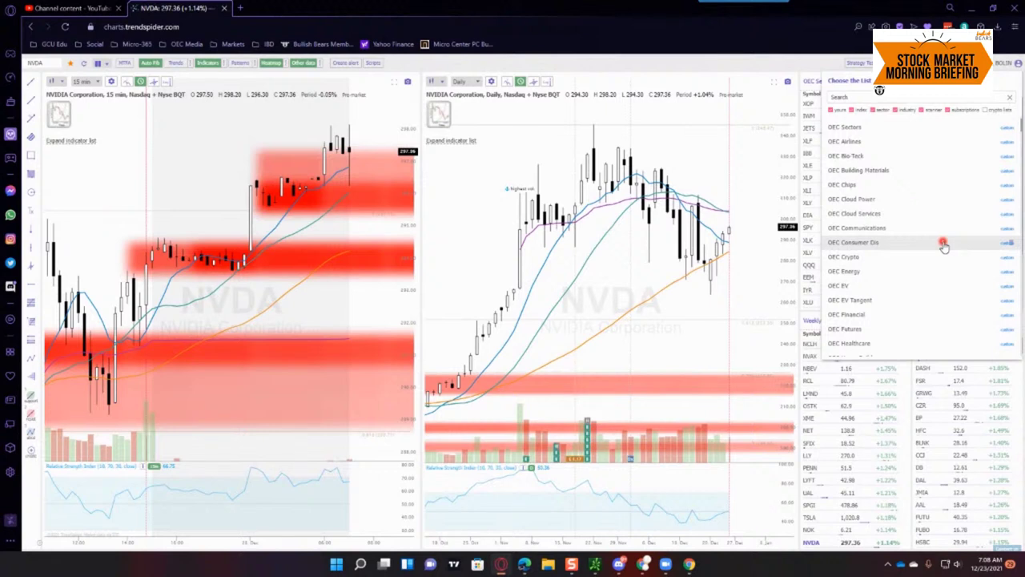
scroll(944, 245, down, 2)
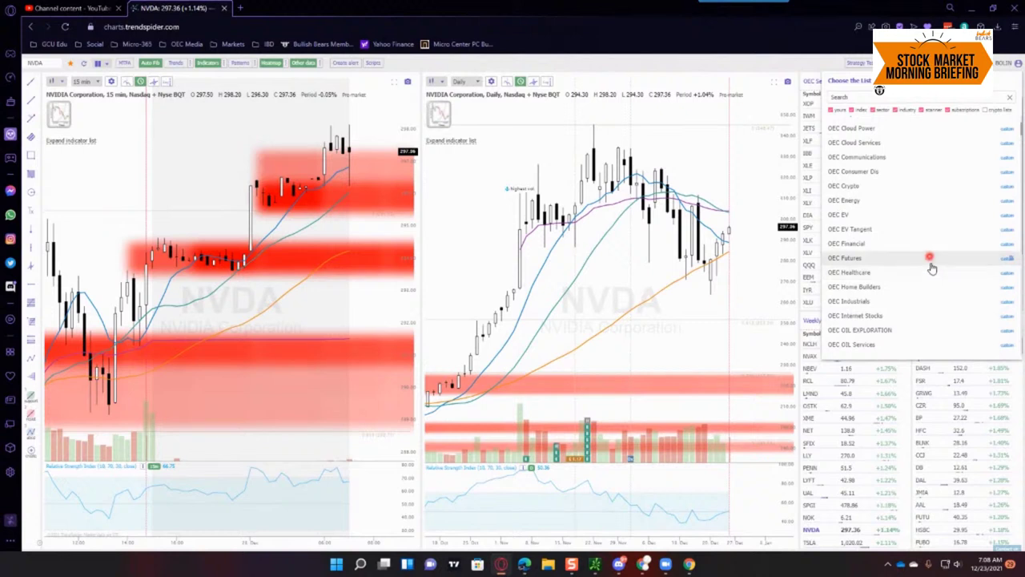
click(929, 252)
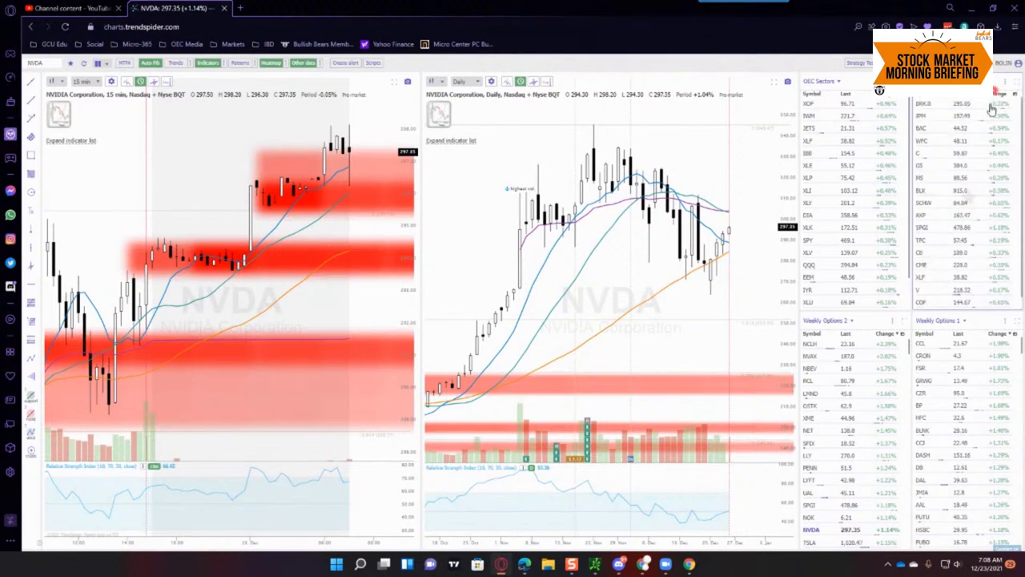
click(997, 95)
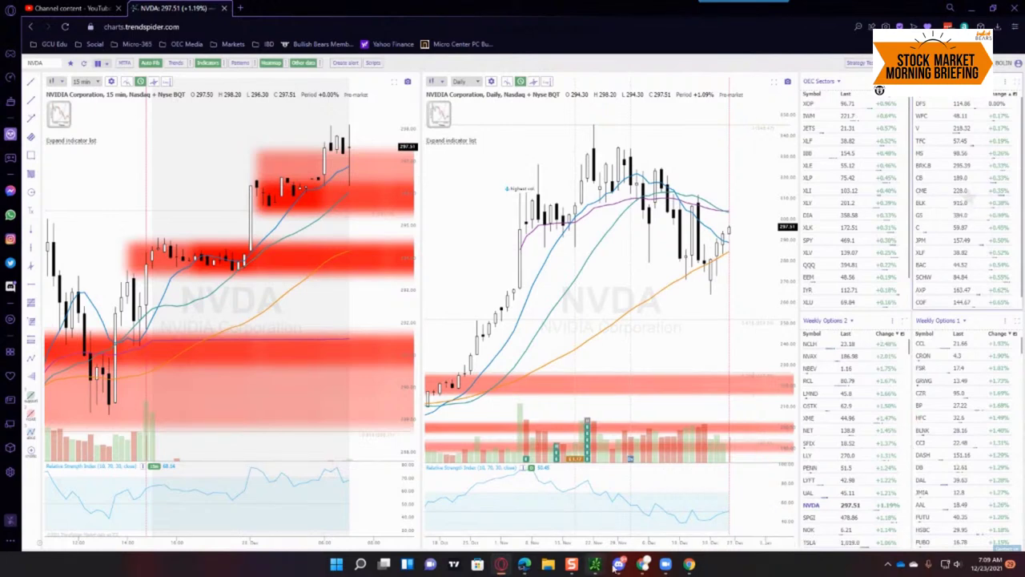
Step: Switch to thinkorswim, load SPX and expand its 23 DEC 21 weekly option chain
mouse_move(590, 566)
click(394, 510)
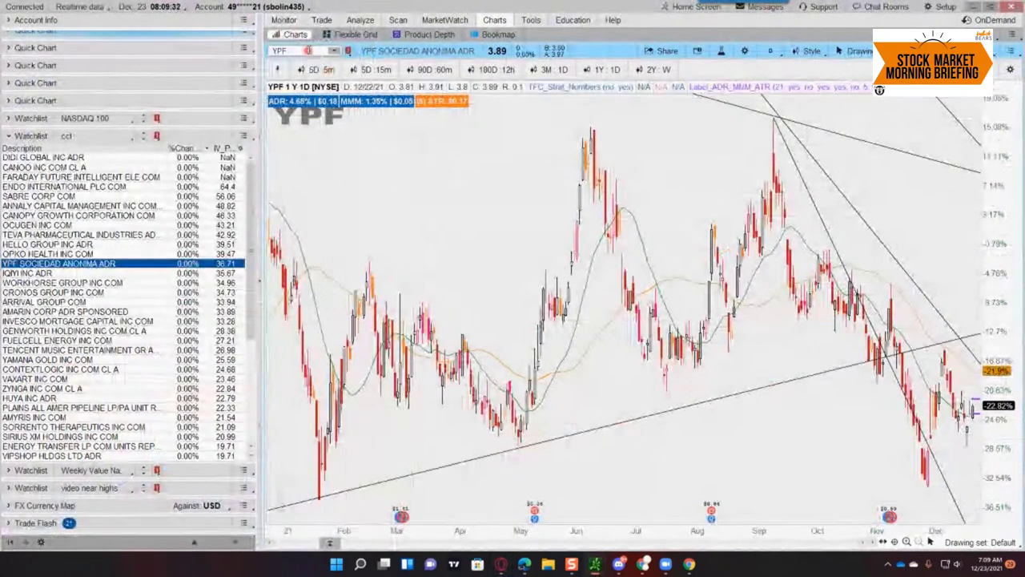
text(SPX)
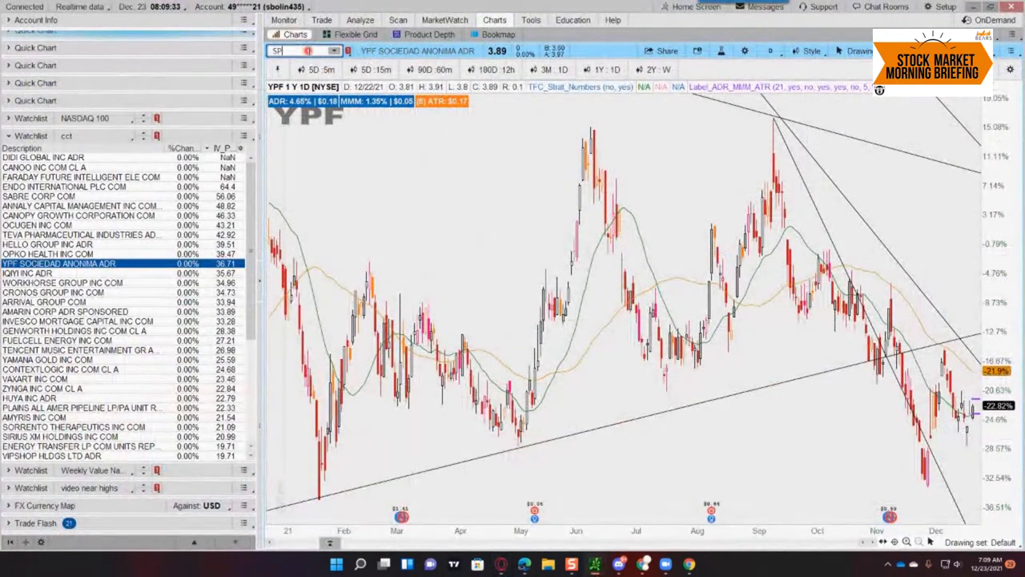
key(Return)
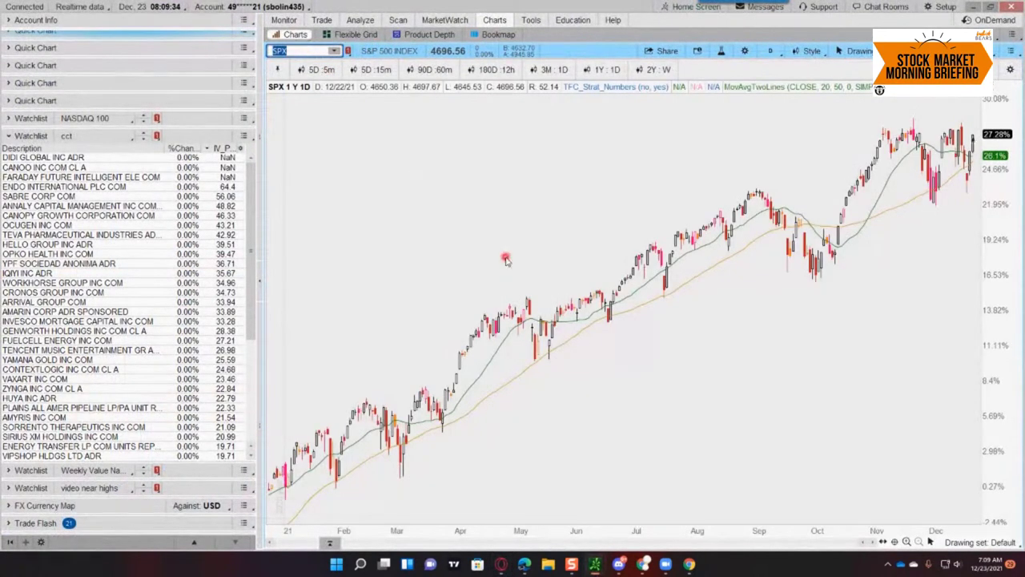
click(323, 21)
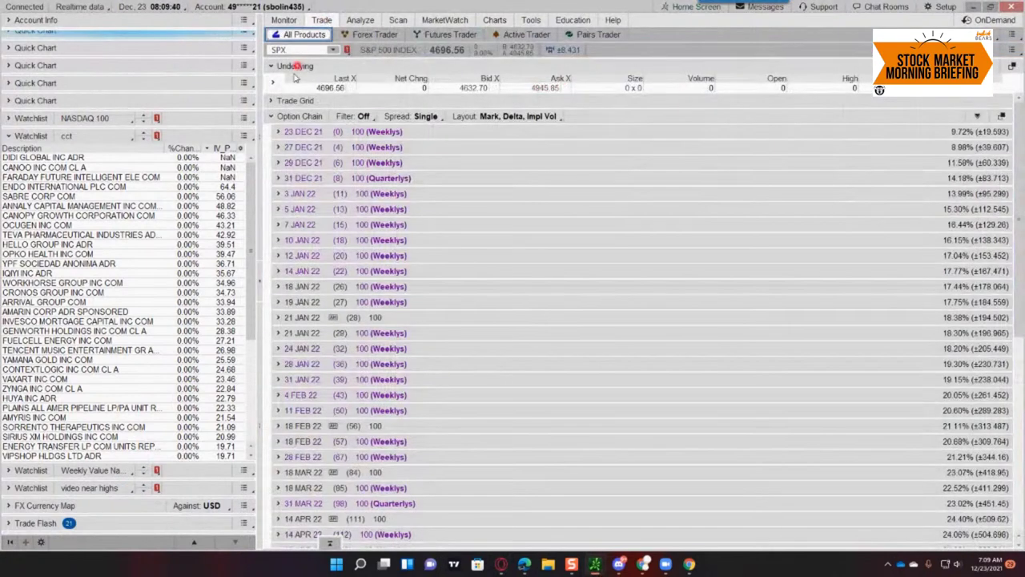
click(279, 133)
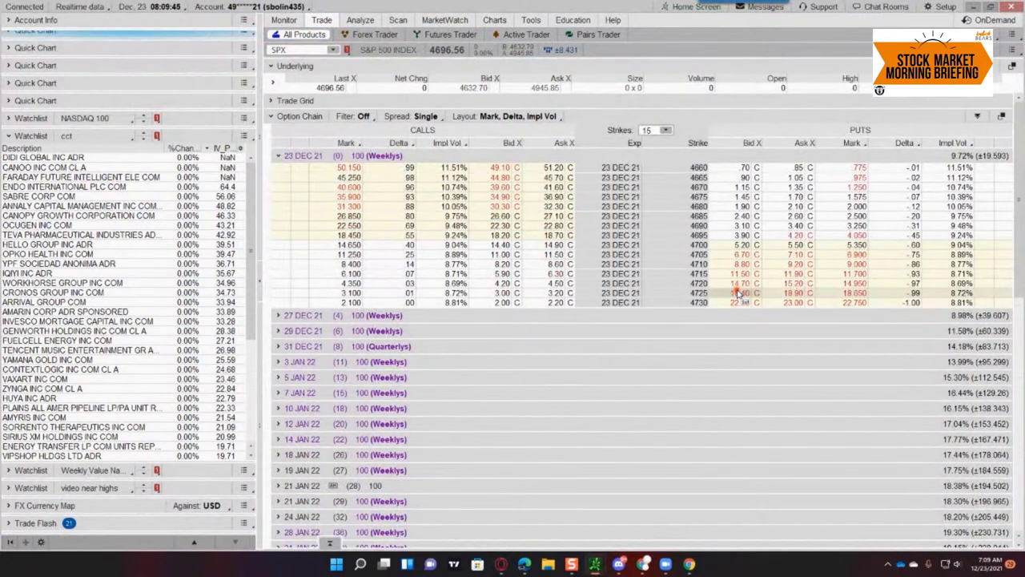
Step: Draft single-contract 23 DEC 21 SPX put credit spreads, first selling 4725 and buying 4675, and then selling 4680 and buying 4675
click(739, 294)
ctrl+click(795, 198)
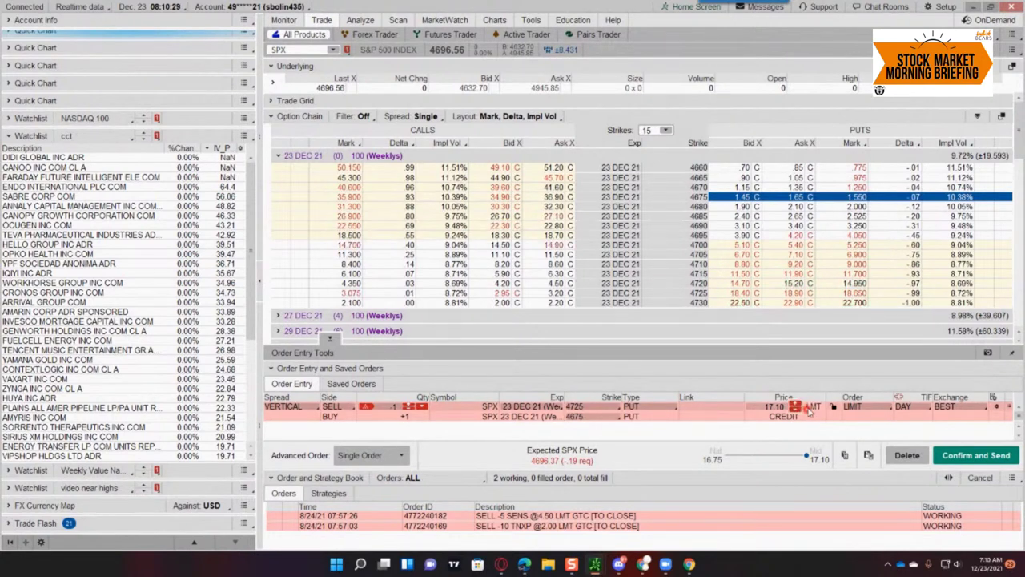
click(741, 207)
click(796, 197)
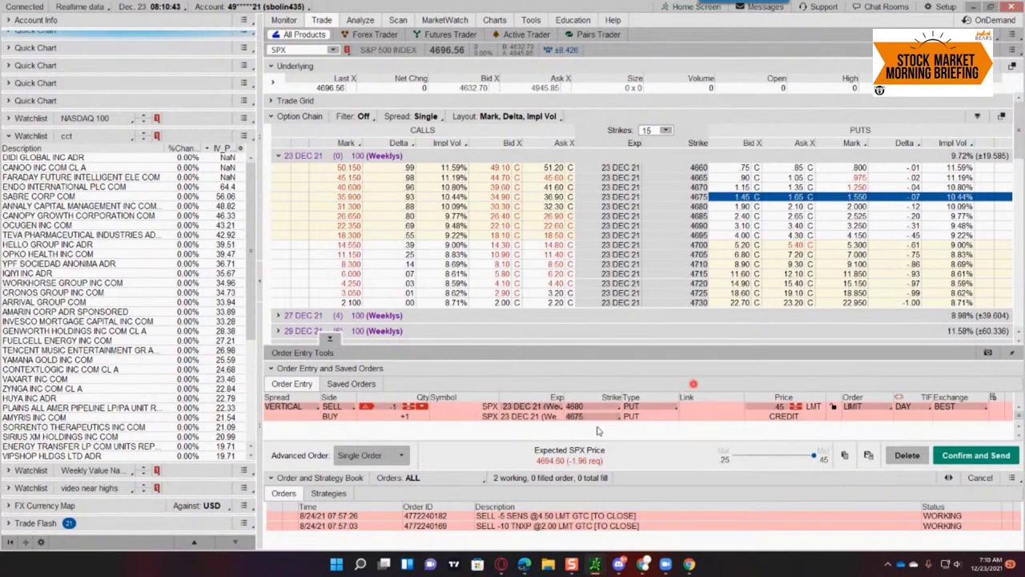
click(793, 410)
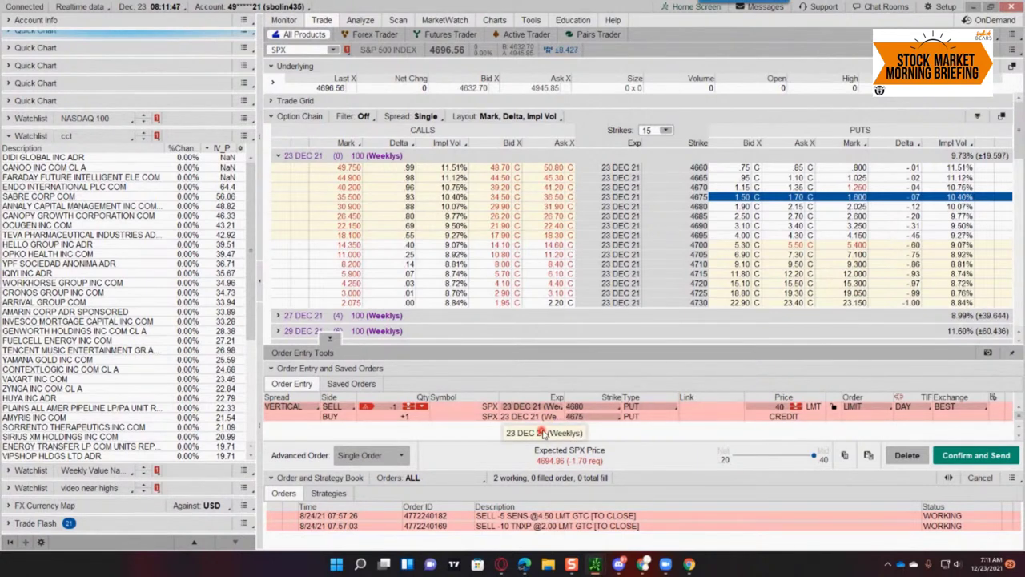
scroll(761, 389, down, 4)
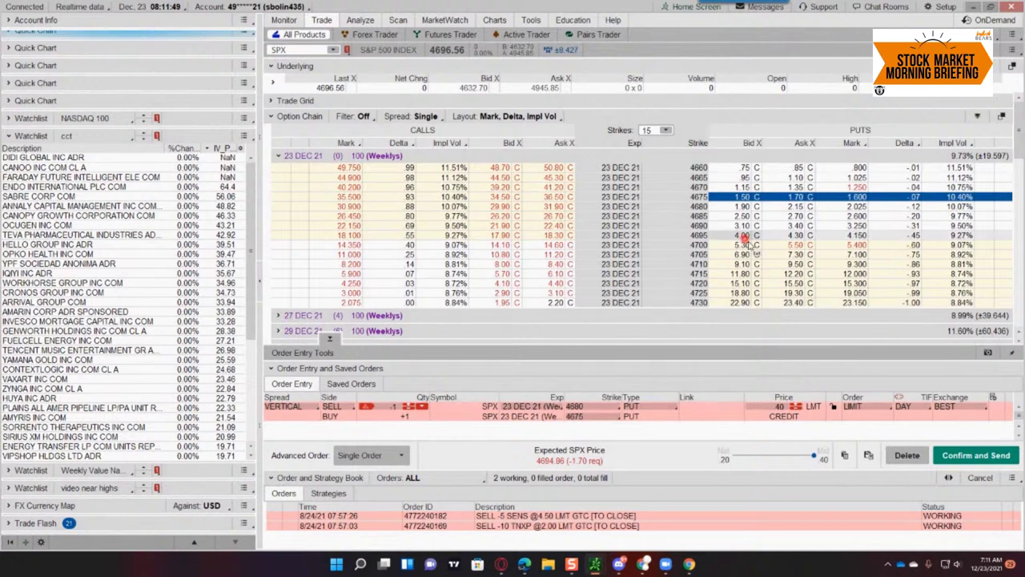
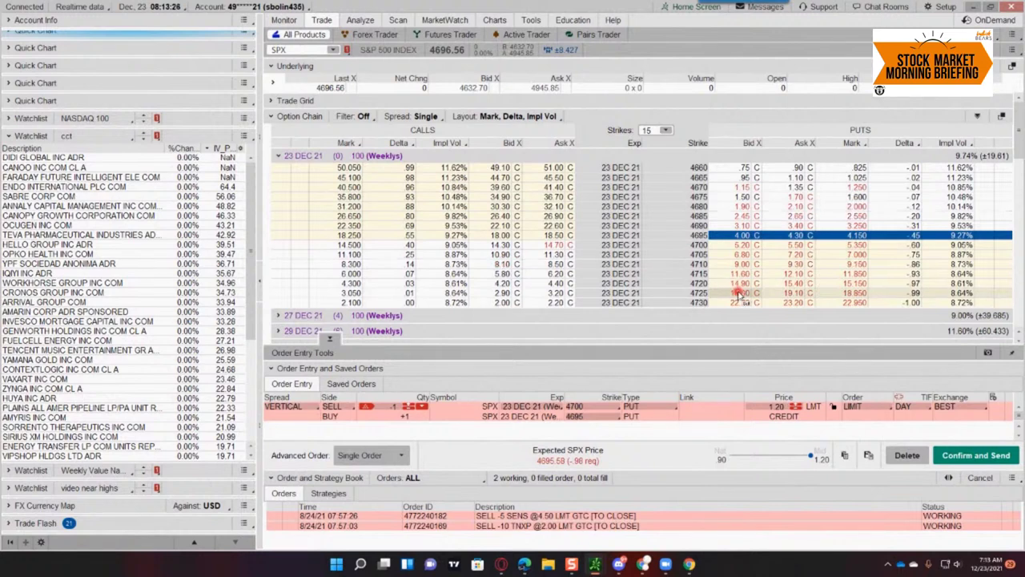
Step: Draft the SPX 4725/4675 and 4730/4680 put credit spreads for 23 DEC 21, and delete the unsent order
click(738, 293)
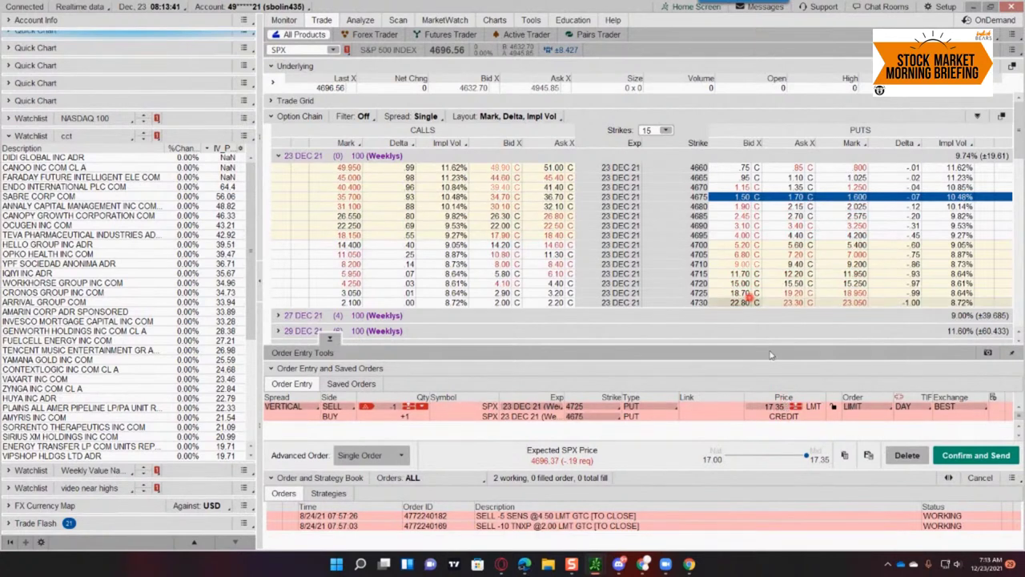
click(744, 304)
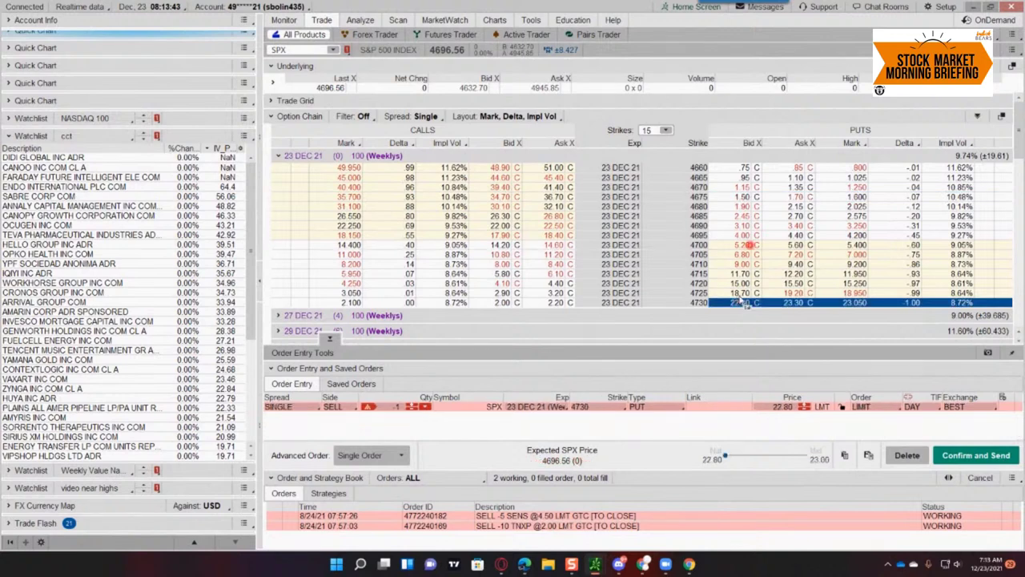
click(789, 210)
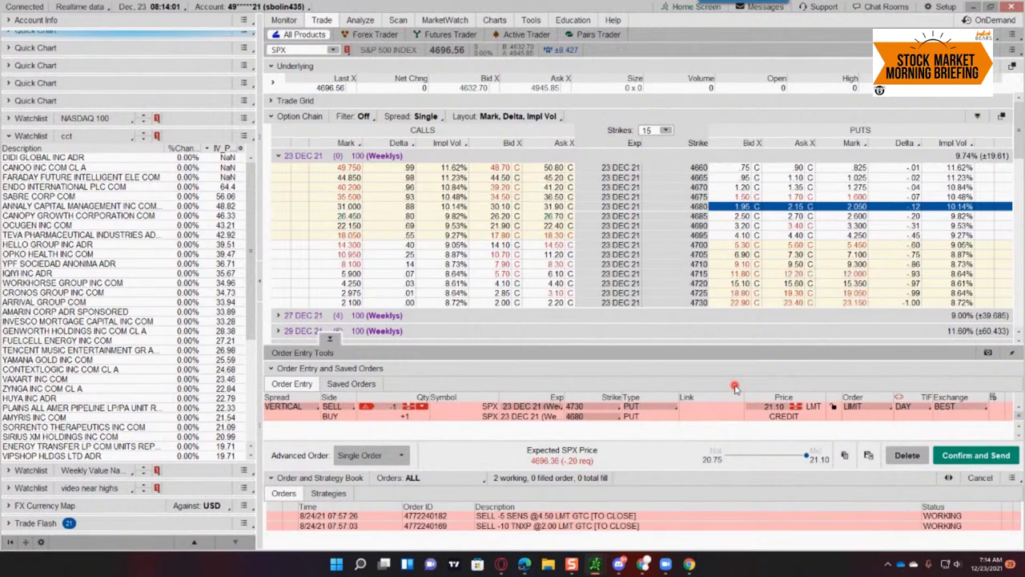
click(917, 458)
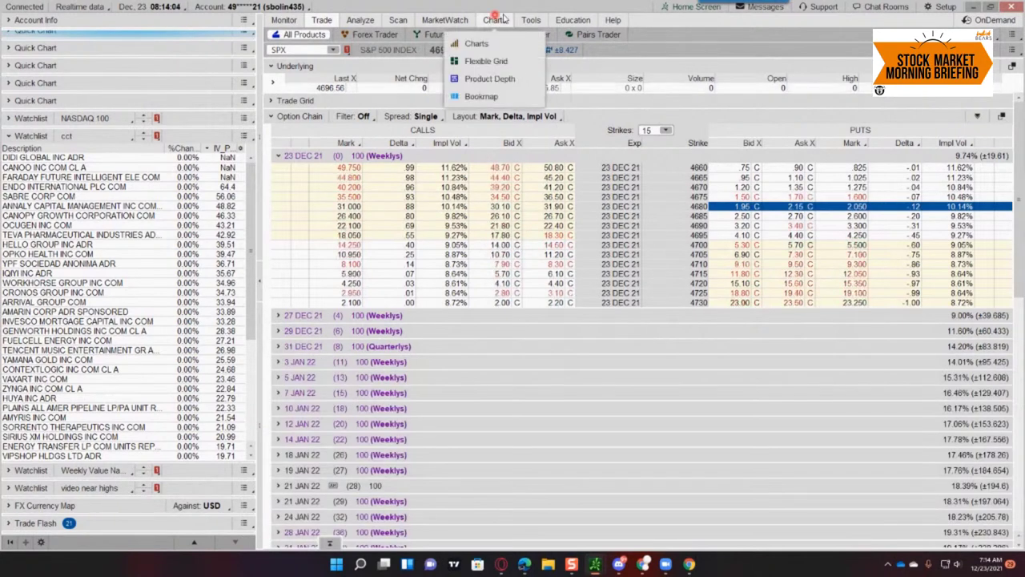
Step: Show the SPX five-day 5-minute chart and draw one ellipse above and one below the shaded range near 11:00 to 12:00
click(495, 22)
click(316, 70)
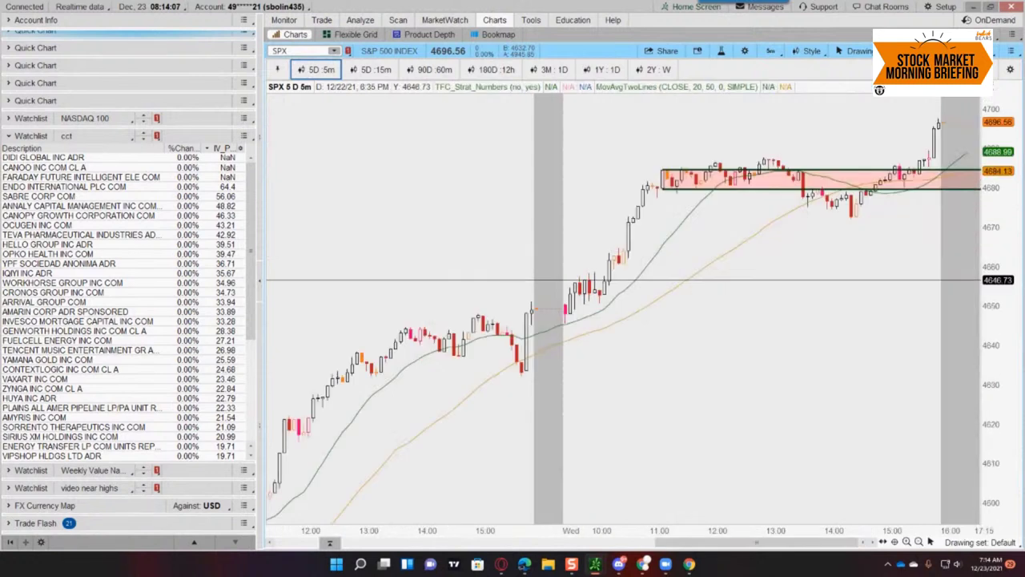
right_click(595, 123)
click(617, 195)
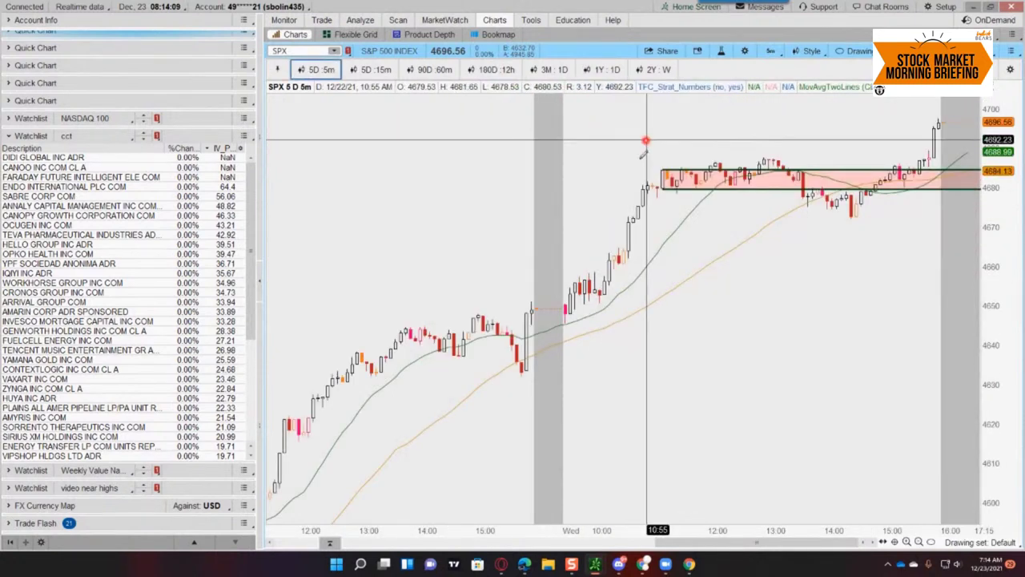
drag(649, 134, 693, 158)
click(757, 245)
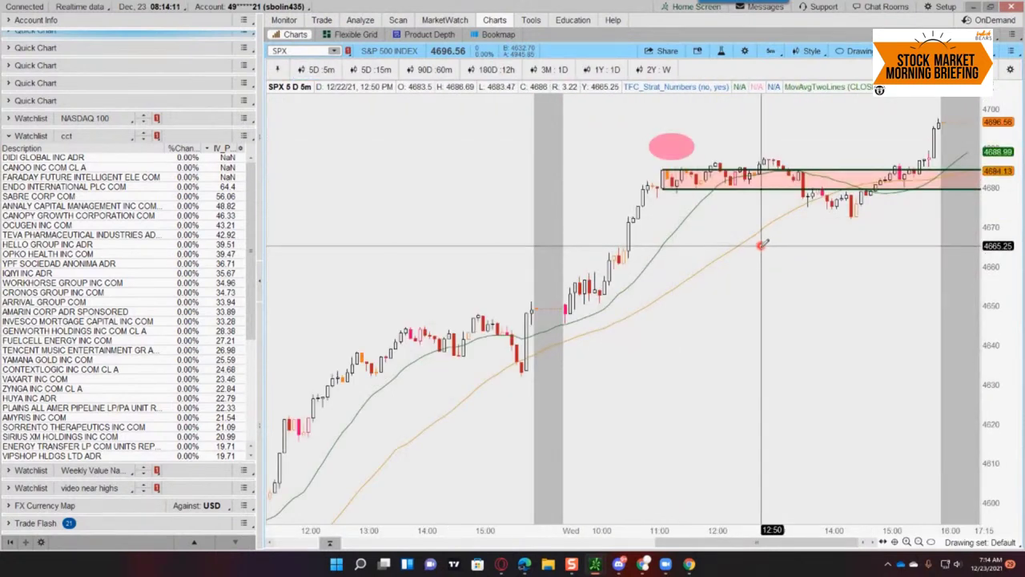
drag(723, 219, 683, 235)
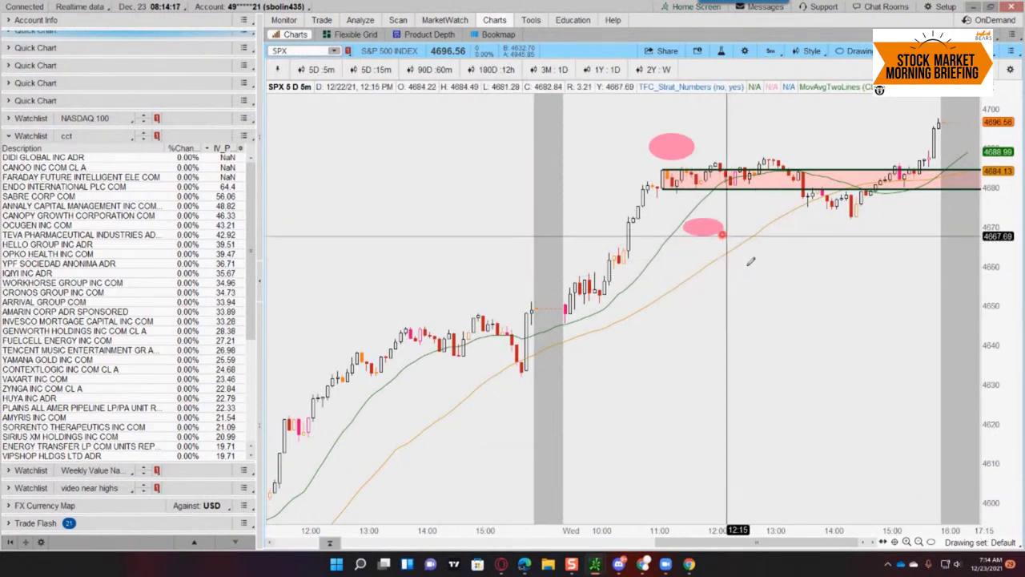
Step: Cross out both ellipses around the shaded range with two intersecting trendlines each, and return to the pointer
right_click(698, 227)
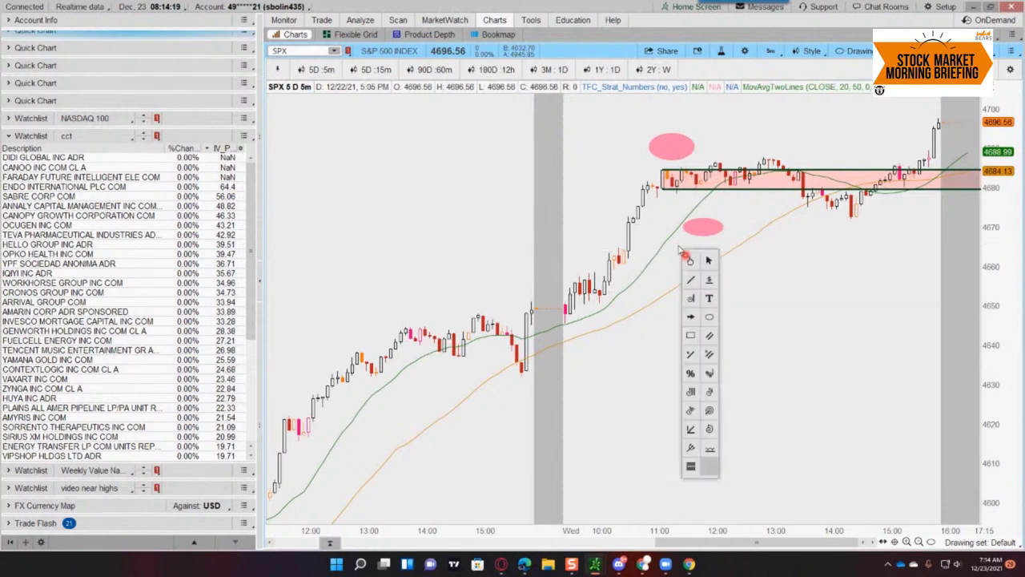
key(Escape)
mouse_move(687, 241)
mouse_down()
mouse_move(718, 212)
mouse_move(704, 228)
mouse_move(726, 244)
mouse_up()
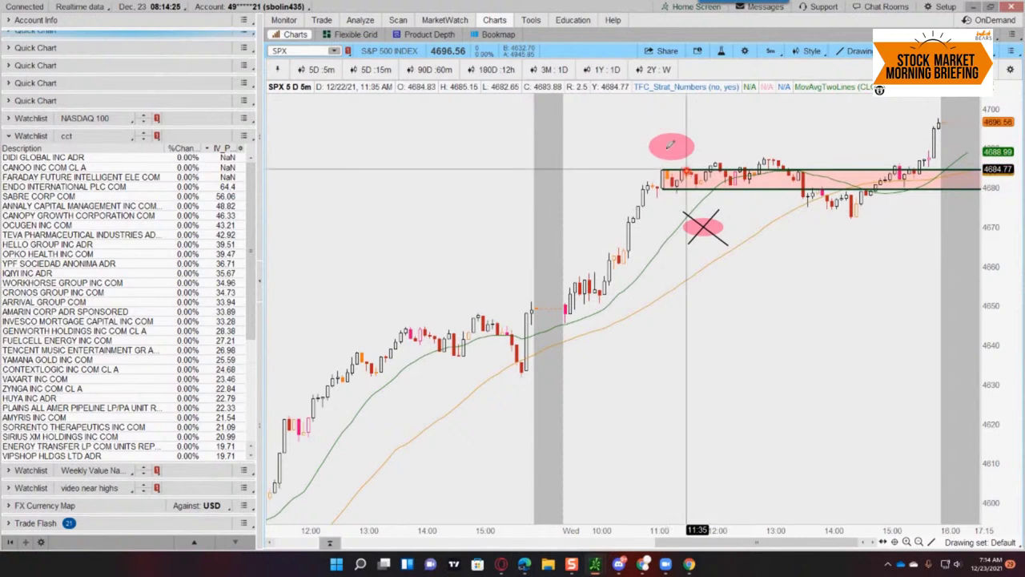
drag(657, 124, 685, 172)
drag(693, 120, 642, 173)
middle_click(785, 349)
click(792, 370)
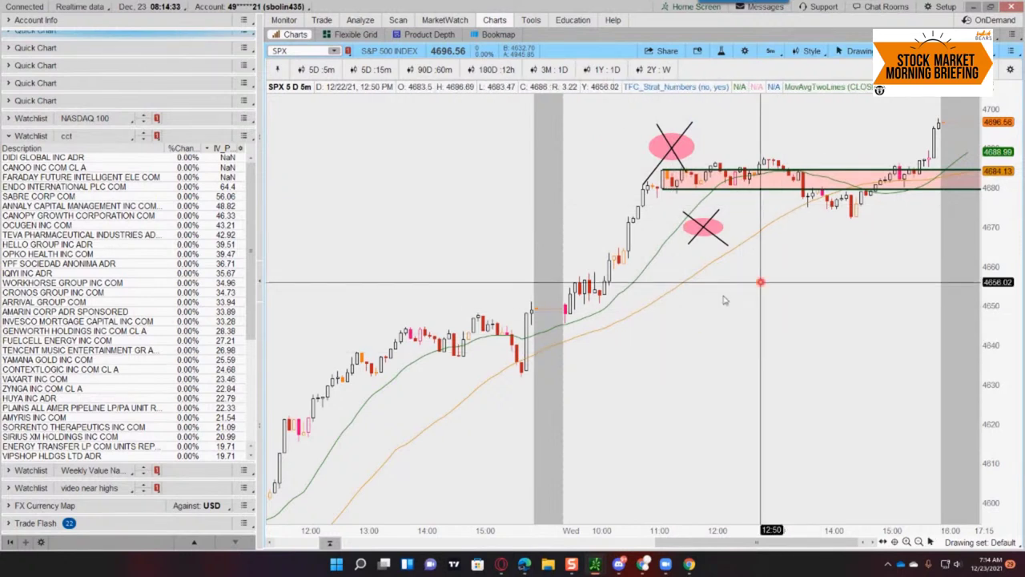
drag(779, 361, 780, 364)
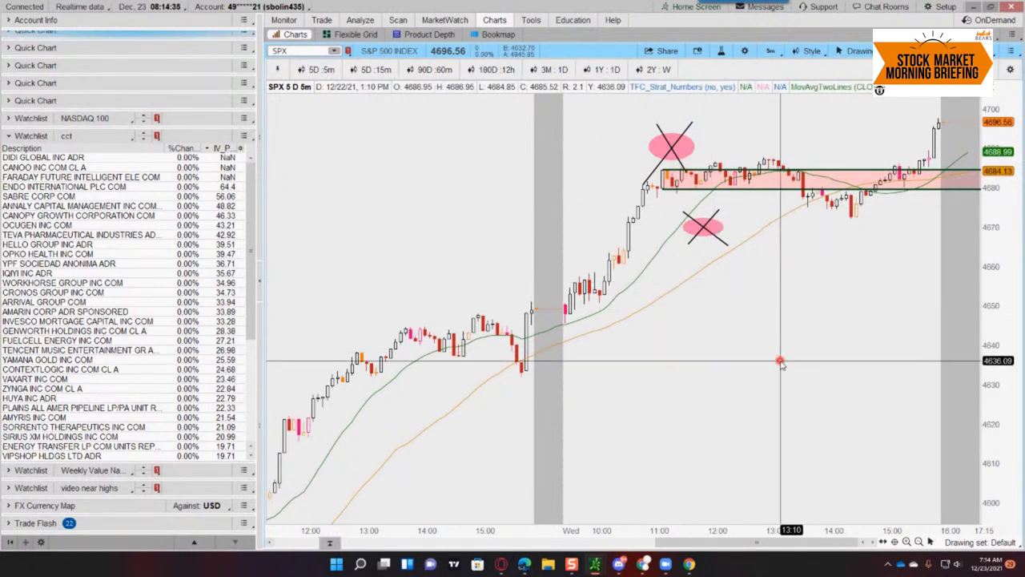
drag(781, 364, 781, 363)
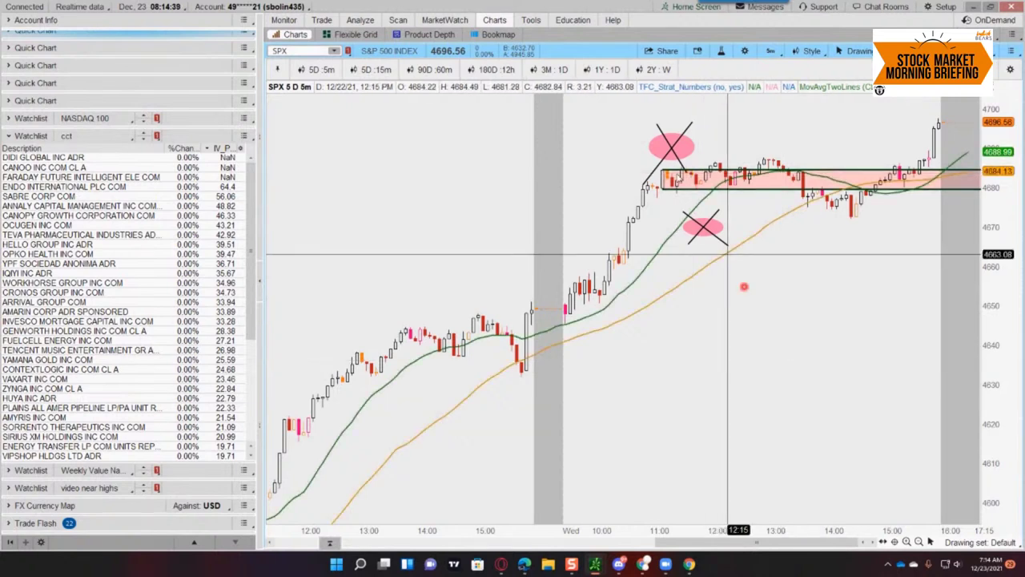
right_click(833, 353)
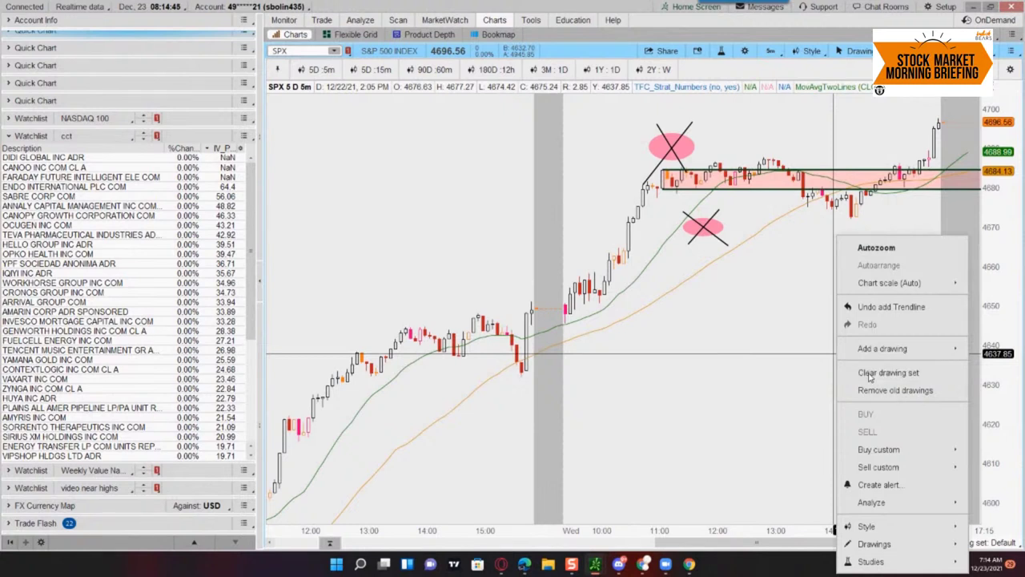
click(757, 237)
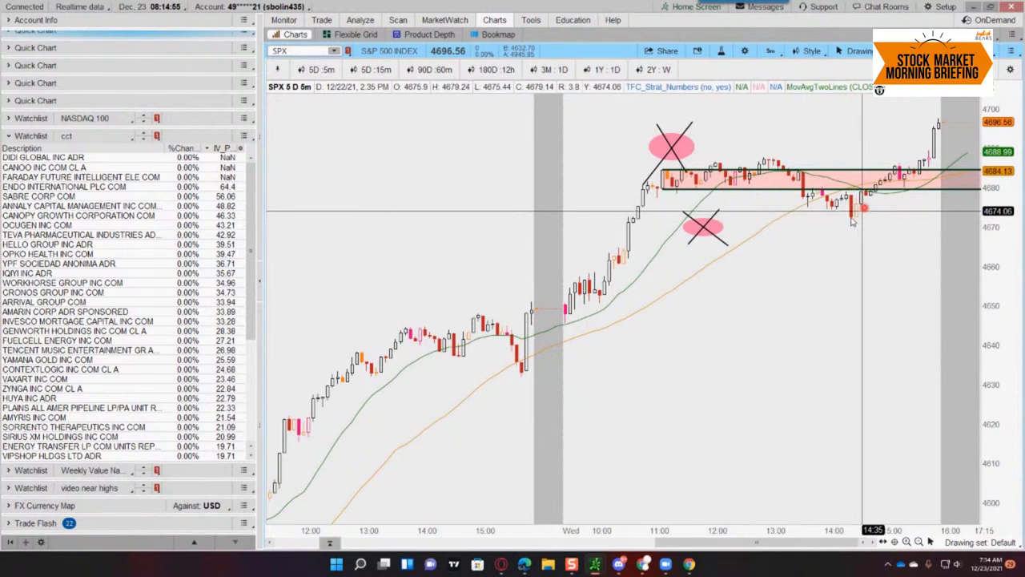
Step: Move the lower ellipse under the shaded range near 13:00 at about 4675, and then beside the candles near 10:00 at about 4652
click(695, 238)
mouse_move(695, 238)
mouse_down()
mouse_move(697, 222)
mouse_move(787, 202)
mouse_move(753, 177)
mouse_move(757, 209)
mouse_up()
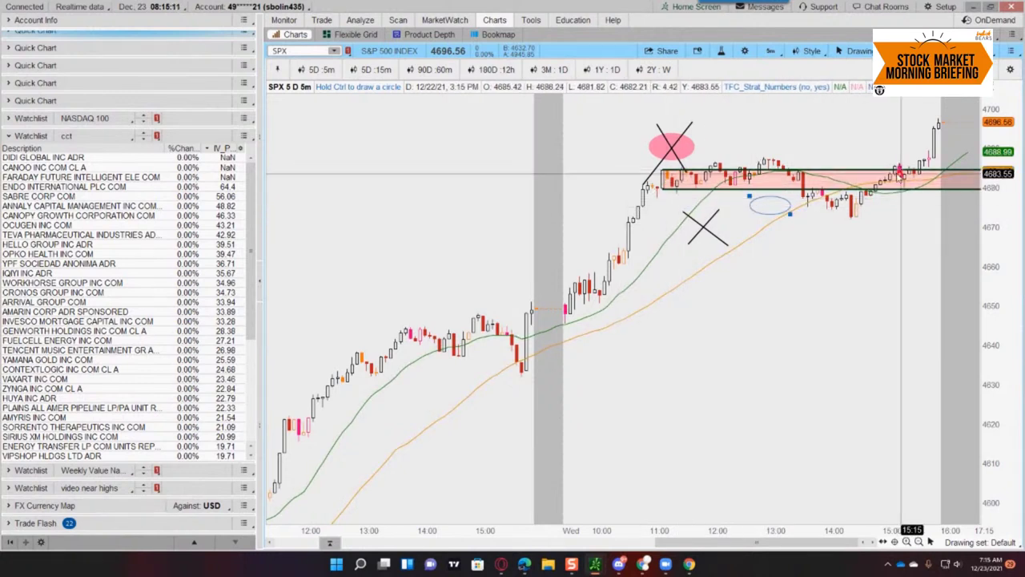
click(789, 302)
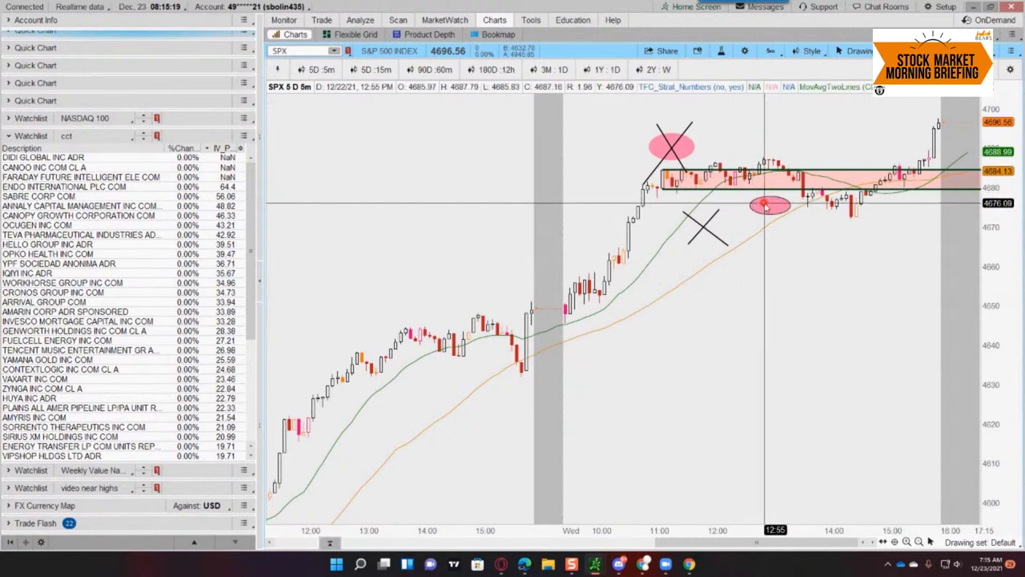
drag(764, 205, 607, 302)
click(644, 370)
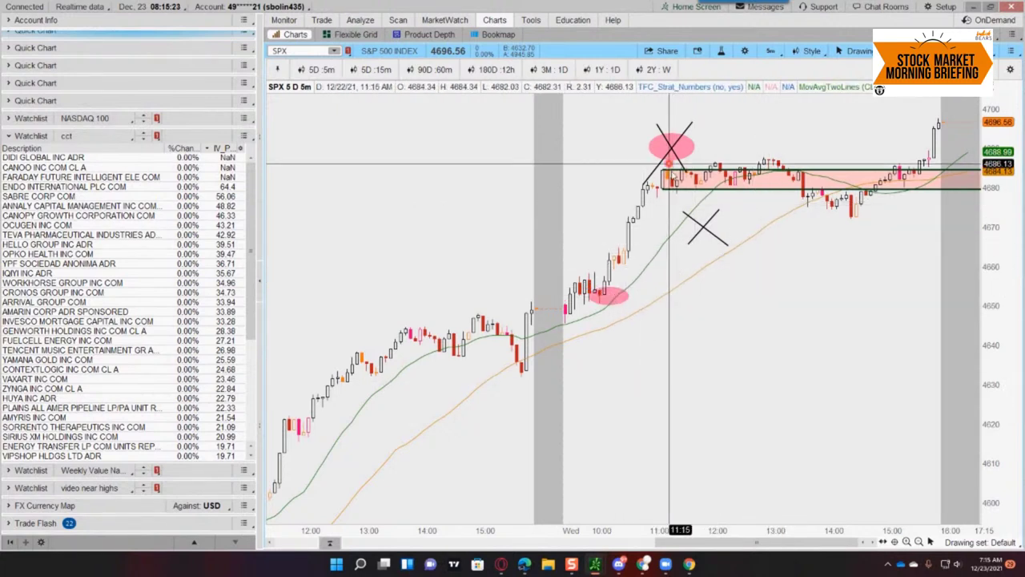
Step: Move the ellipse onto the rising candles near 10:30 at about 4666, and then into empty chart space near 10:00 at about 4626
click(599, 297)
drag(599, 297, 622, 241)
click(658, 371)
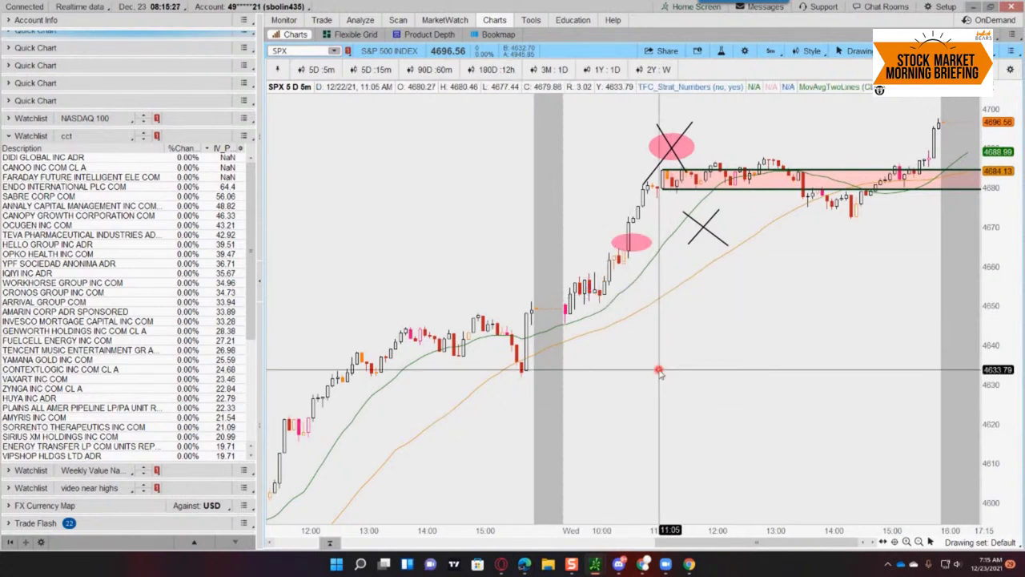
click(631, 243)
drag(631, 244, 592, 390)
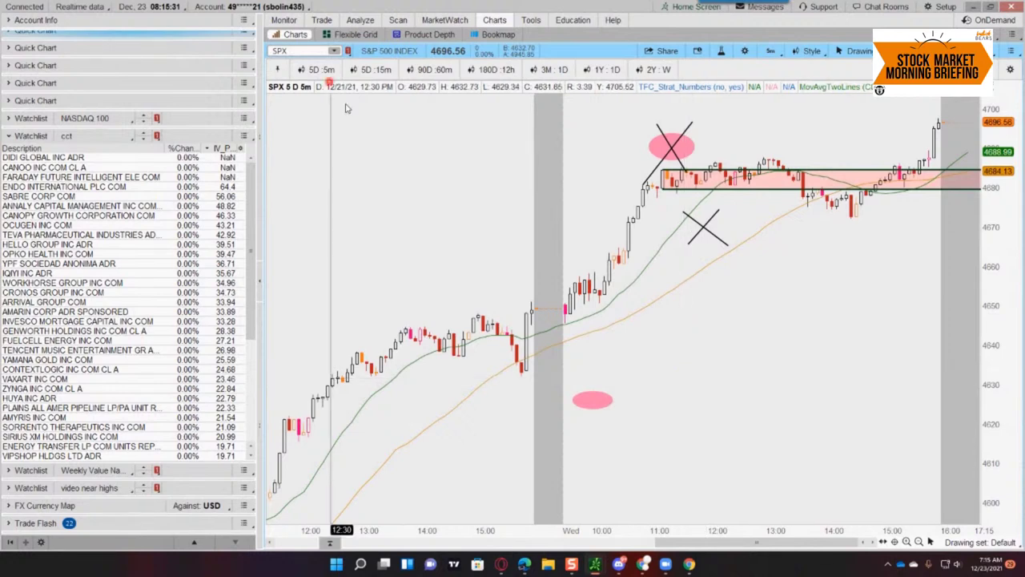
Step: Draft a single-contract 23 DEC 21 SPX put credit spread, selling the 4685 strike and buying the 4675 strike
click(322, 20)
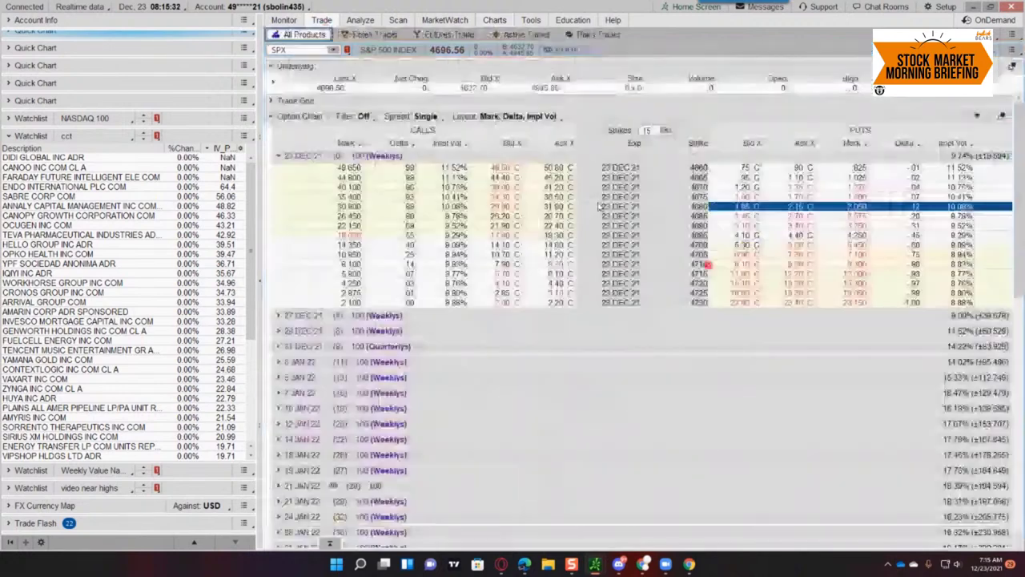
click(755, 216)
ctrl+click(792, 197)
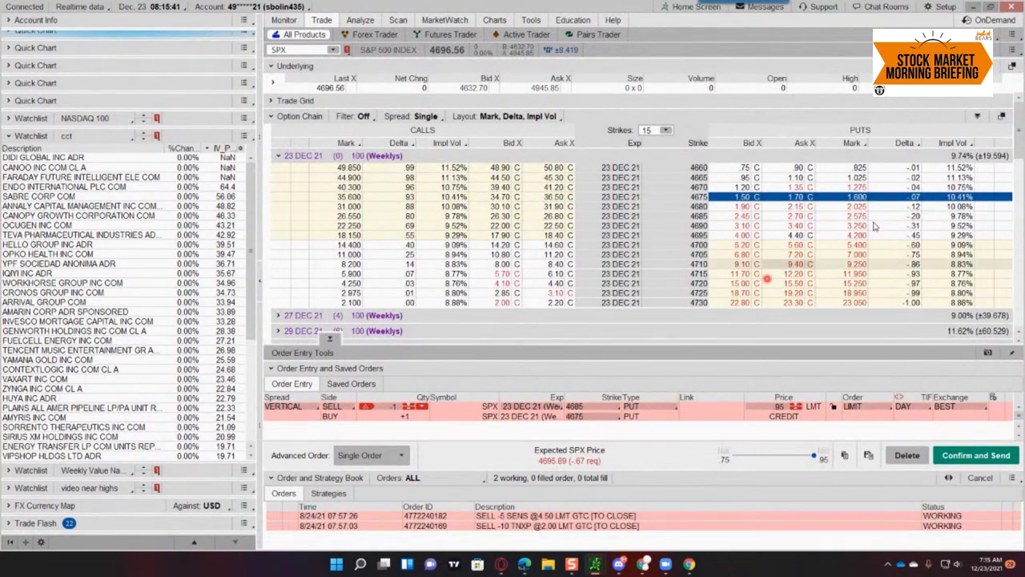
click(725, 226)
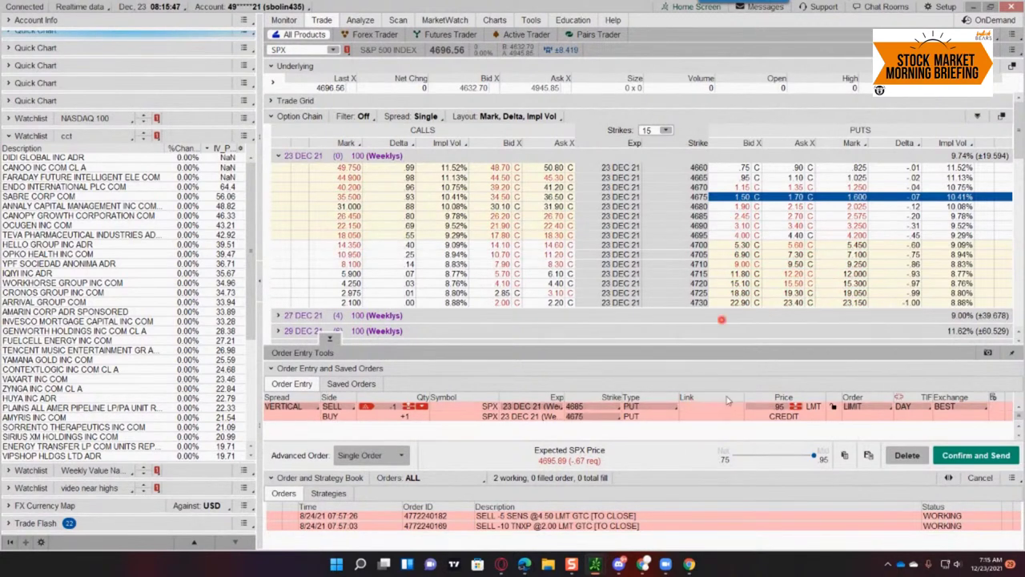
click(744, 226)
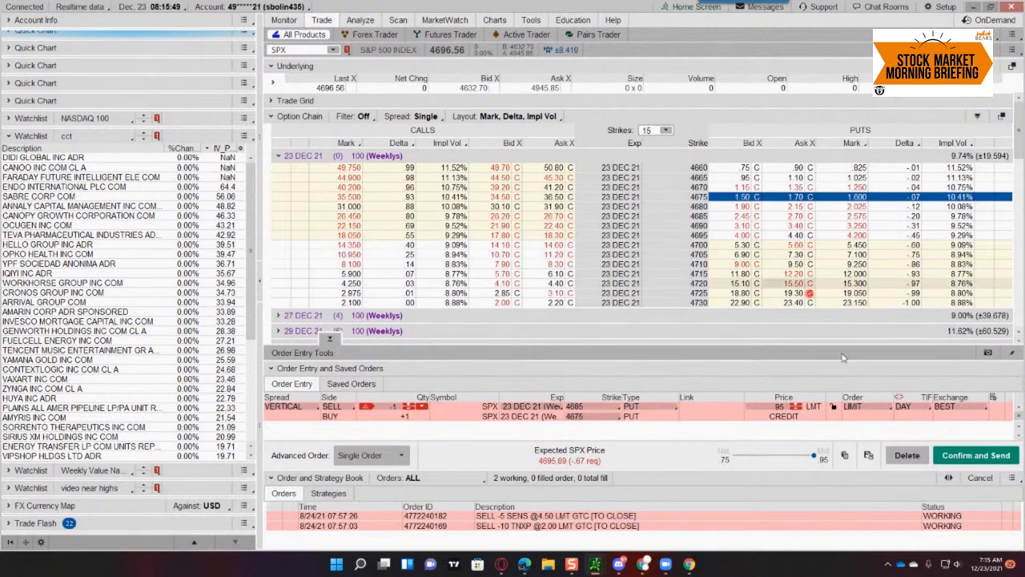
click(765, 418)
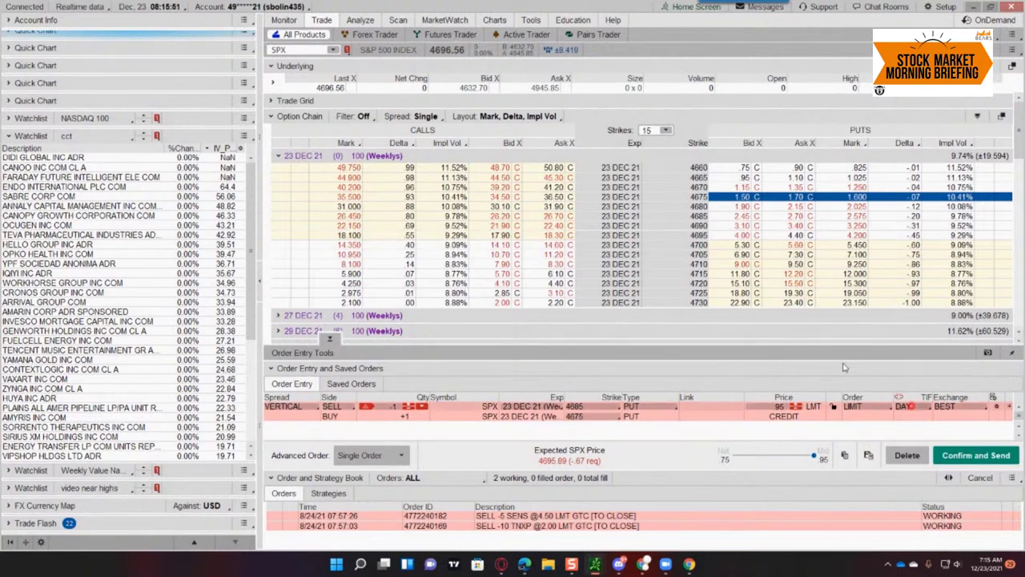
click(795, 418)
click(755, 265)
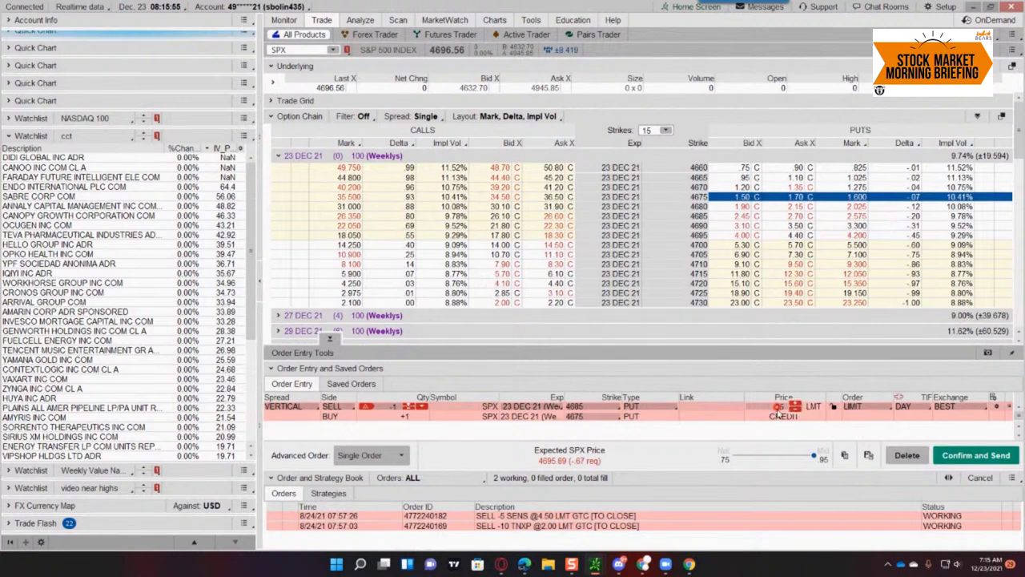
Step: Return to the SPX chart, move the ellipse to about 4650 under the candles near 10:35, and clear the whole drawing set
click(494, 20)
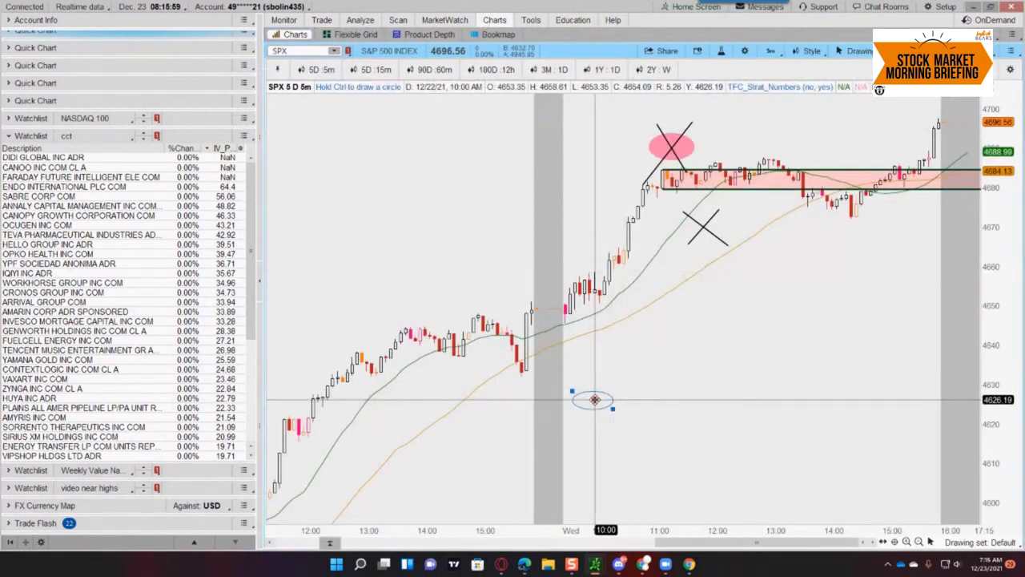
drag(616, 297, 656, 314)
click(664, 354)
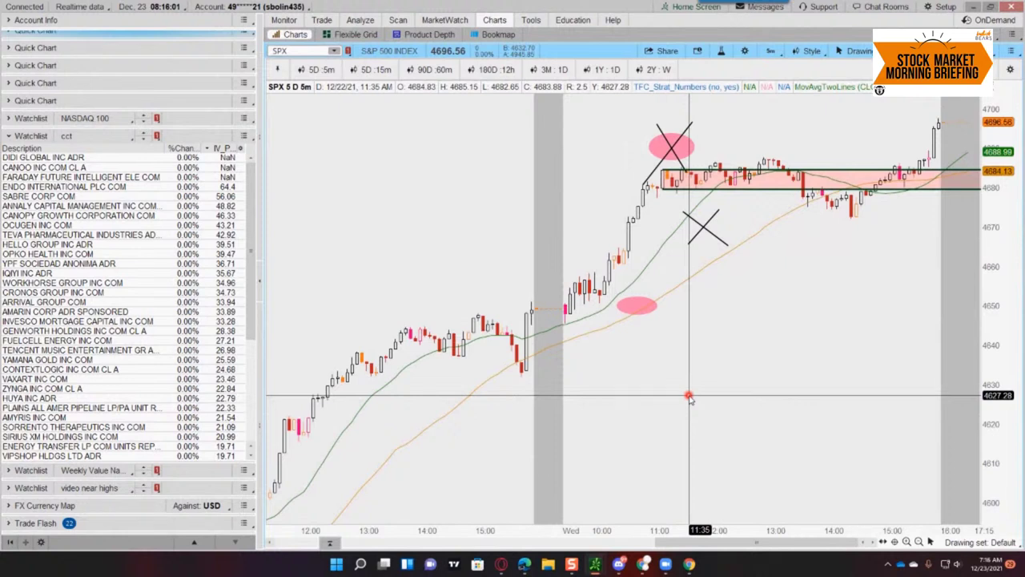
right_click(673, 323)
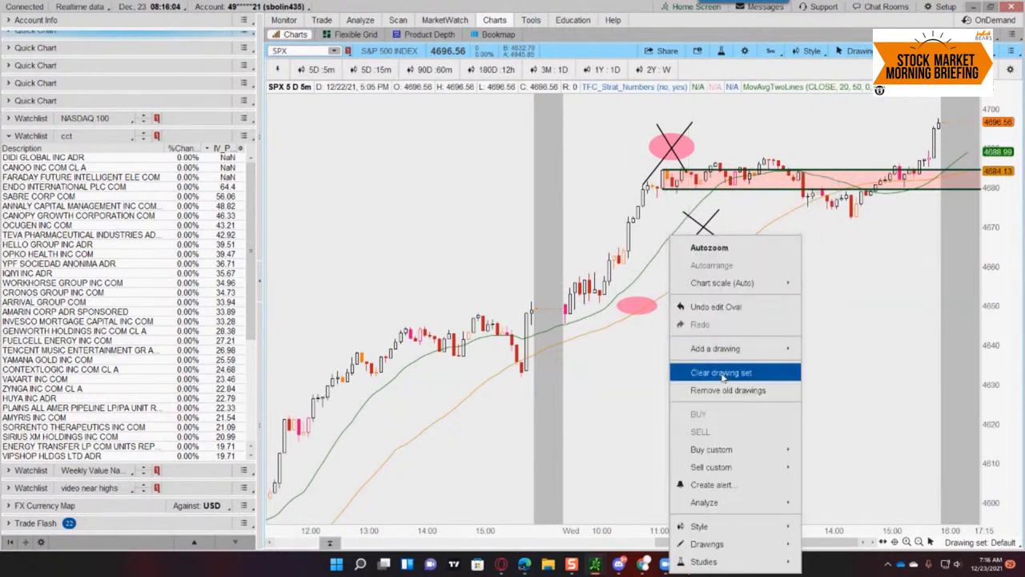
click(713, 371)
click(555, 74)
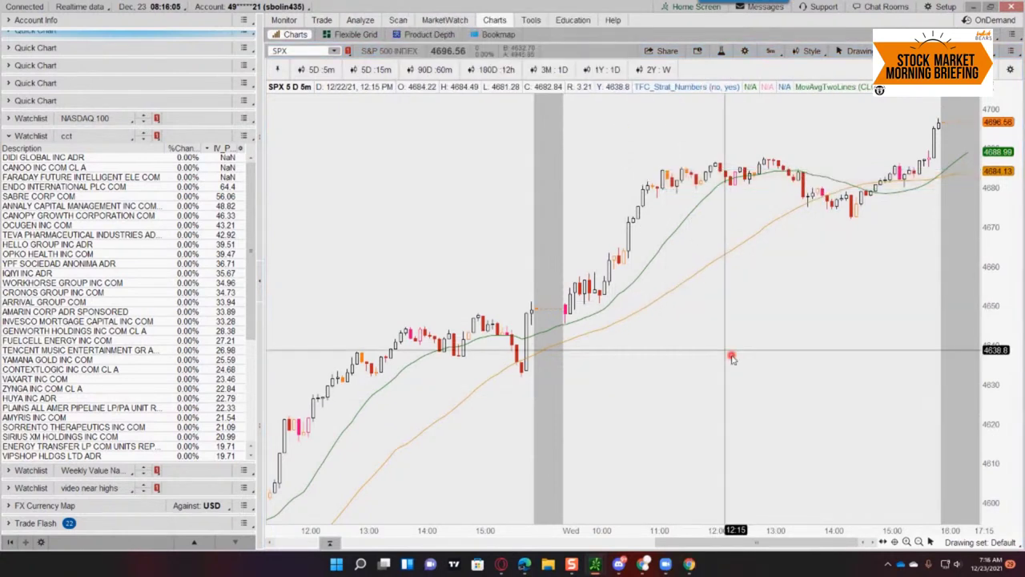
Step: Show the five-day 5-minute chart for XSP, and then for NDX
click(305, 52)
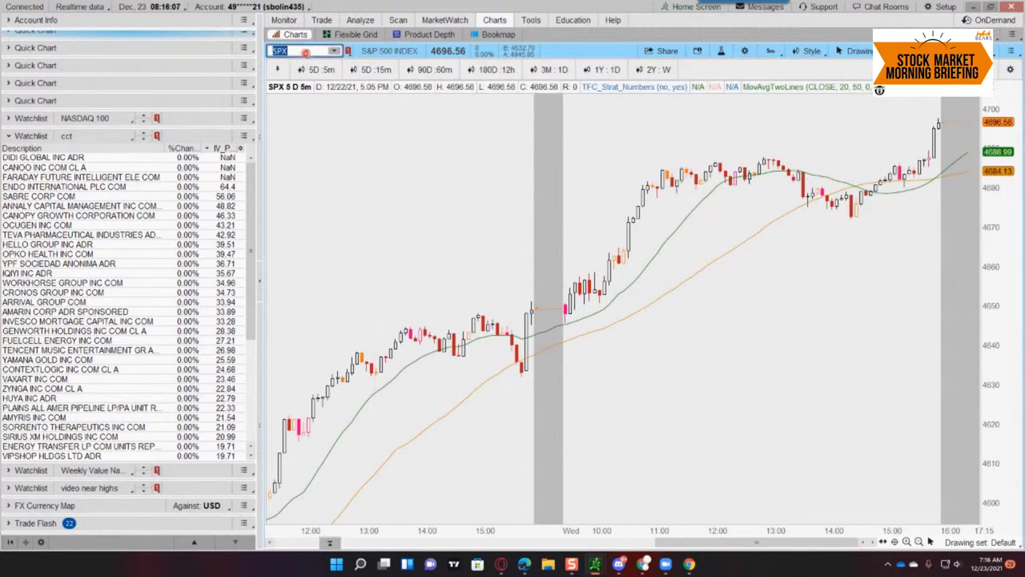
text(XSP)
key(Return)
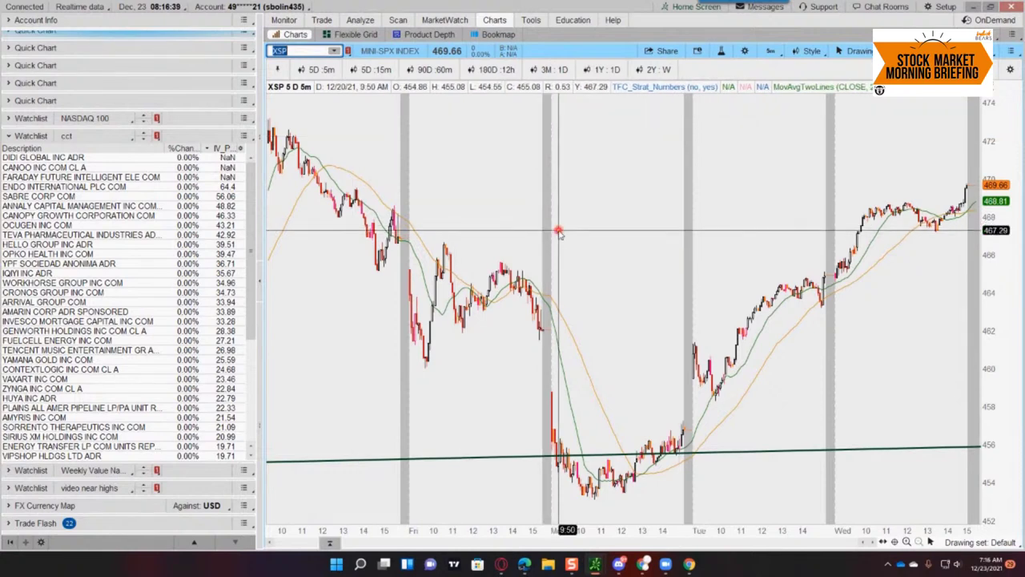
text(NDX)
key(Return)
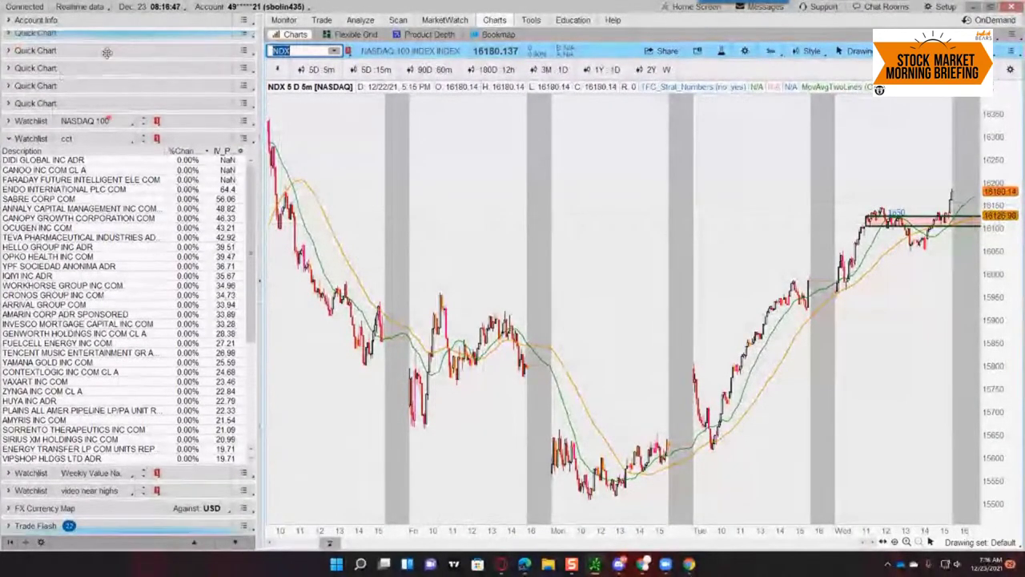
Step: Show the XND five-day 5-minute chart and dismiss the symbol suggestions
scroll(104, 277, up, 5)
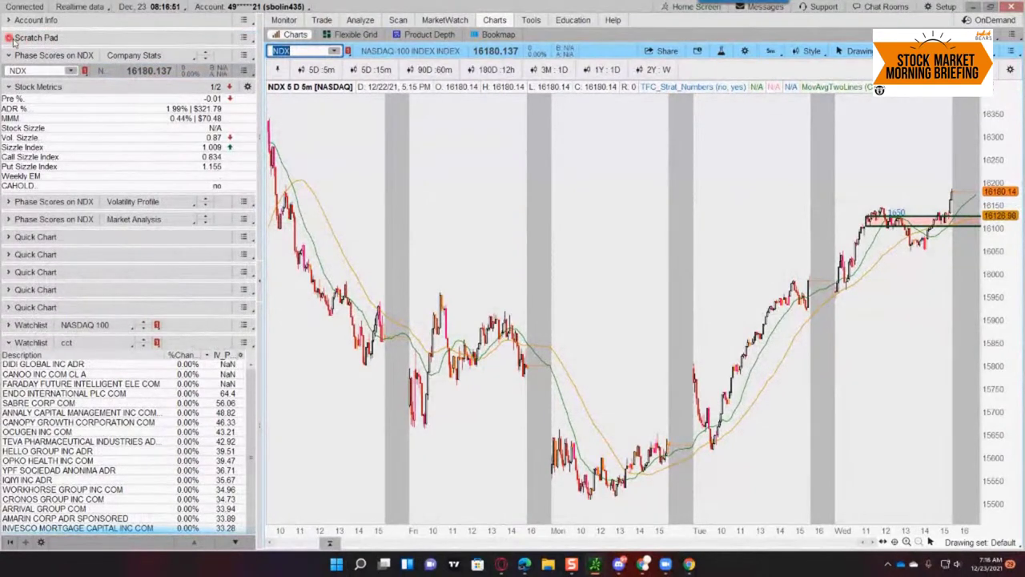
text(XND)
key(Return)
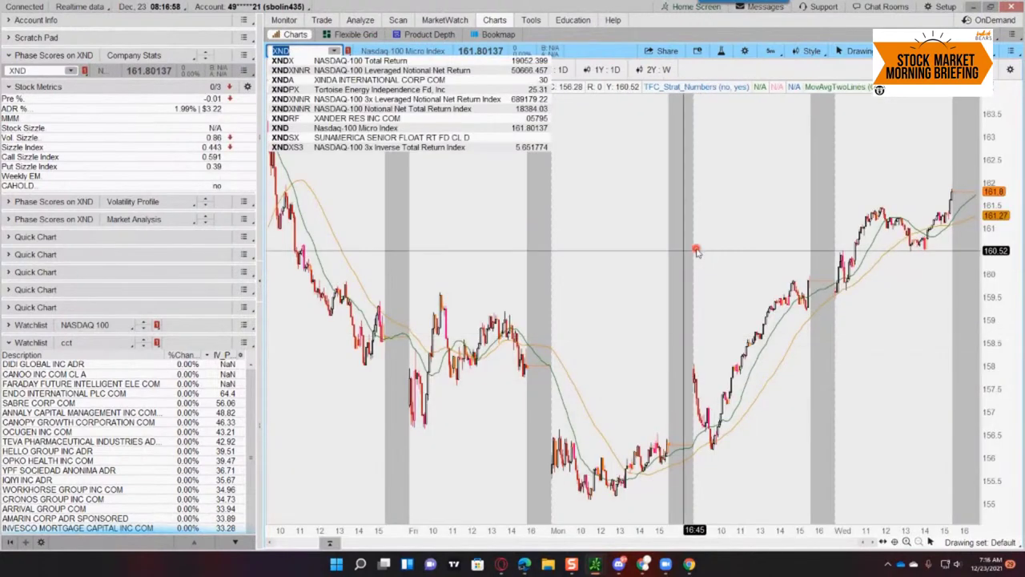
click(721, 320)
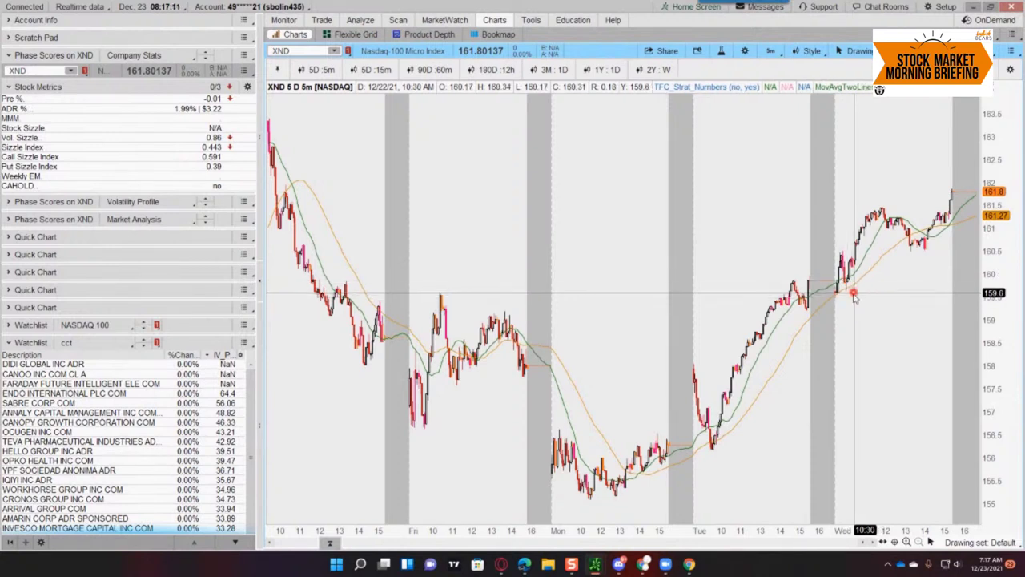
Step: Show the GOOGL five-day 5-minute chart
click(300, 50)
text(GOOGL)
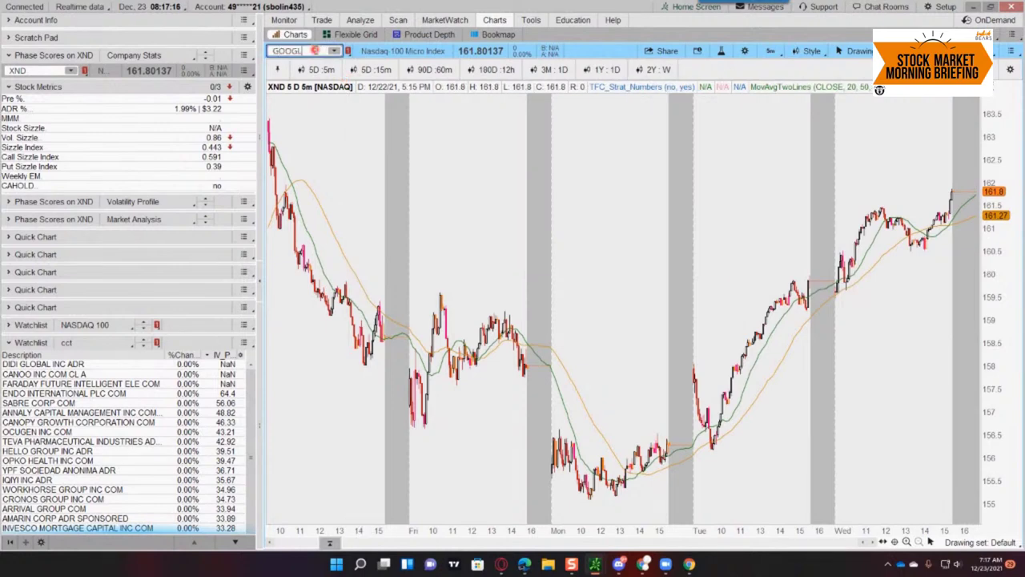
key(Return)
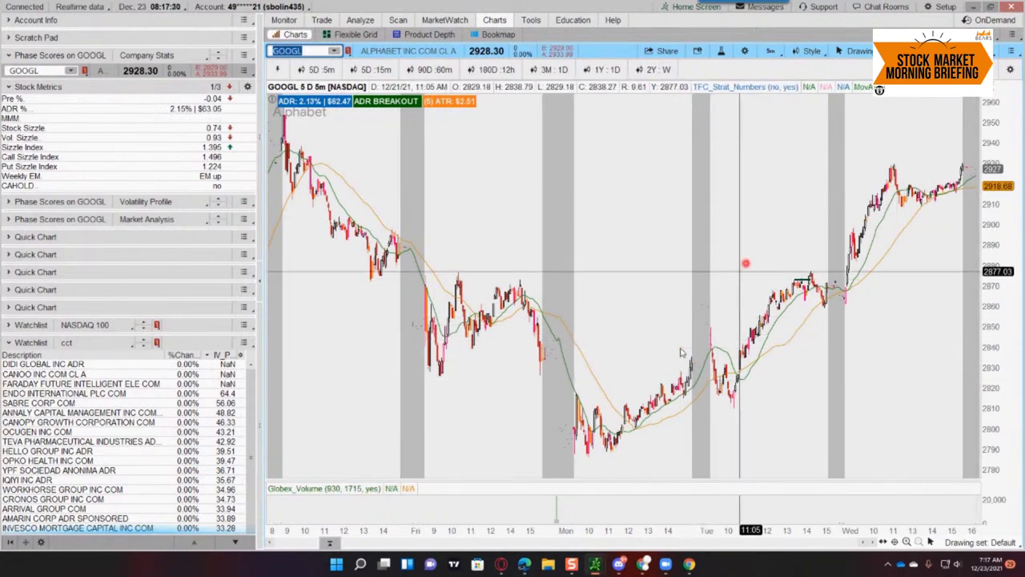
Step: Draw a horizontal line at about 2954 from the earliest session's high to Wednesday's close, compress the price scale, and return to the pointer
middle_click(781, 128)
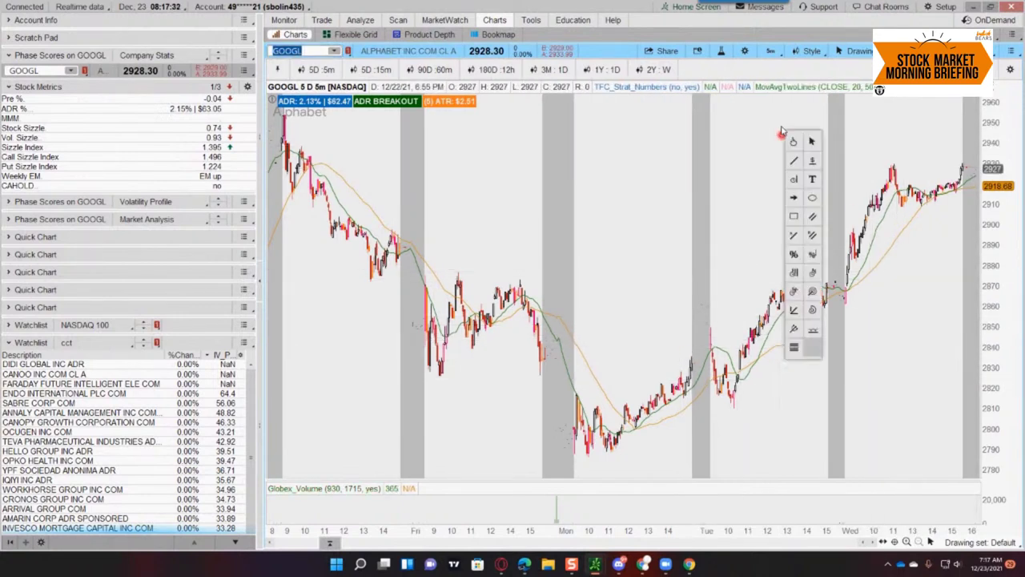
click(815, 165)
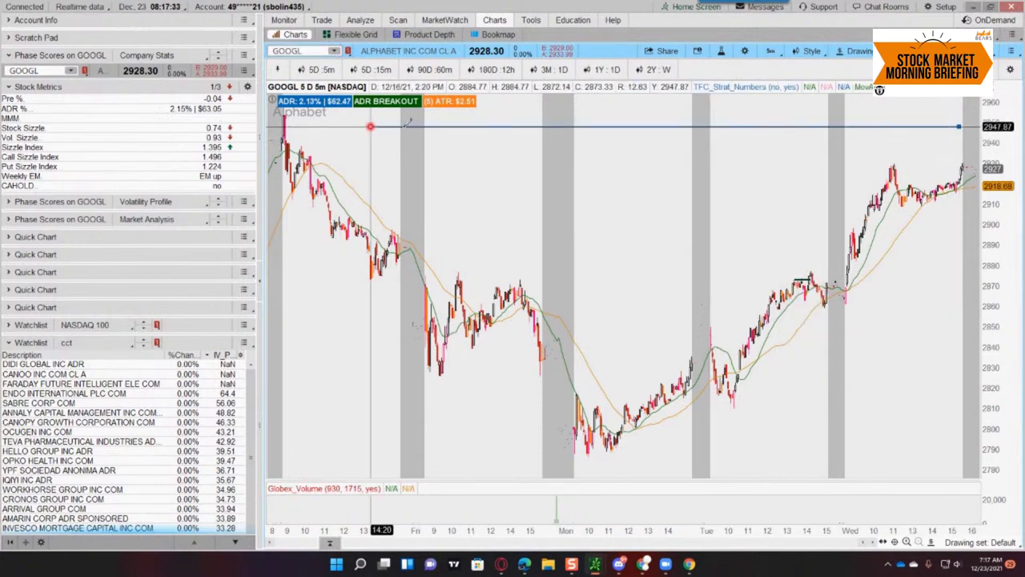
click(286, 116)
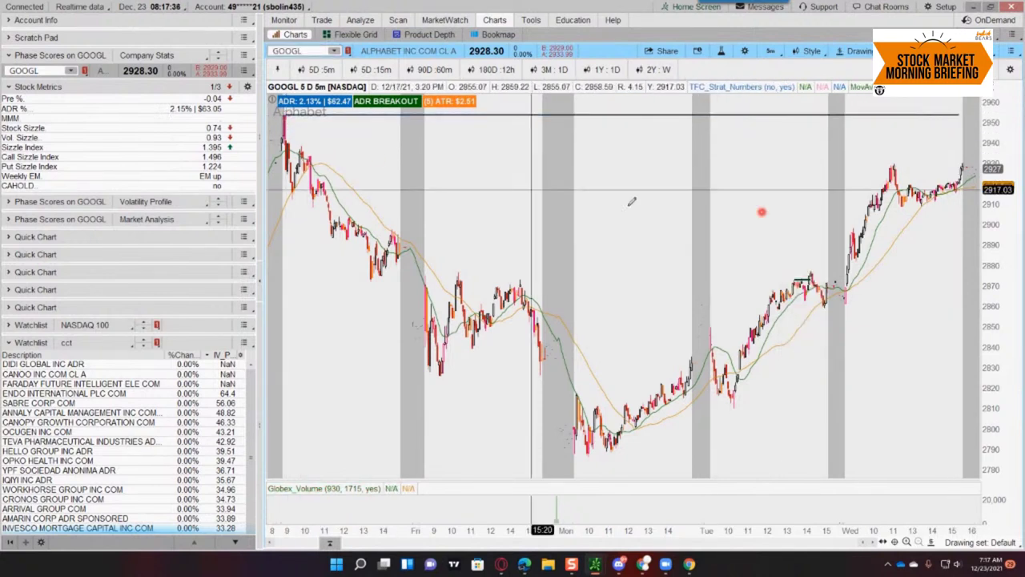
click(962, 113)
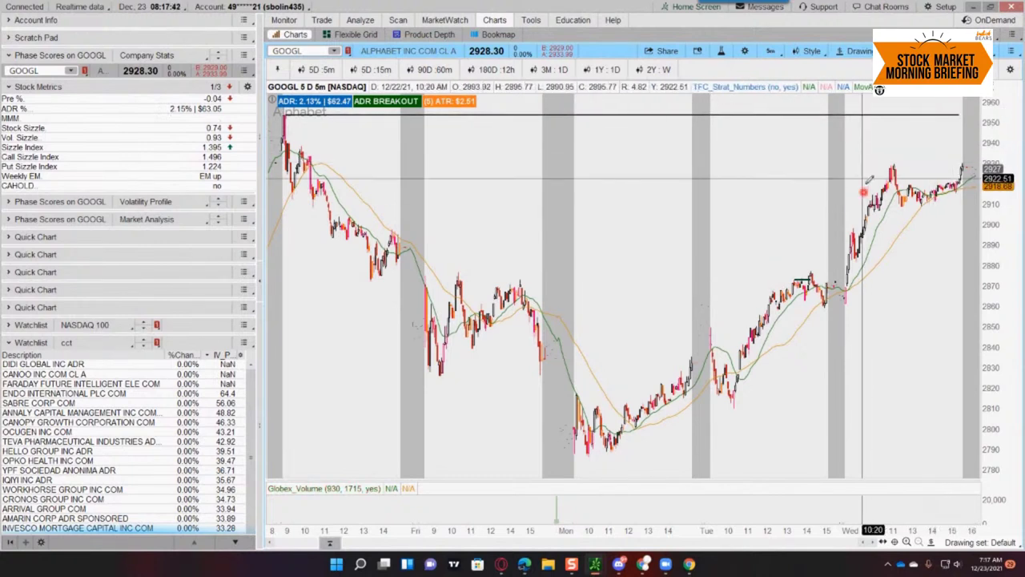
drag(980, 193, 935, 227)
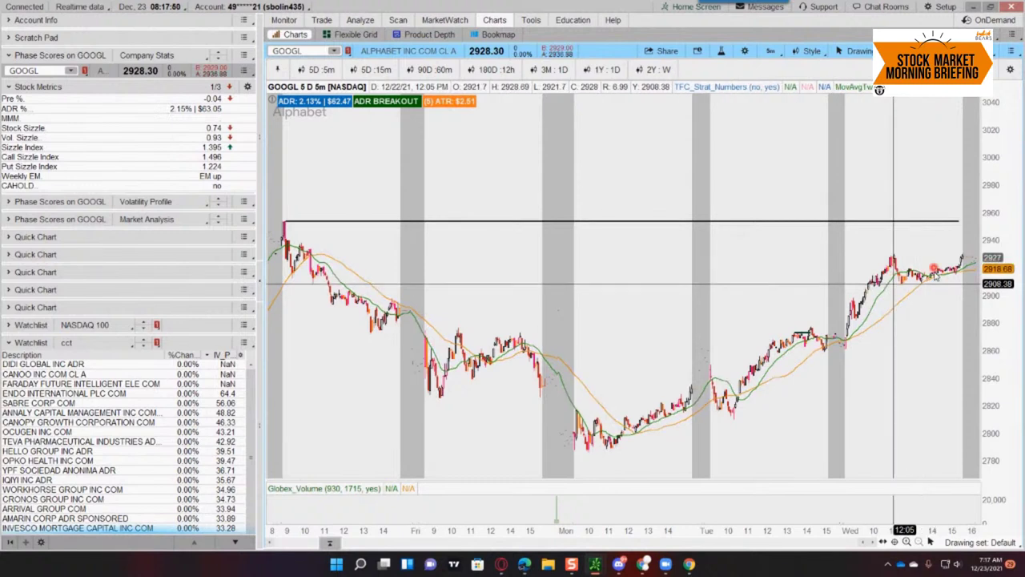
middle_click(748, 164)
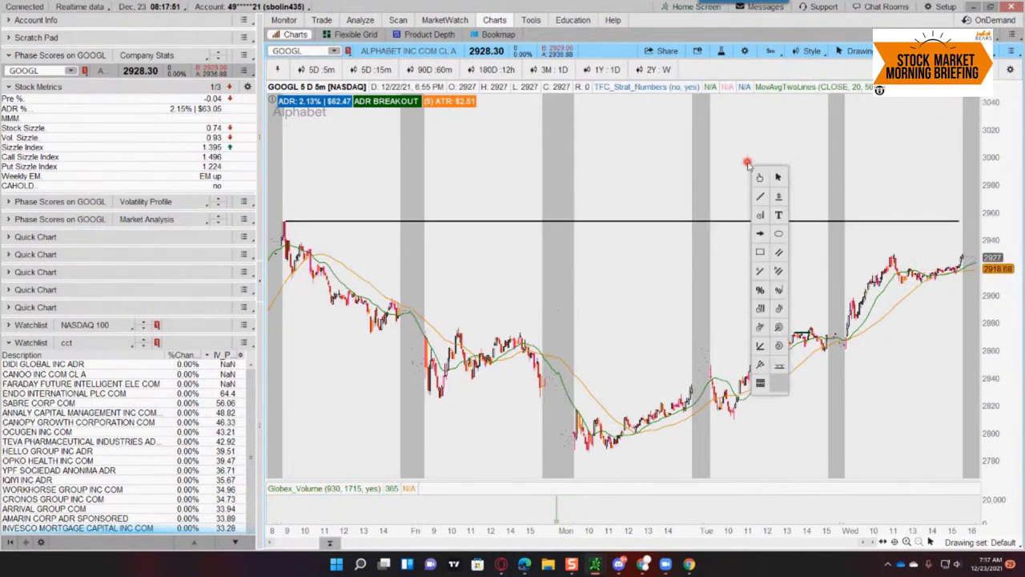
click(777, 177)
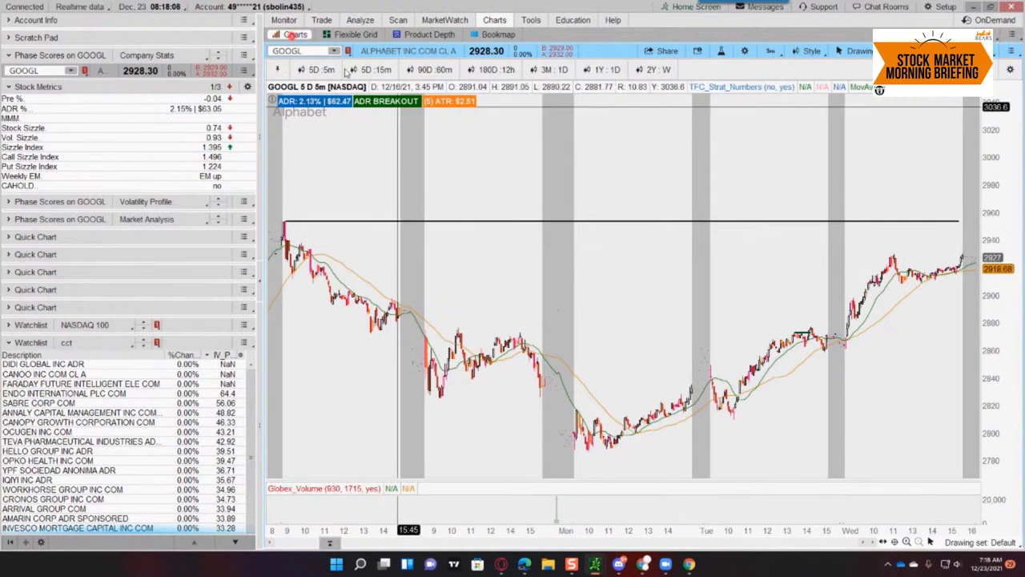
Step: Show the AMZN five-day 5-minute chart
click(303, 50)
text(AMZN)
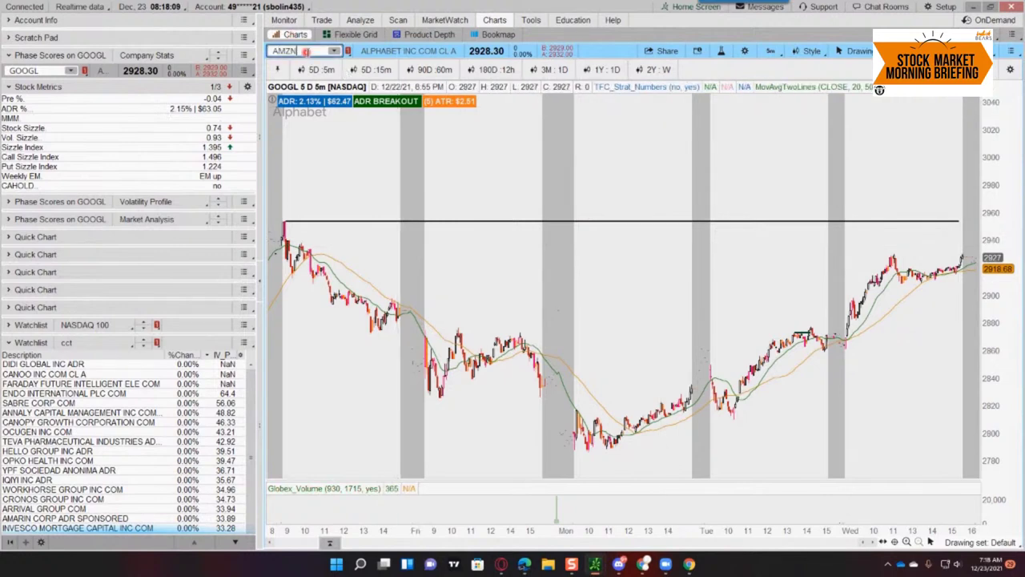
key(Return)
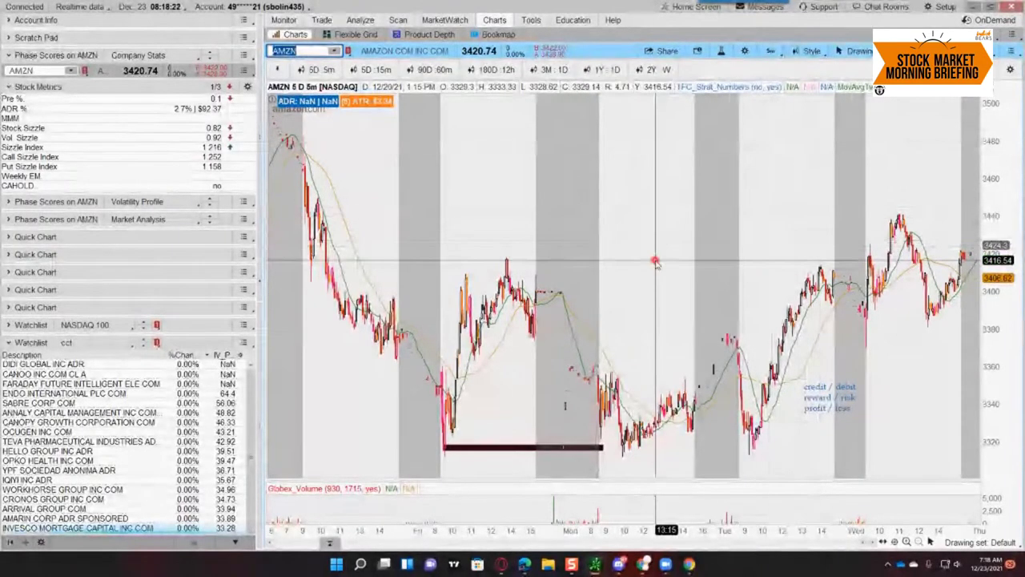
Step: Draw a horizontal line at about 3440 across Wednesday's high, place a circle above it at about 3450, and return to the pointer
right_click(833, 223)
click(858, 241)
click(869, 215)
drag(871, 214, 836, 212)
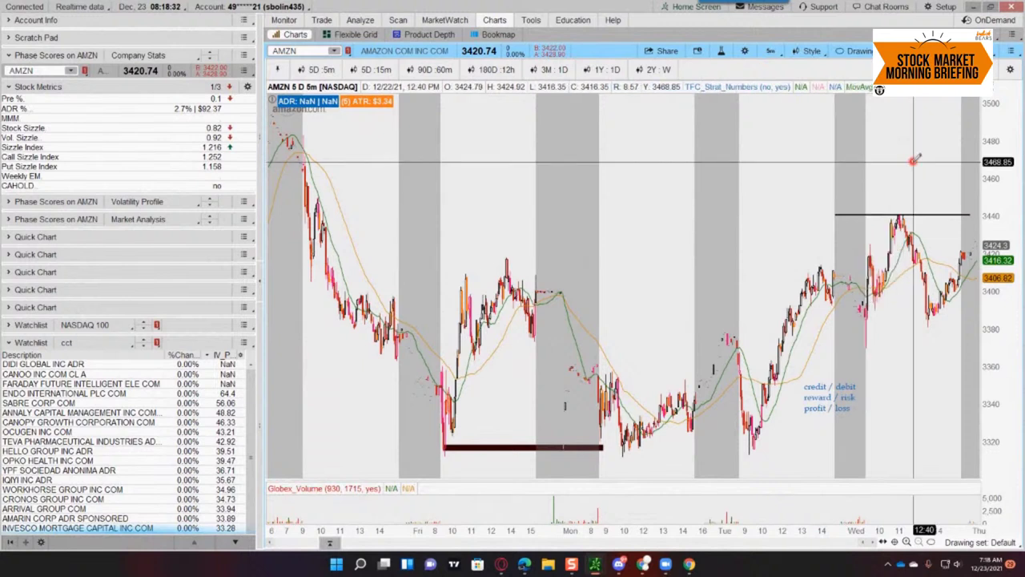
click(949, 195)
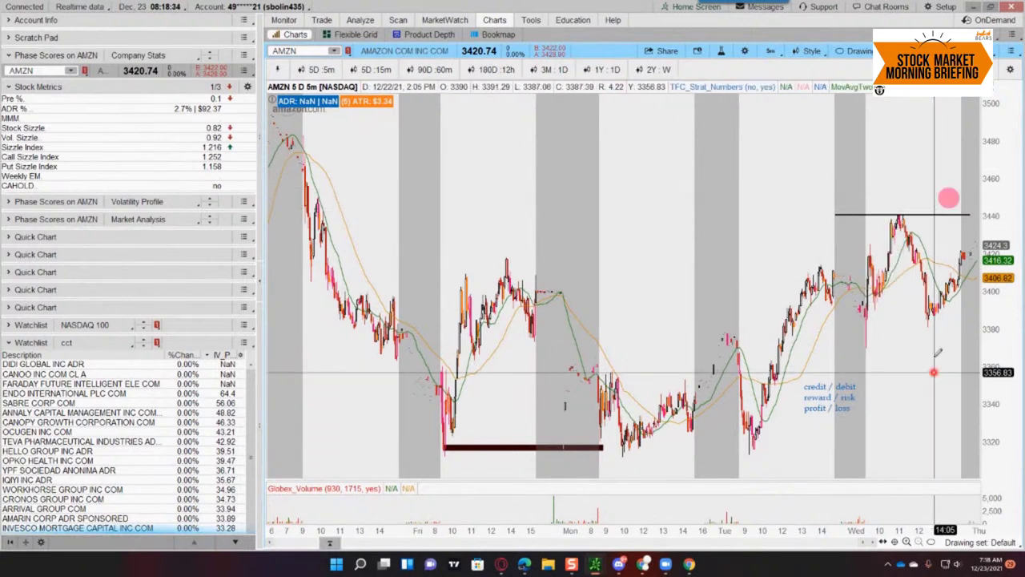
right_click(640, 256)
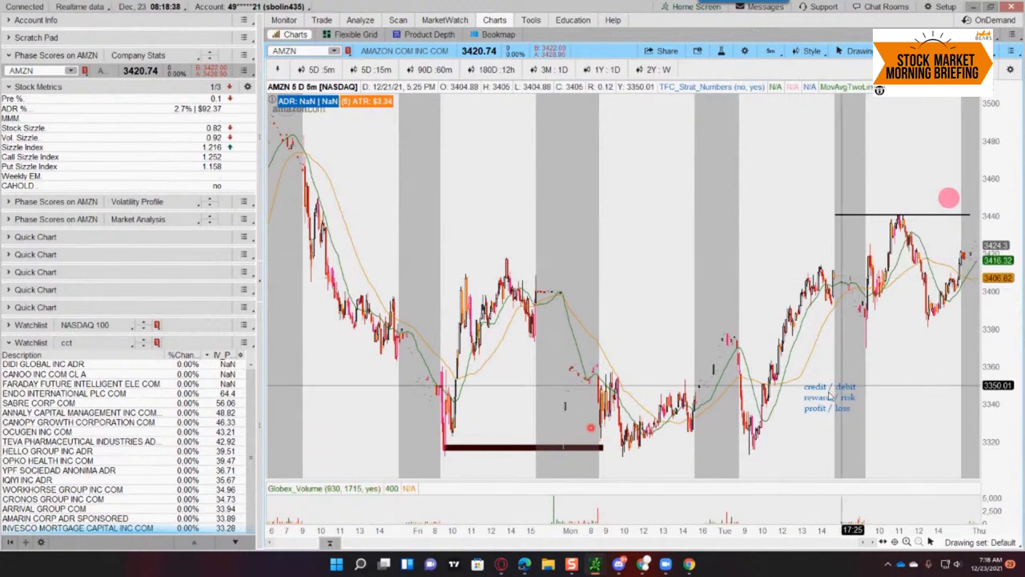
Step: Place a thick dark bar at about 3381 beneath Wednesday's afternoon low, matching the bar under Friday's low
click(504, 449)
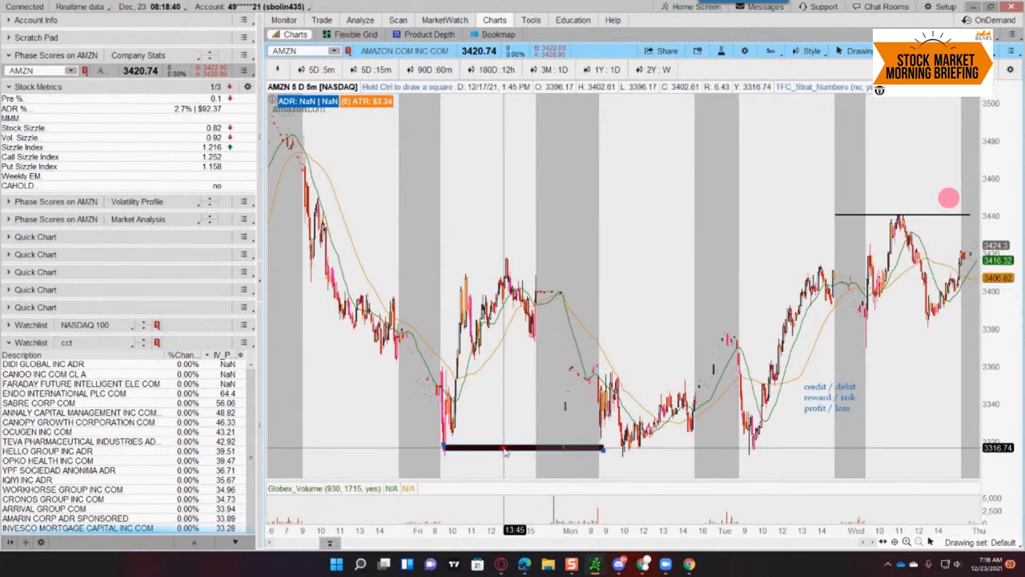
drag(866, 324, 927, 326)
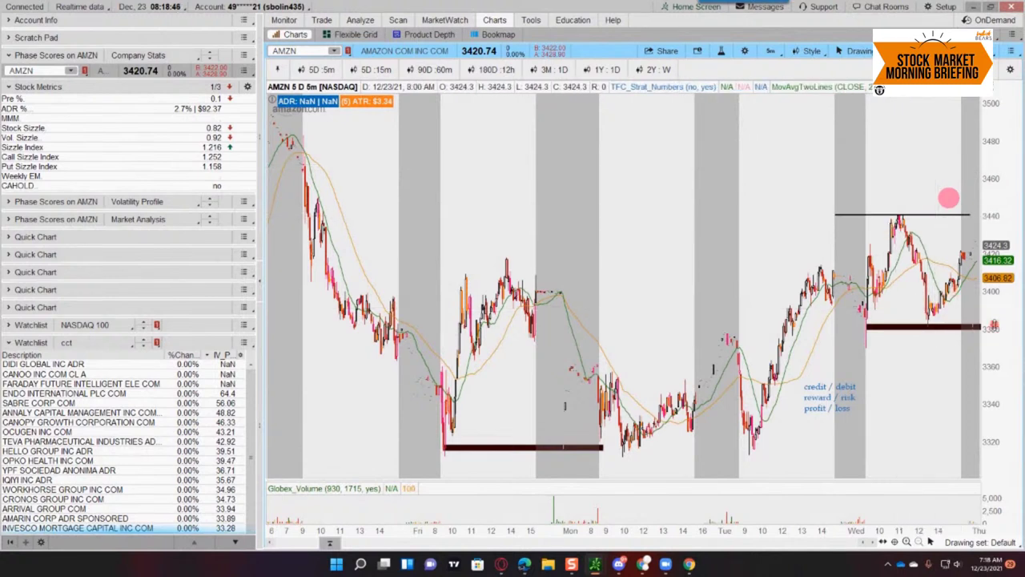
Step: Place a circle at about 3377 under Wednesday's bar, undo it, and delete the circle above Wednesday's high line
ctrl+click(946, 333)
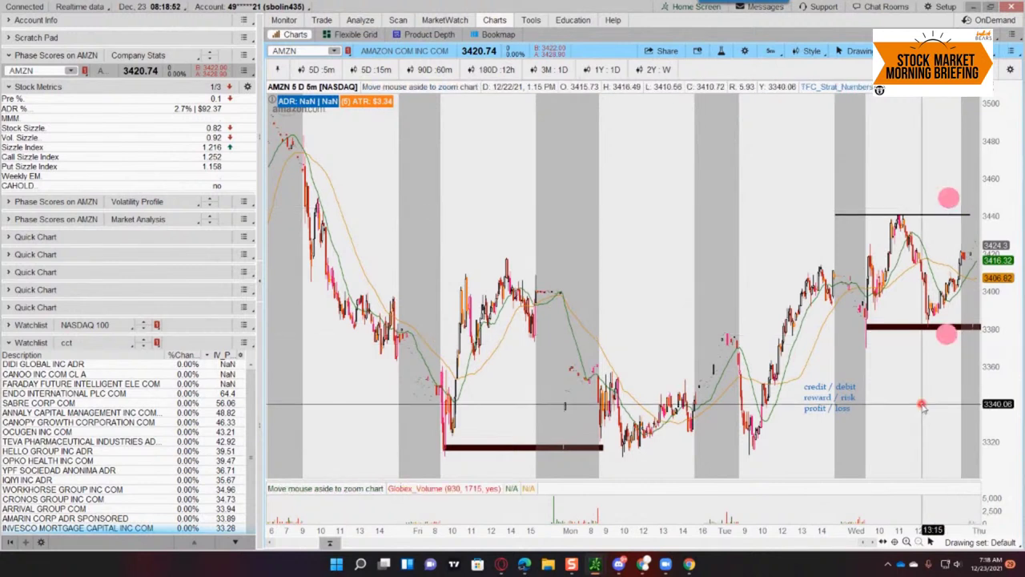
key(ctrl+z)
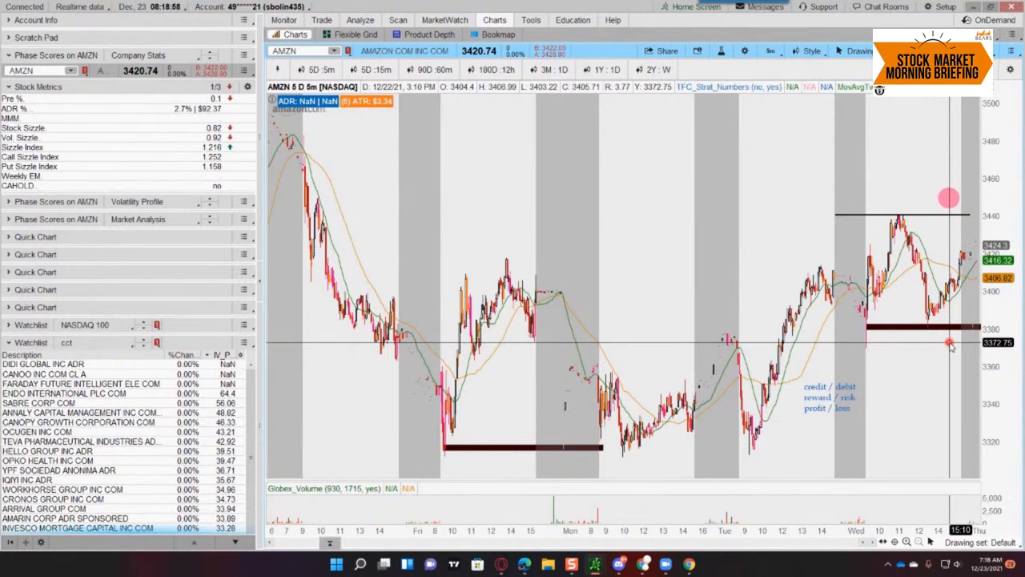
click(947, 197)
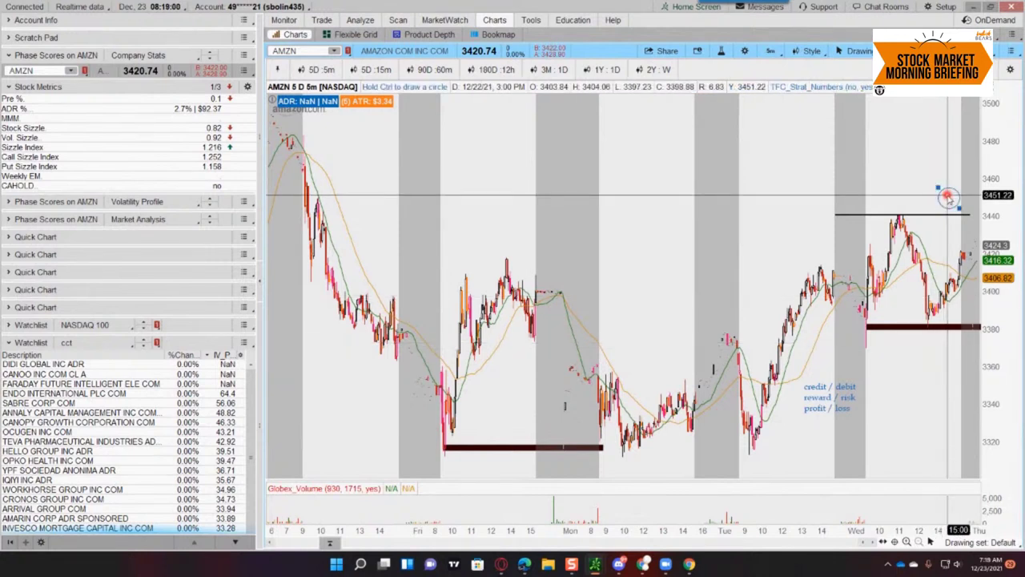
key(Delete)
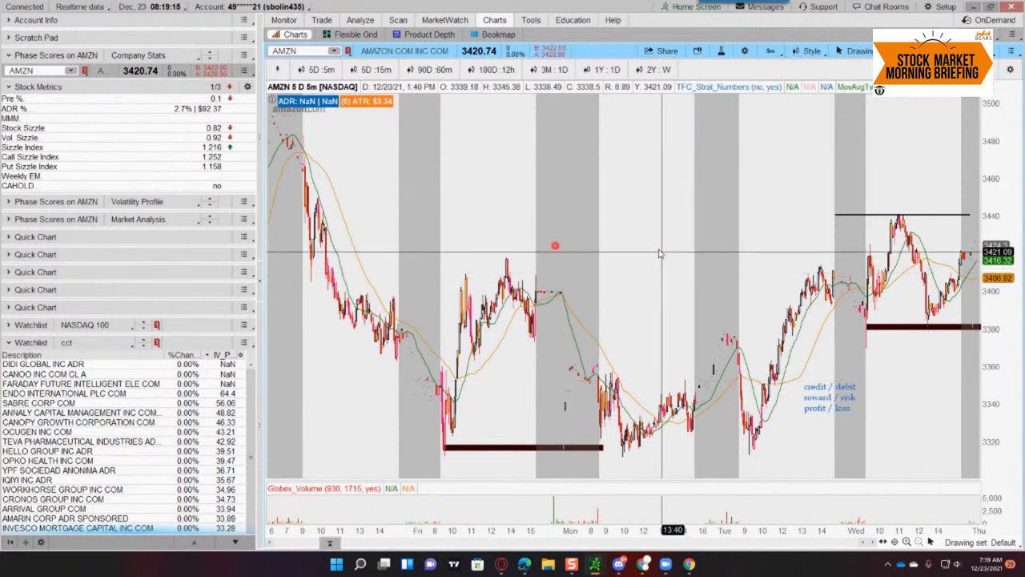
Step: Show the MSFT five-day 5-minute chart
click(301, 51)
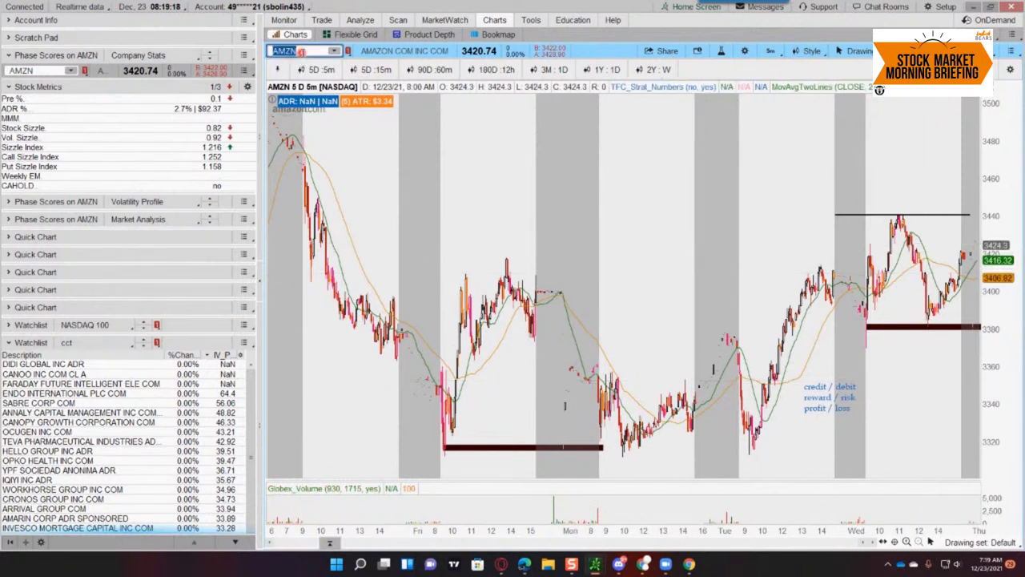
text(MS)
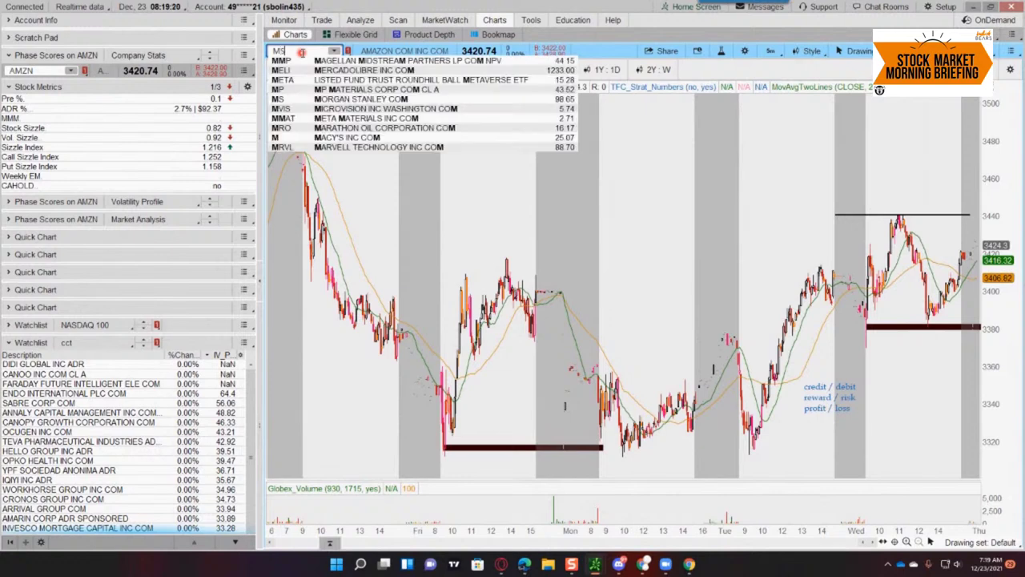
text(FT)
key(Return)
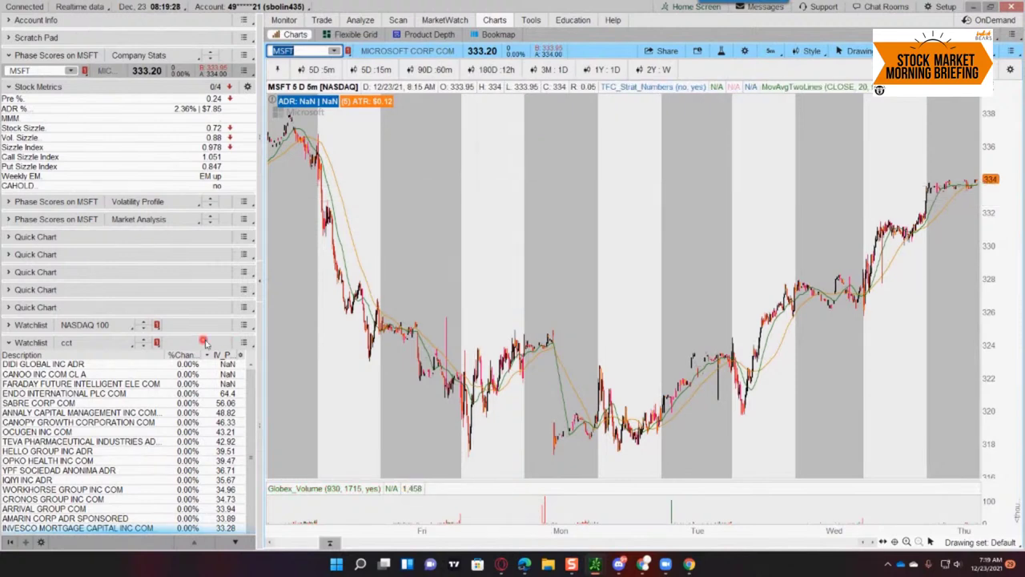
Step: Bring the watchlists farther down the sidebar into view
scroll(205, 343, down, 5)
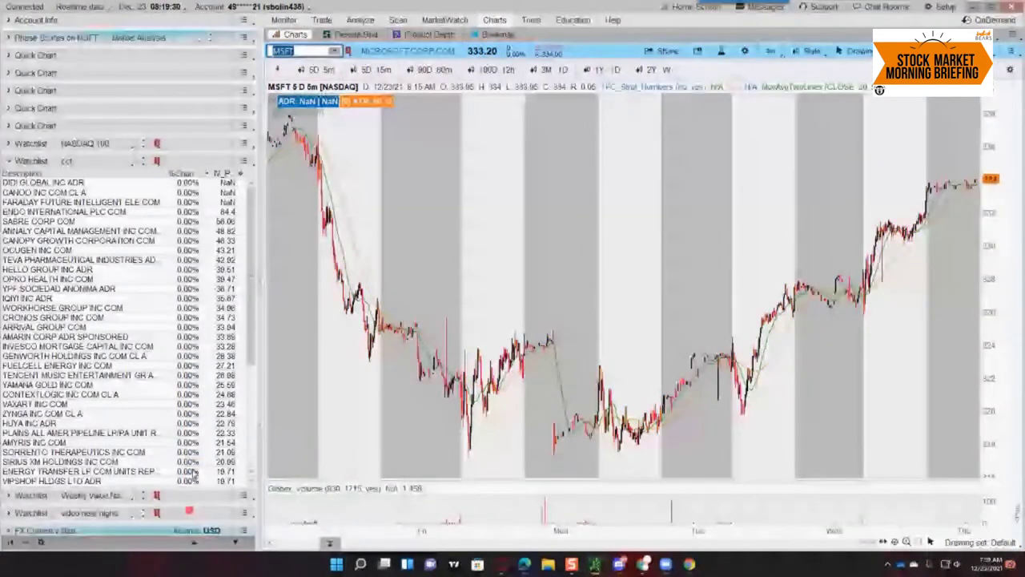